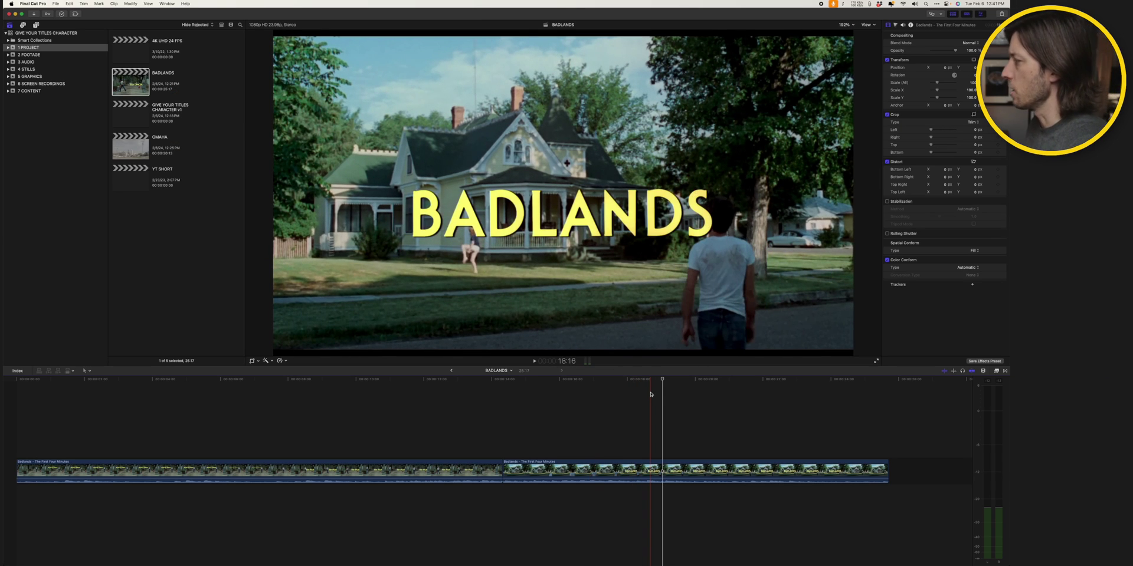
# - Bring up the Badlands YouTube video in Safari, then the PullTube downloader window
pyautogui.press('super+Tab')
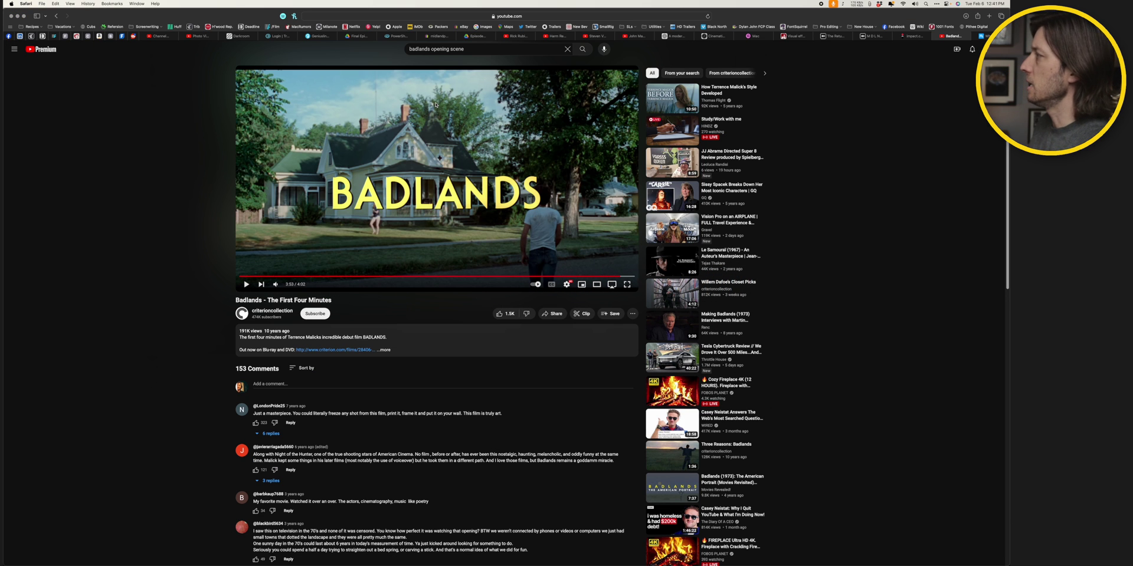
pyautogui.press('super+Tab')
pyautogui.press('super+Tab')
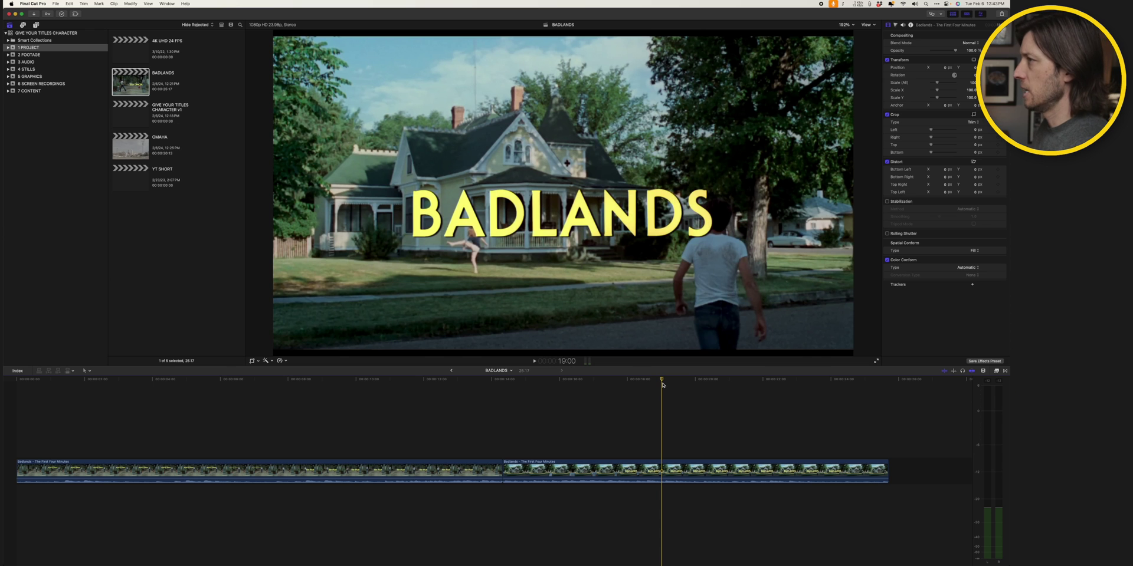
# - Open the OMAHA project from 1 PROJECT and select its skyline clip in the timeline
pyautogui.click(28, 54)
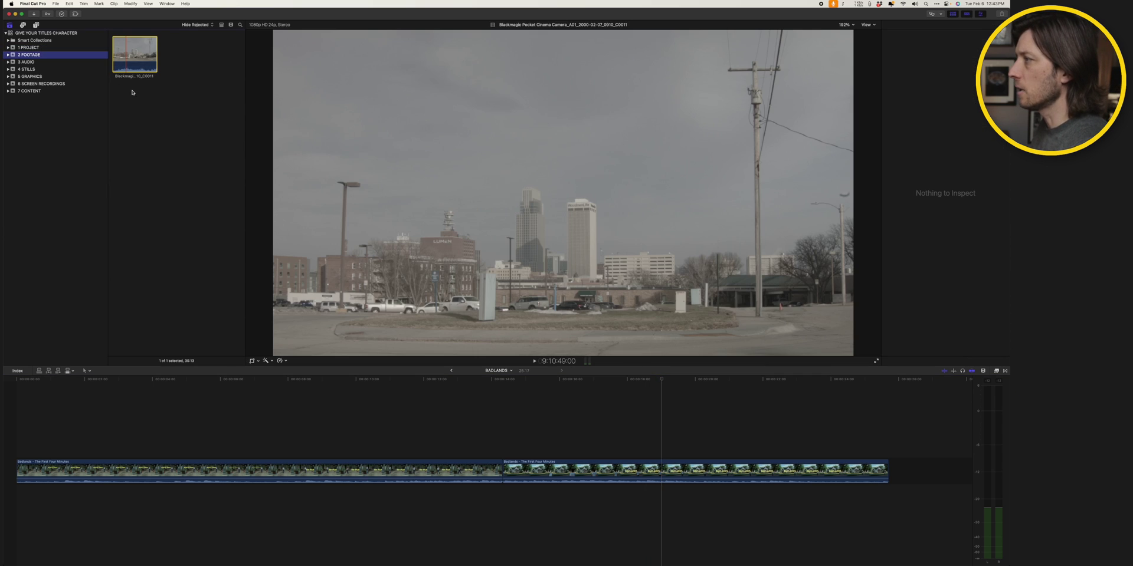
pyautogui.click(50, 47)
pyautogui.doubleClick(129, 143)
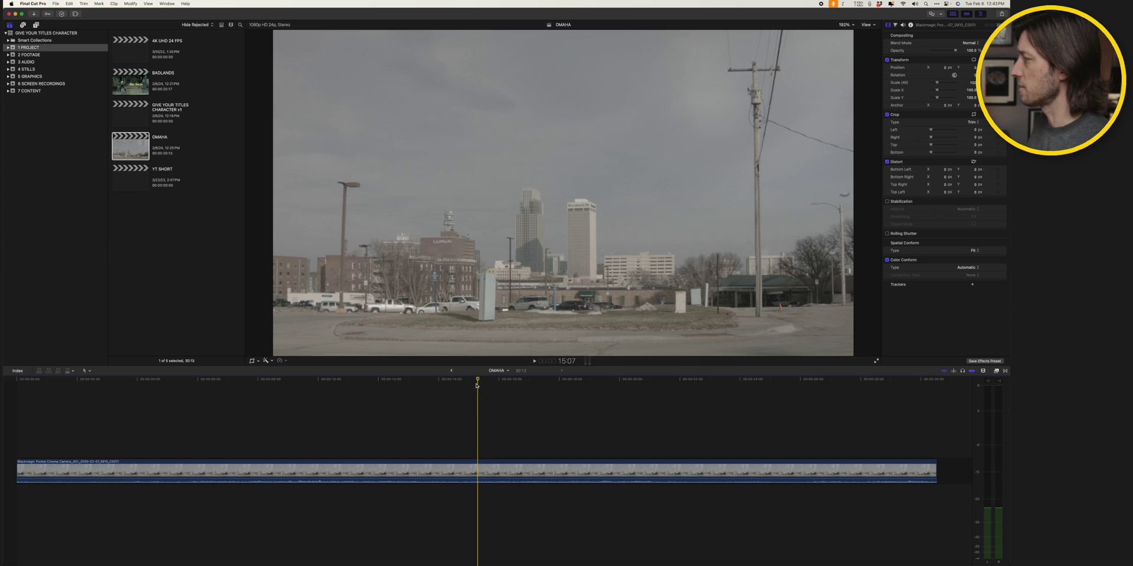
pyautogui.click(479, 469)
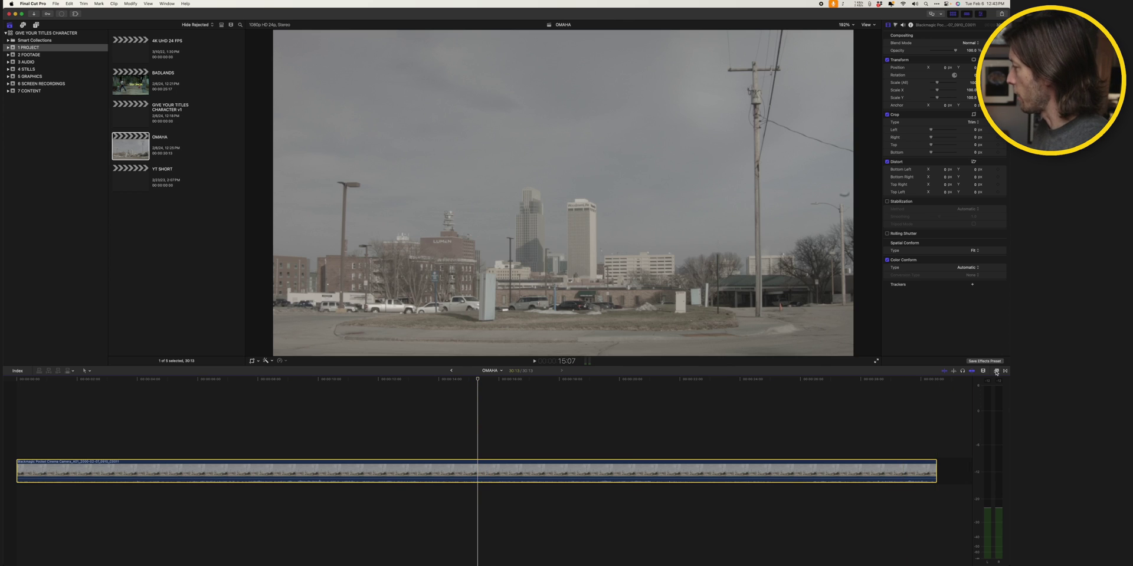
# - Search effects for 'nitrate', drop FilmConvert Nitrate on the skyline clip, and open its controls
pyautogui.click(996, 372)
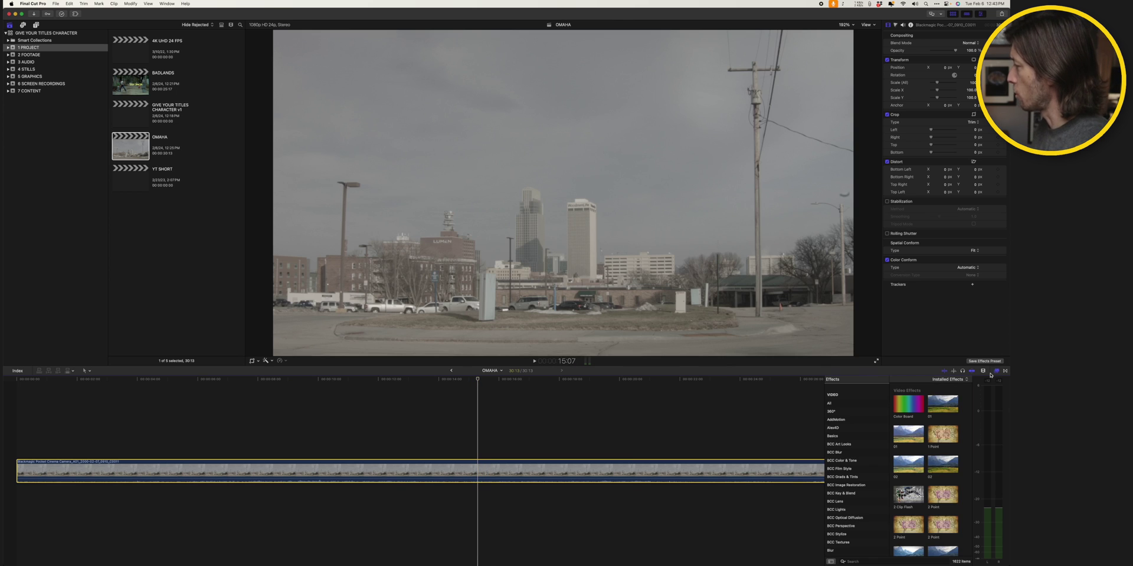
pyautogui.click(870, 561)
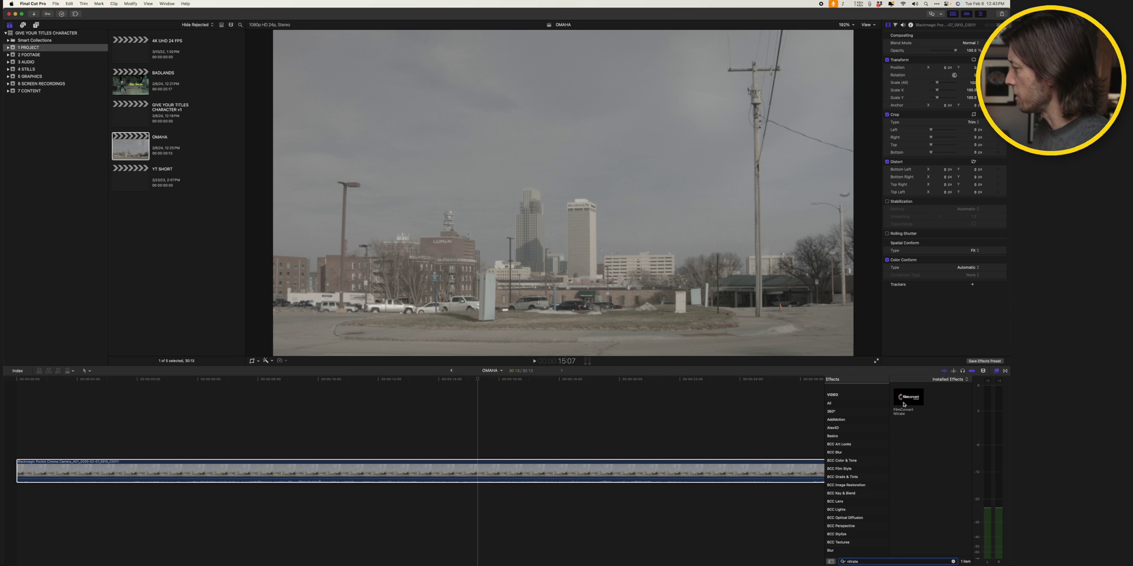
pyautogui.moveTo(904, 404); pyautogui.dragTo(535, 466)
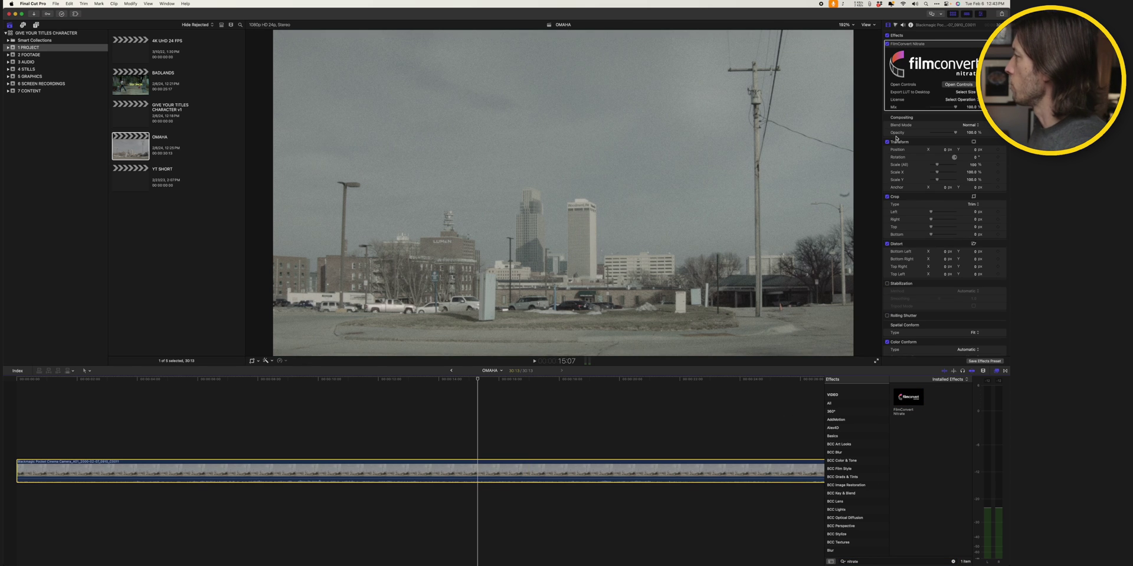
pyautogui.click(952, 84)
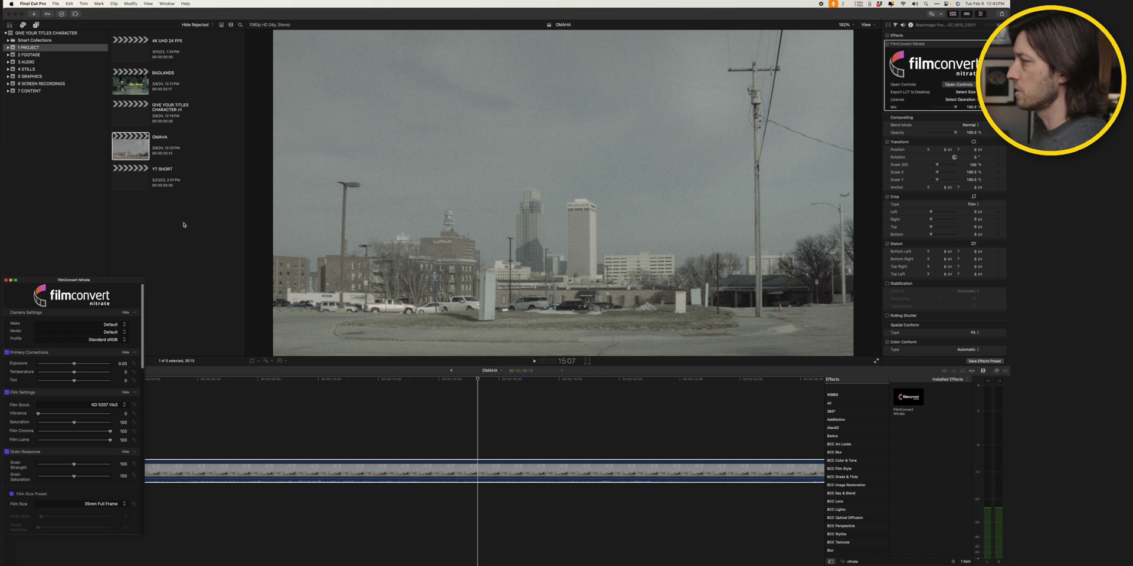
pyautogui.moveTo(113, 280); pyautogui.dragTo(155, 49)
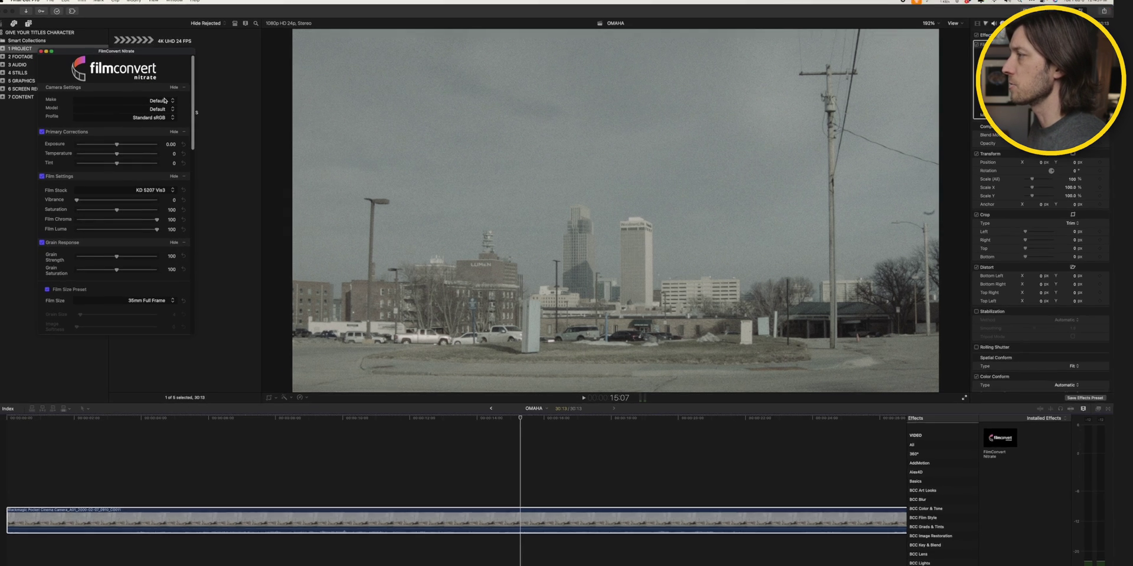
# - Set FilmConvert's camera to Blackmagic Design Pocket Cinema Camera with the Film profile
pyautogui.click(158, 94)
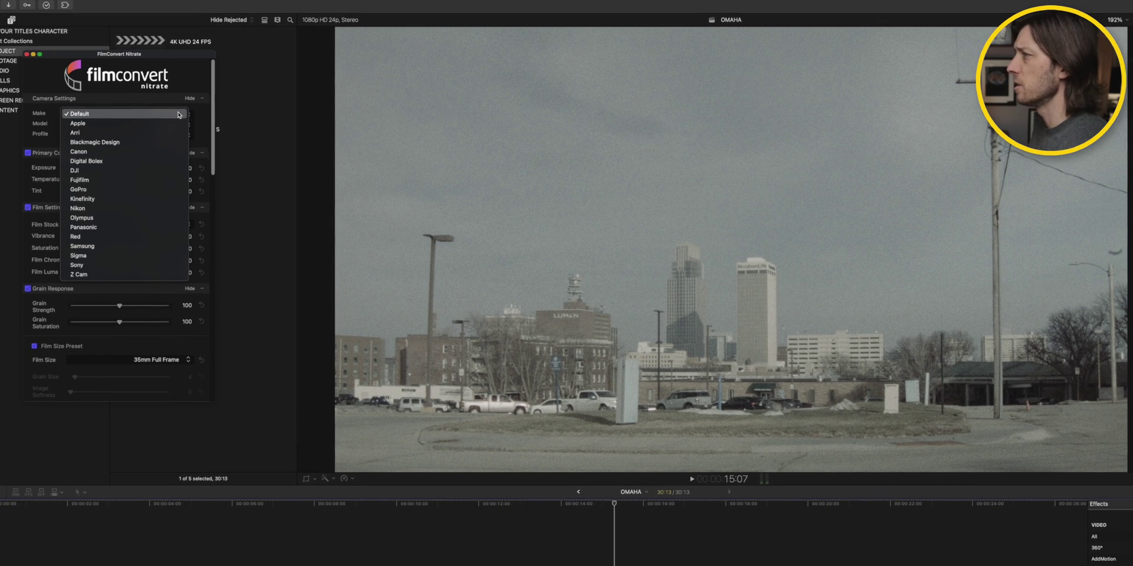
pyautogui.click(164, 144)
pyautogui.click(179, 128)
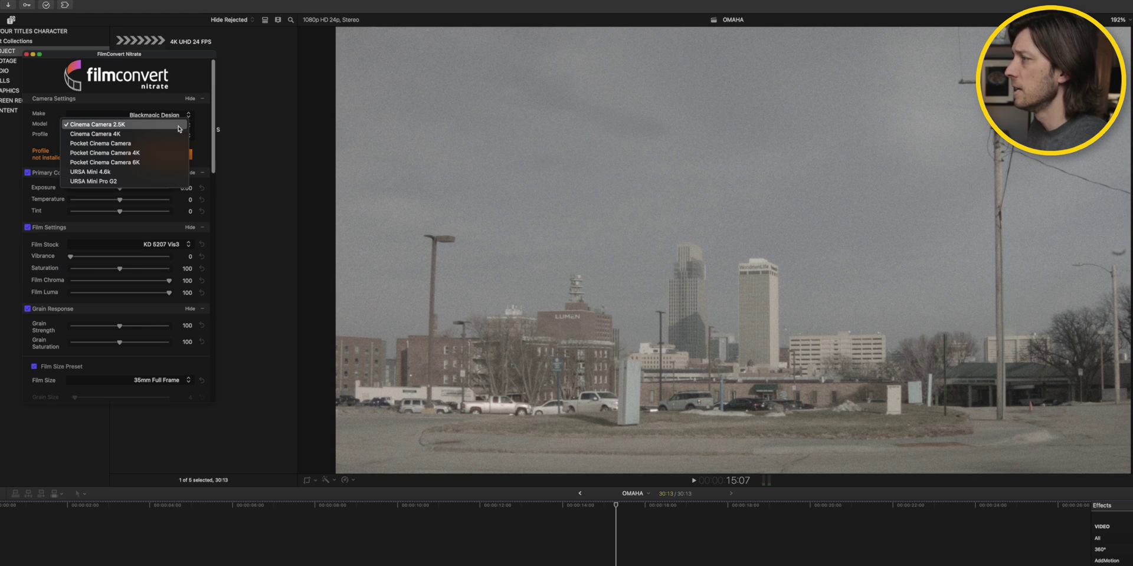
pyautogui.click(176, 143)
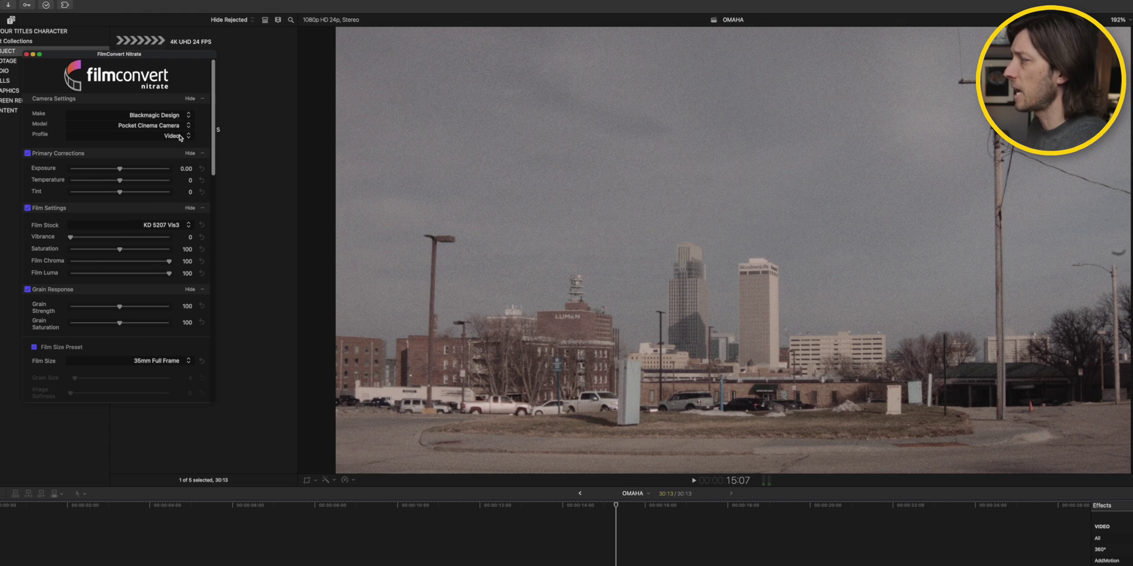
pyautogui.click(180, 136)
pyautogui.click(176, 145)
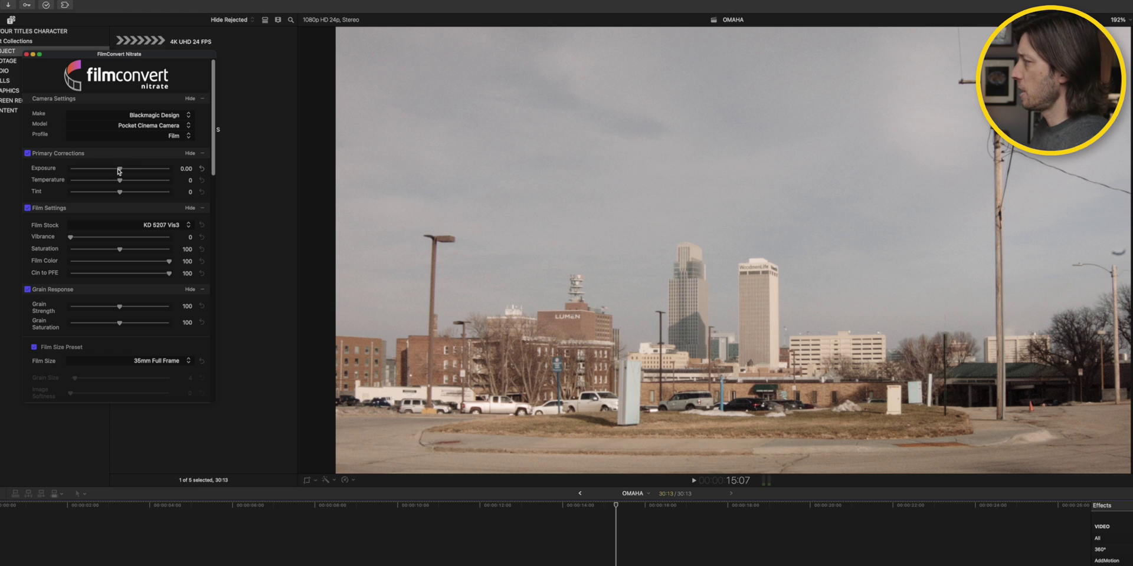
# - Lower the FilmConvert Exposure slightly to darken the skyline
pyautogui.moveTo(120, 171); pyautogui.dragTo(126, 183)
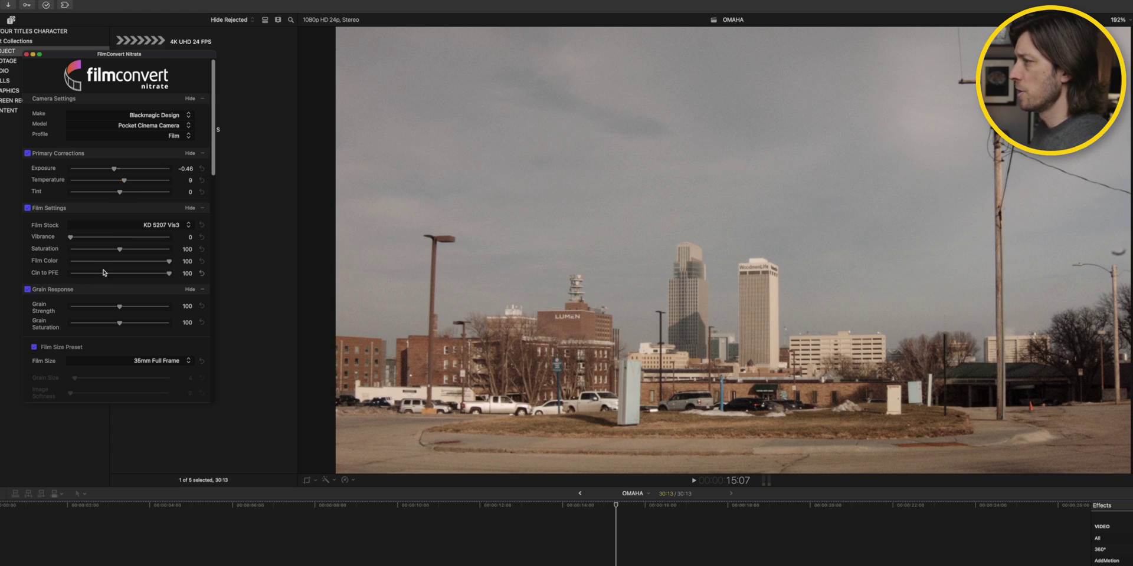
pyautogui.scroll(-1, 168, 219)
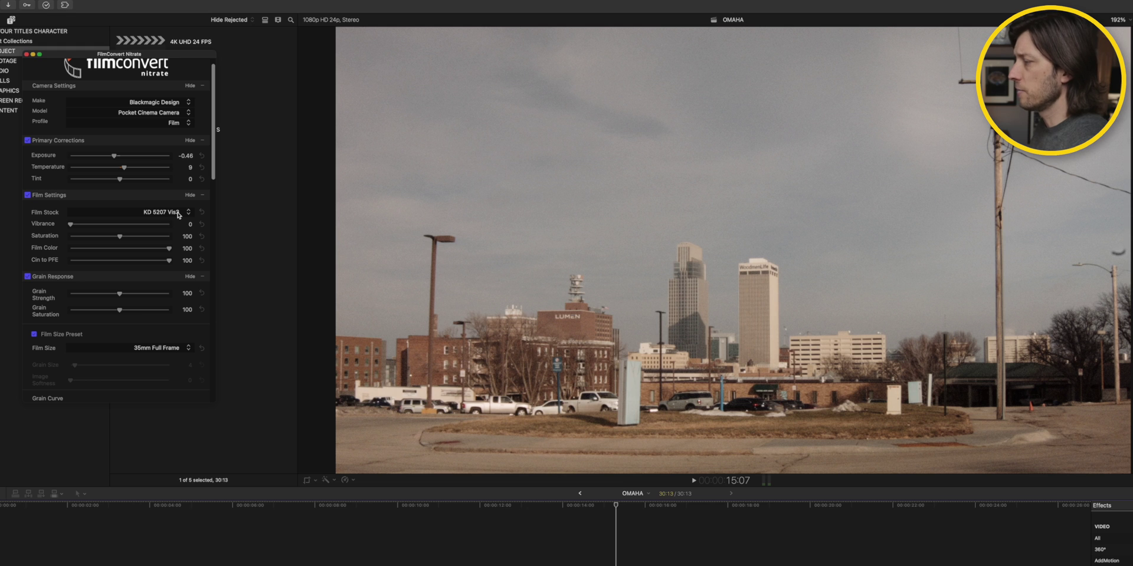
pyautogui.scroll(-10, 146, 261)
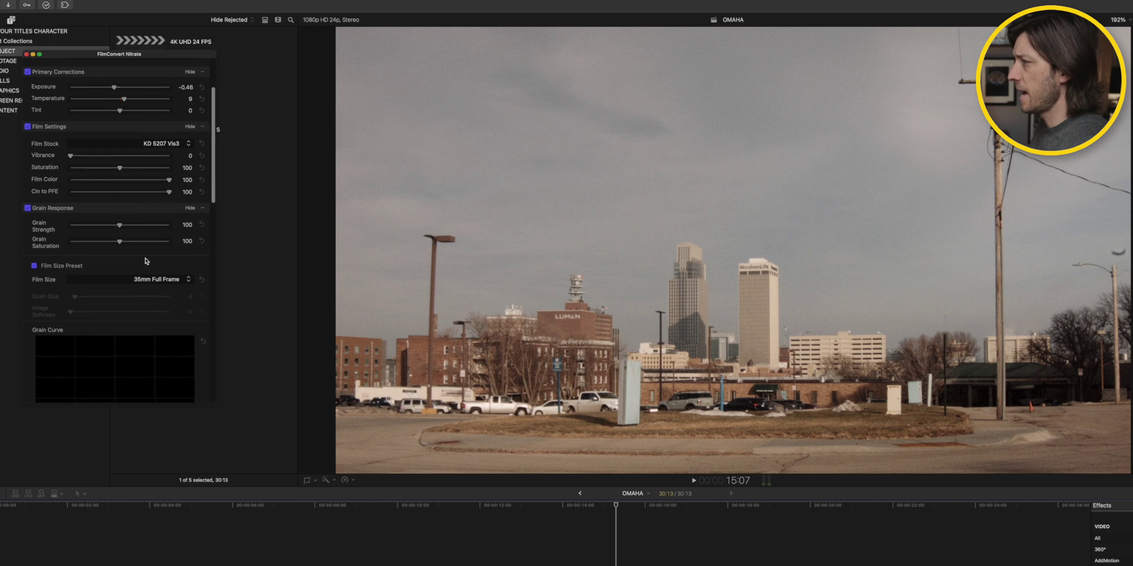
pyautogui.scroll(-20, 146, 261)
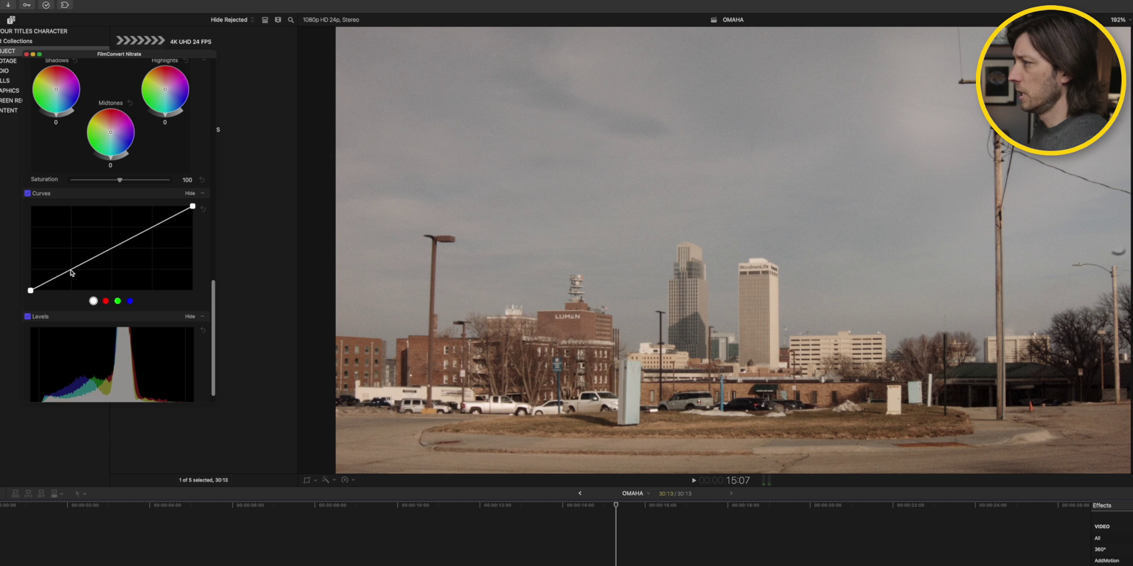
# - Shape a gentle S-curve in Curves and lower the Highlights wheel to -17
pyautogui.moveTo(70, 271); pyautogui.dragTo(70, 274)
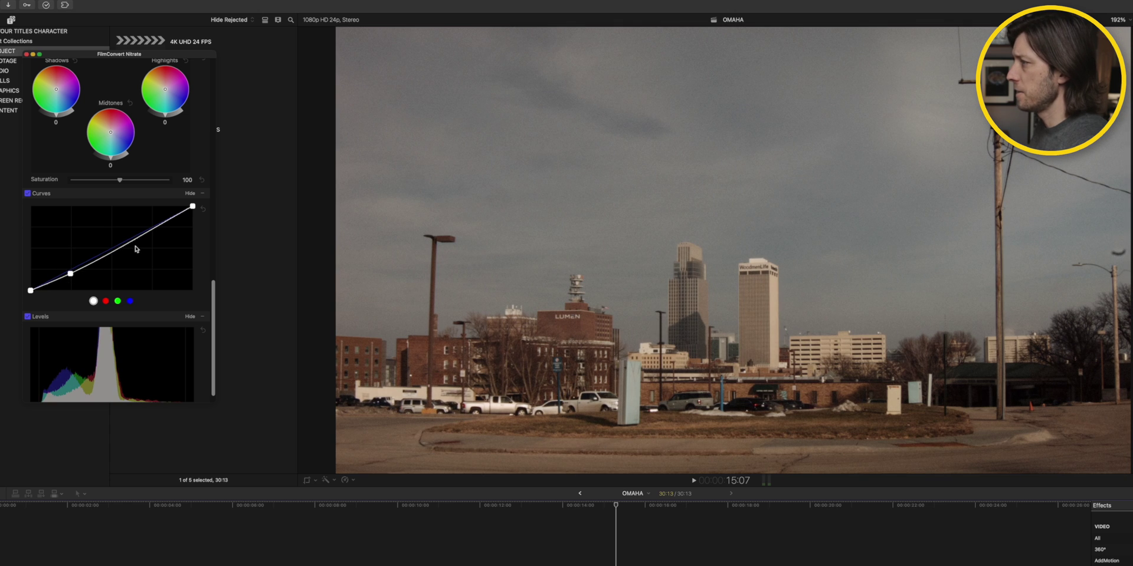
pyautogui.click(154, 230)
pyautogui.moveTo(153, 231); pyautogui.dragTo(153, 225)
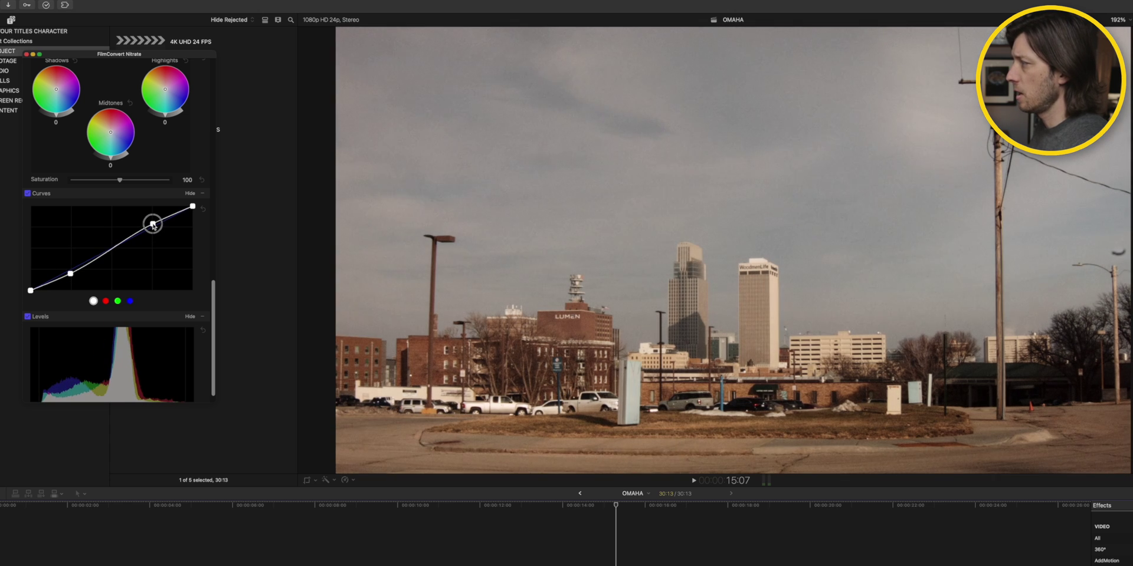
pyautogui.click(192, 208)
pyautogui.moveTo(191, 208); pyautogui.dragTo(192, 211)
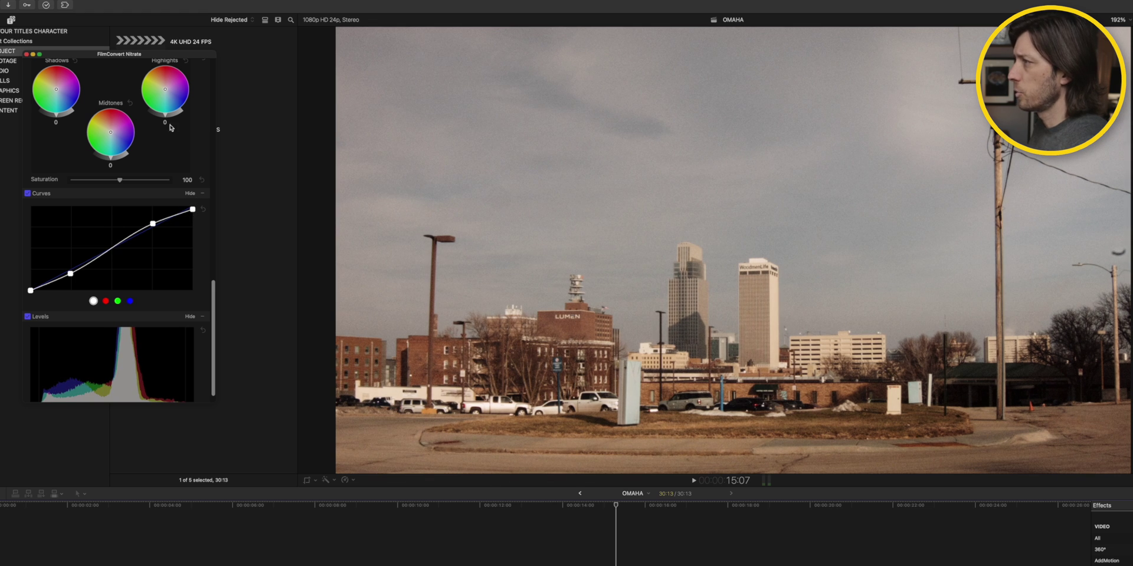
pyautogui.moveTo(165, 119); pyautogui.dragTo(165, 119)
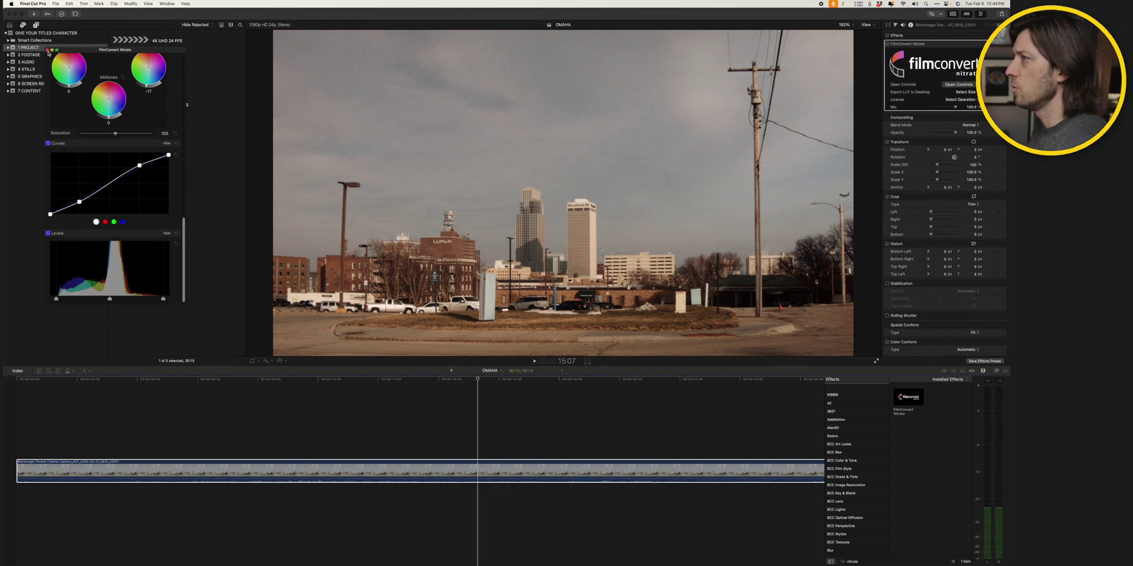
# - Move the FilmConvert window aside and add a Color Adjustments correction in the Color inspector
pyautogui.moveTo(70, 51); pyautogui.dragTo(1132, 82)
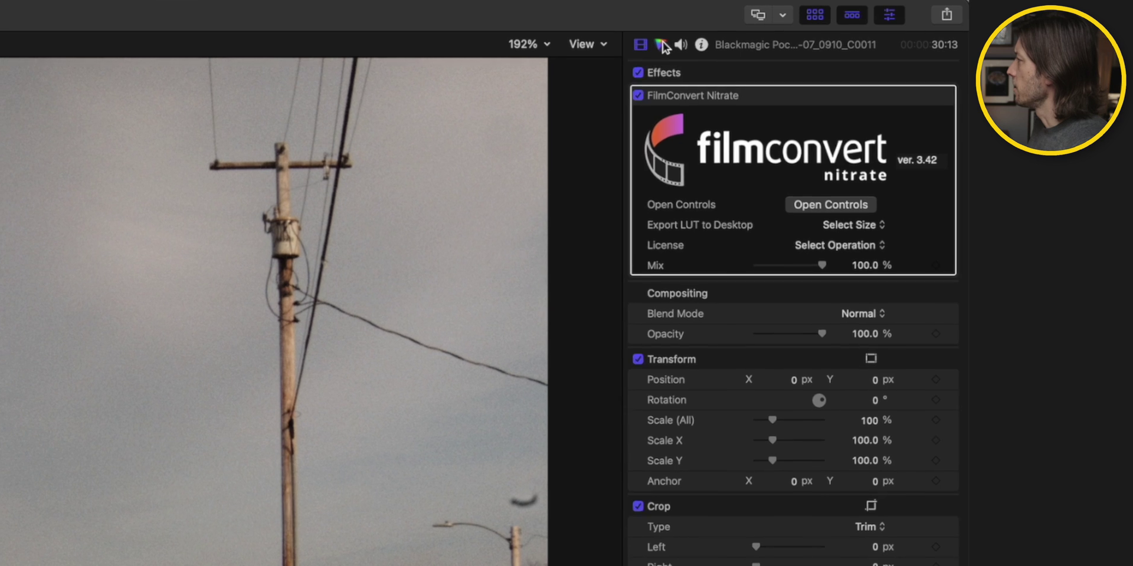
pyautogui.click(896, 24)
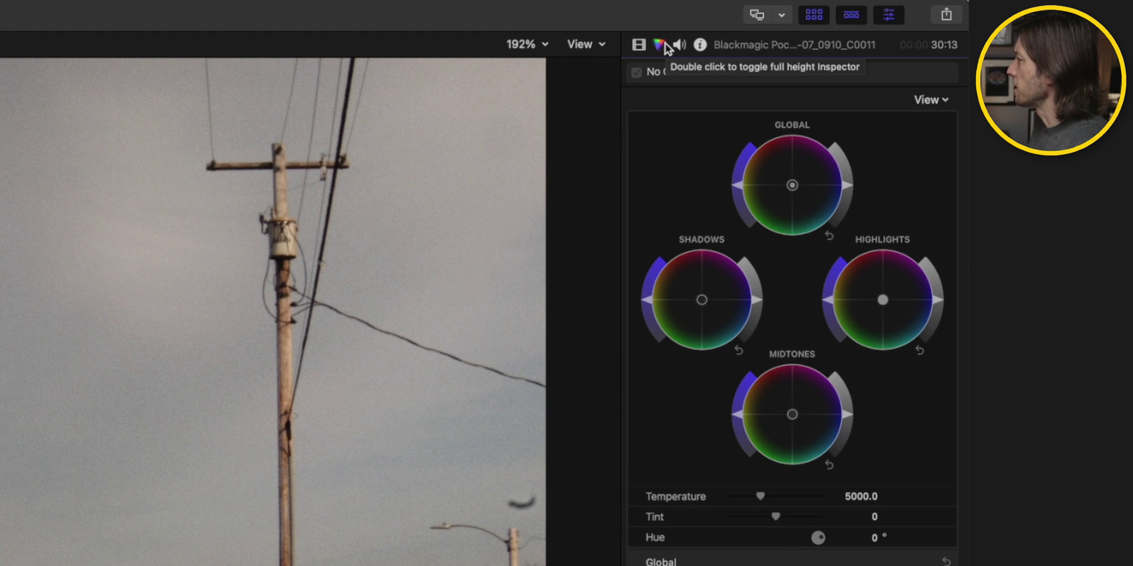
pyautogui.click(730, 72)
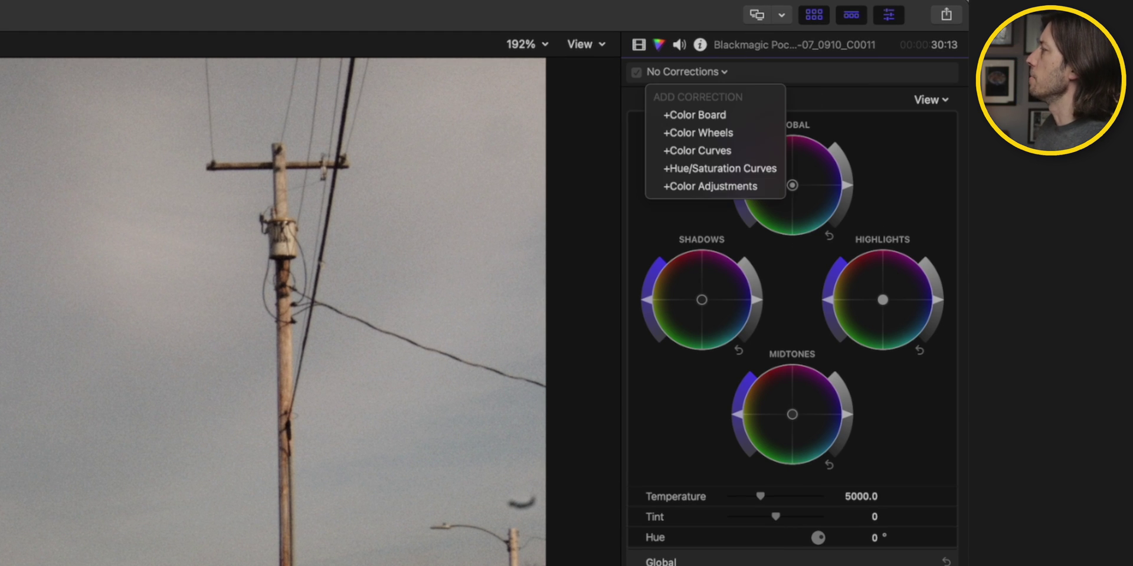
pyautogui.click(723, 185)
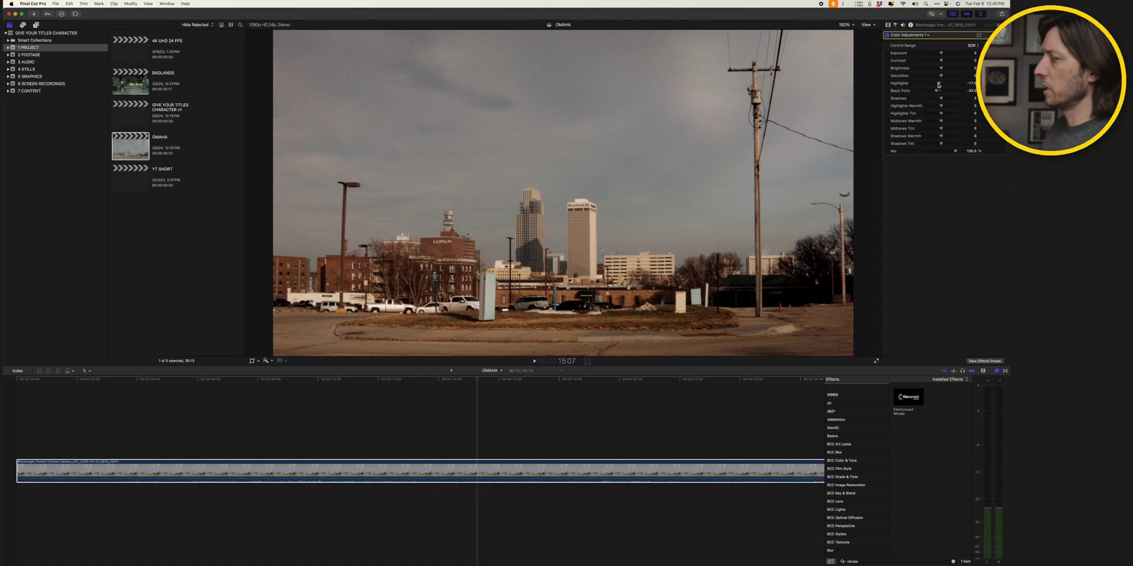
# - Compare against BADLANDS, return to OMAHA, then switch the timeline back to BADLANDS
pyautogui.press('super+bracketleft')
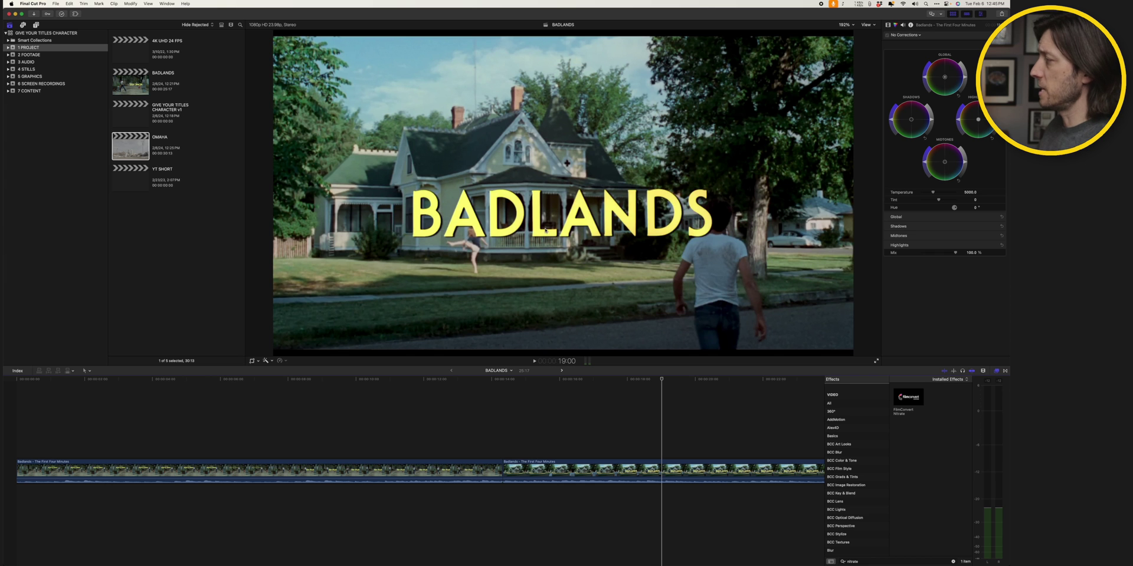
pyautogui.click(561, 372)
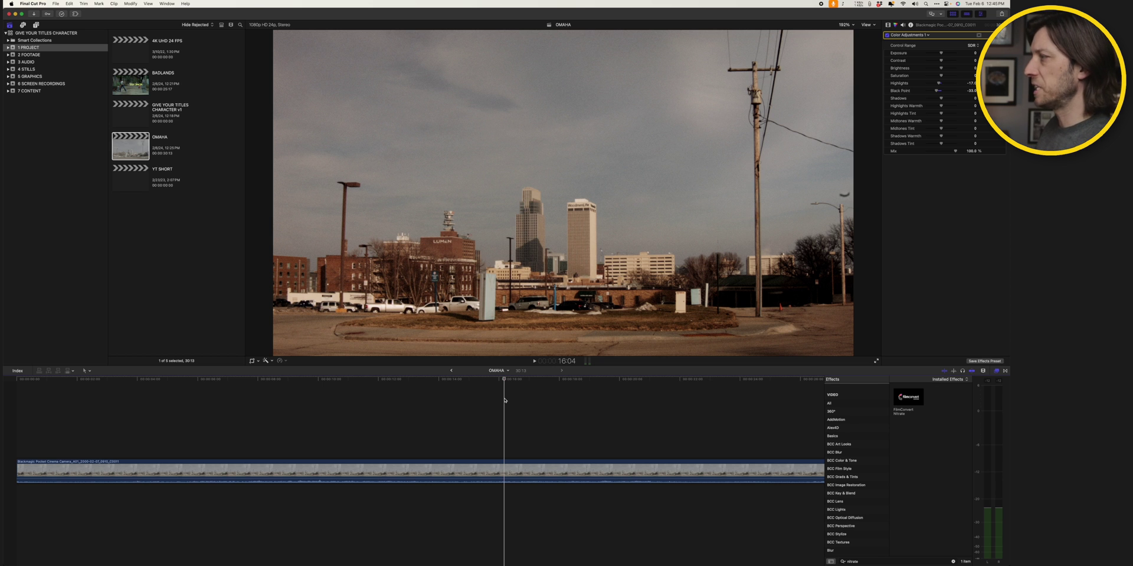
pyautogui.click(450, 370)
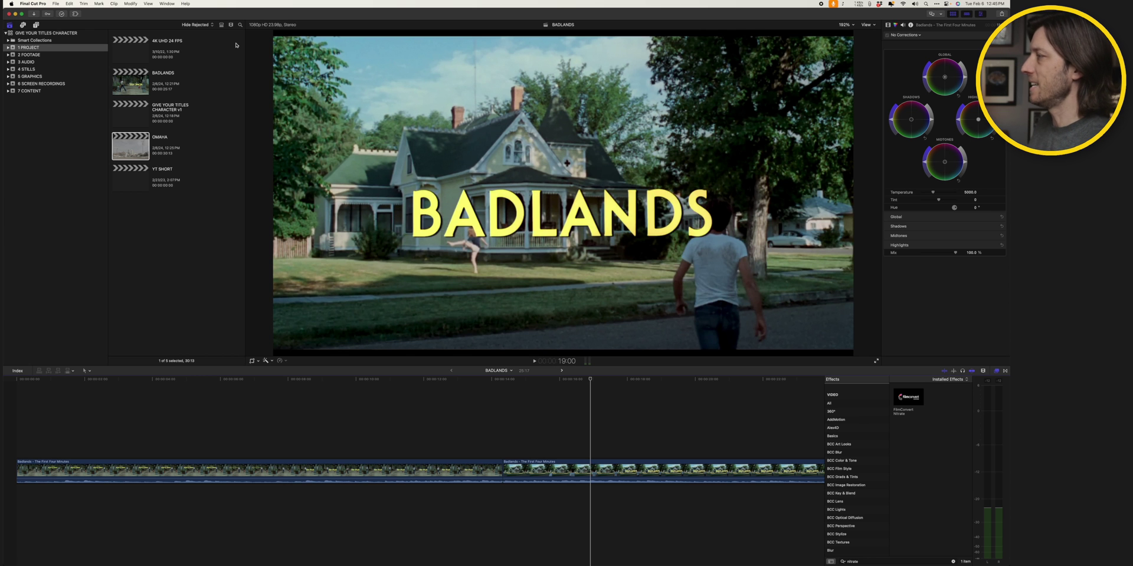
# - Save the current frame as 'BADLANDS FONT ID' into the project's 3 MEDIA folder
pyautogui.click(54, 4)
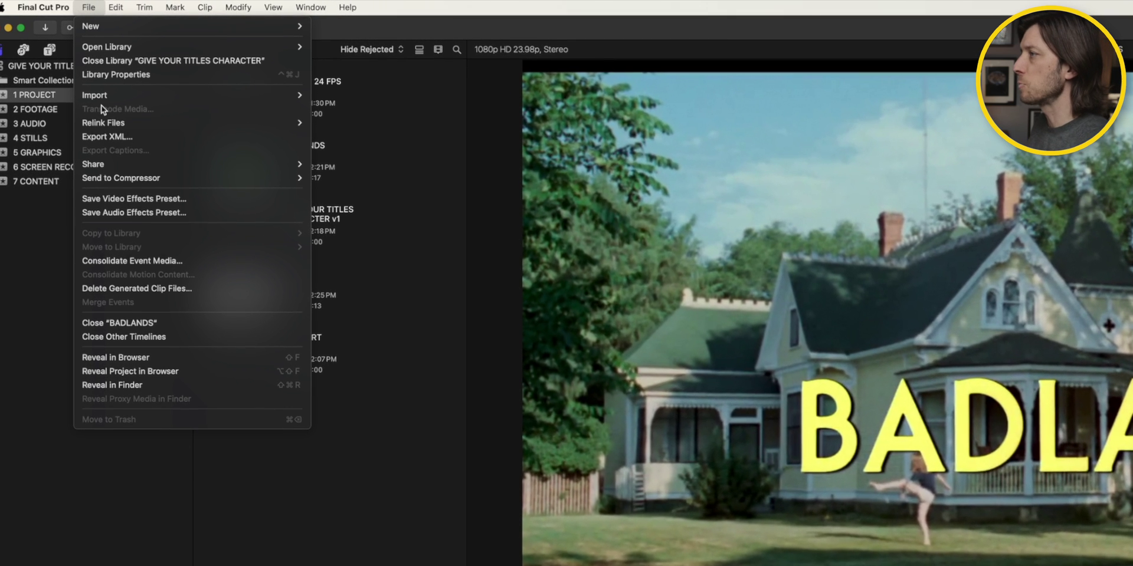
pyautogui.moveTo(66, 84)
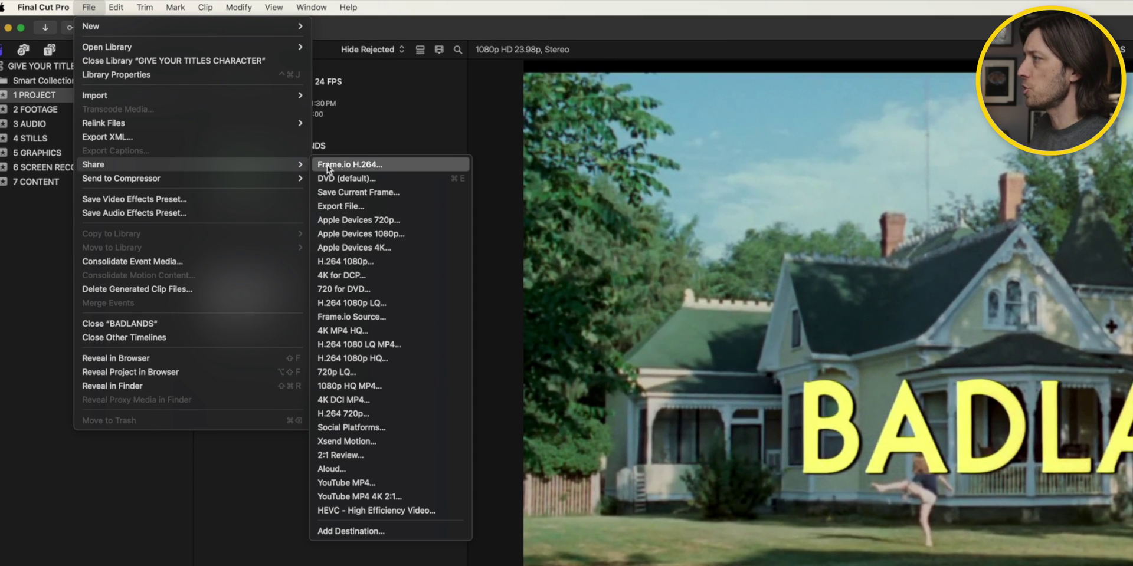
pyautogui.click(345, 190)
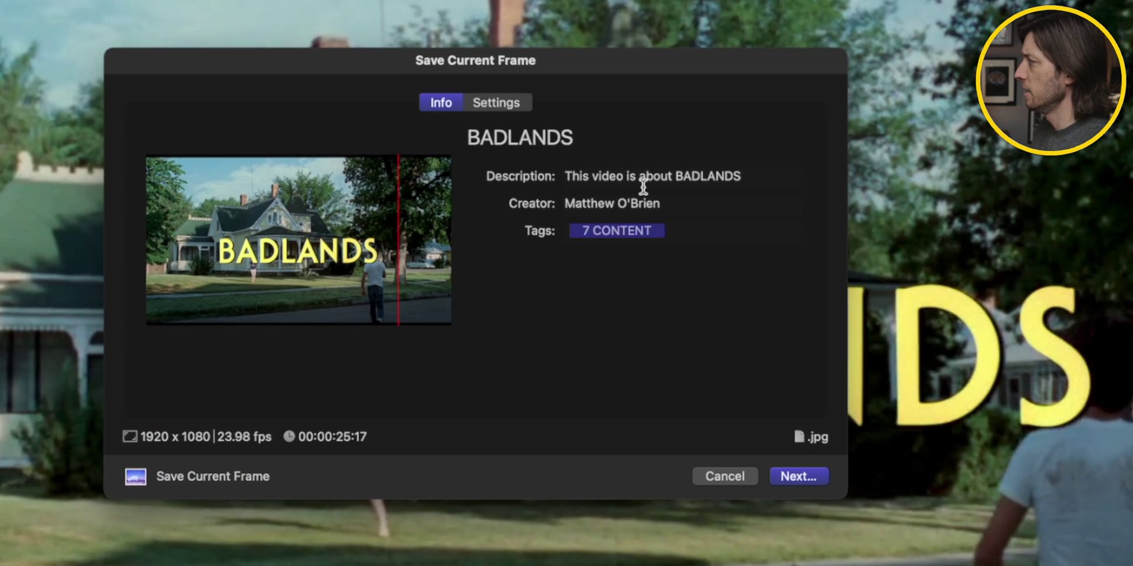
pyautogui.click(979, 252)
pyautogui.write('FONT')
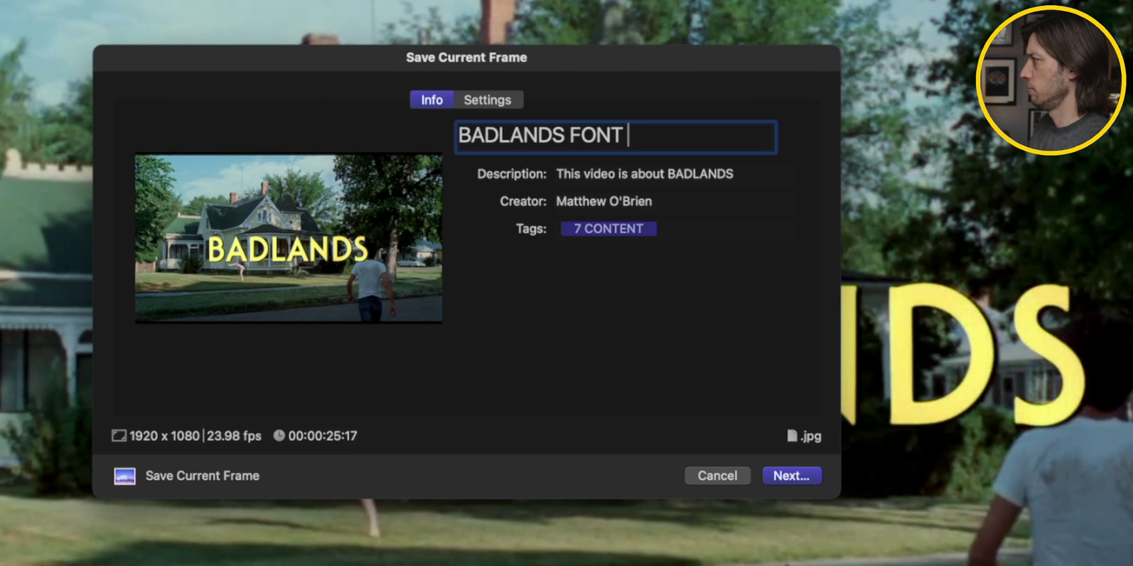
pyautogui.write(' ID')
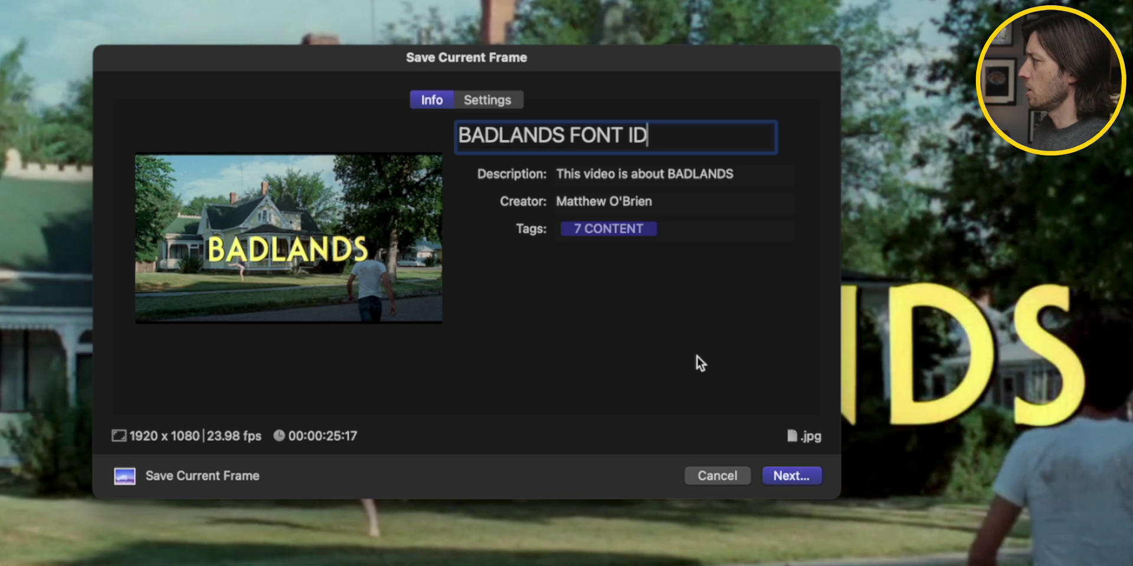
pyautogui.click(784, 476)
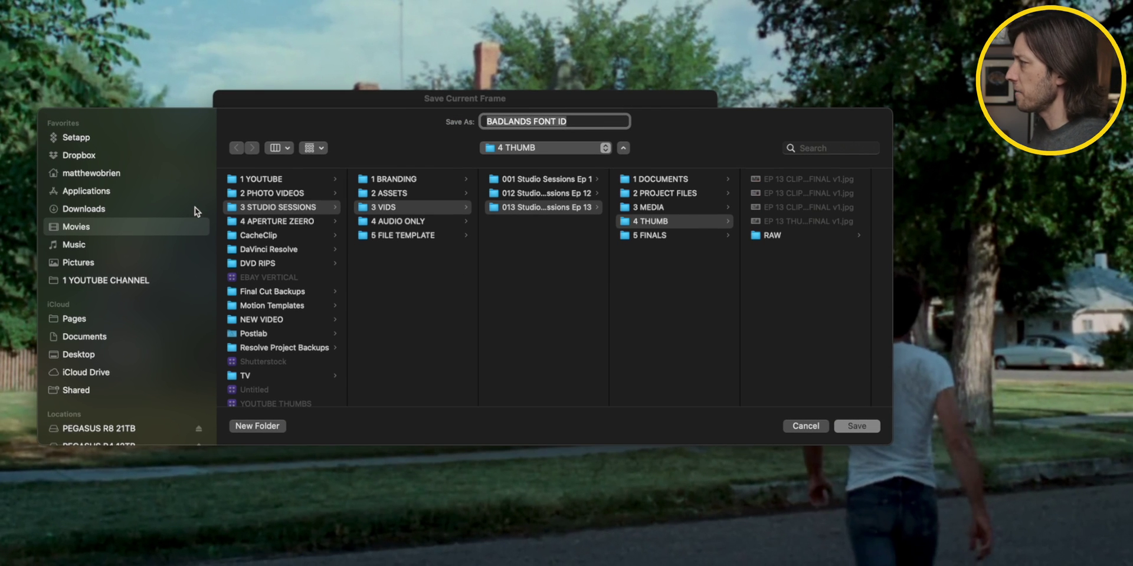
pyautogui.click(278, 179)
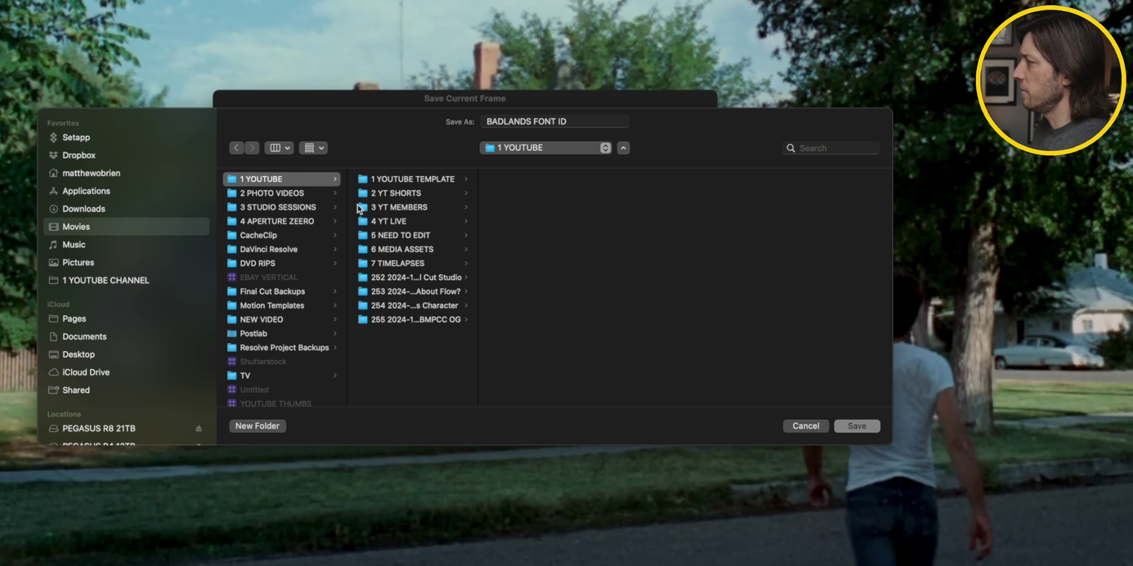
pyautogui.click(408, 305)
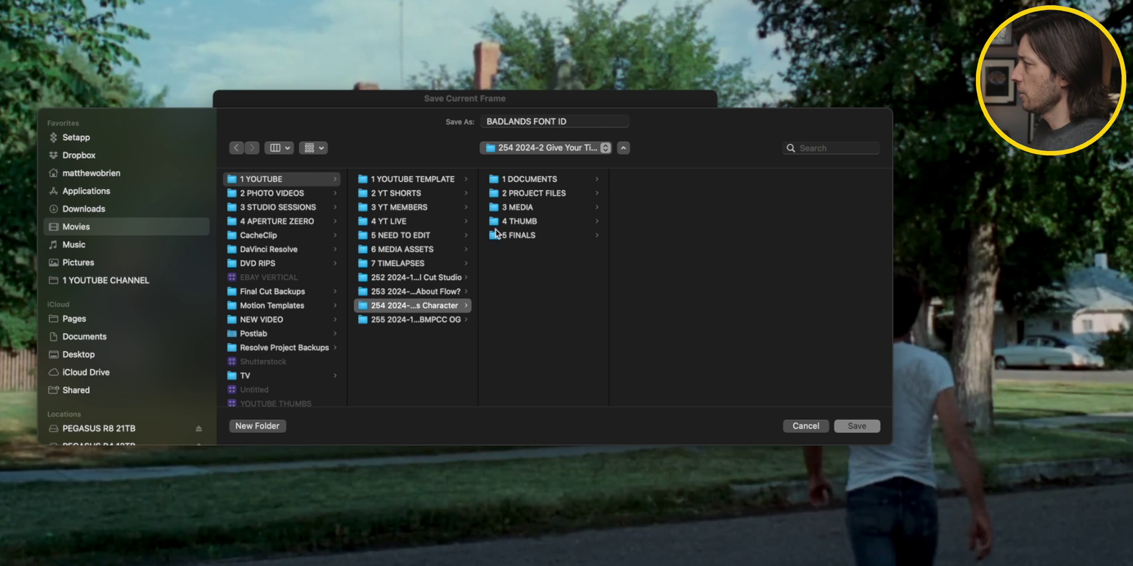
pyautogui.click(525, 208)
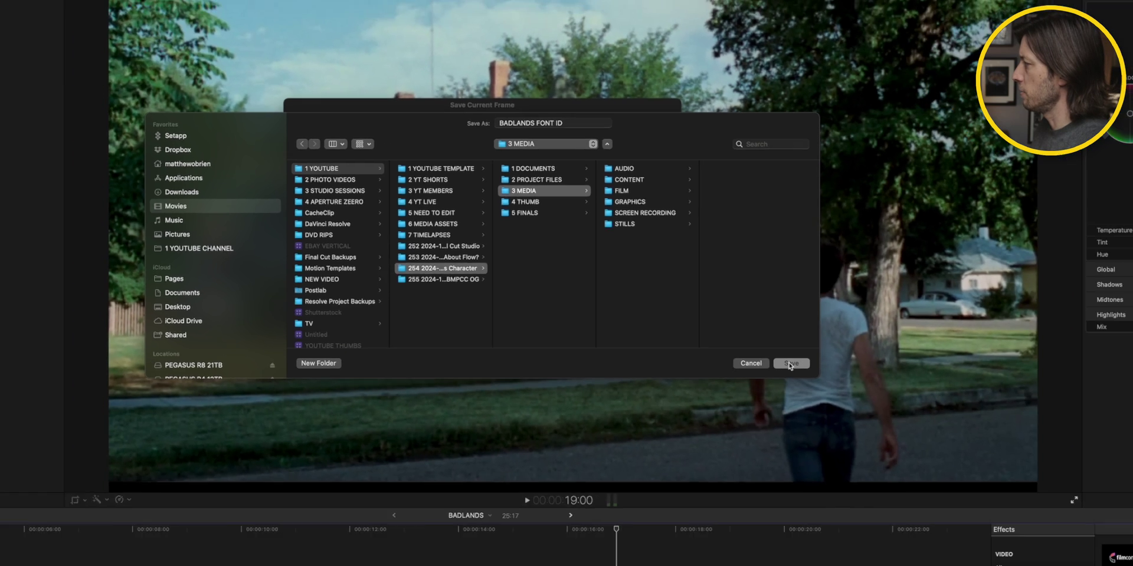
pyautogui.click(838, 426)
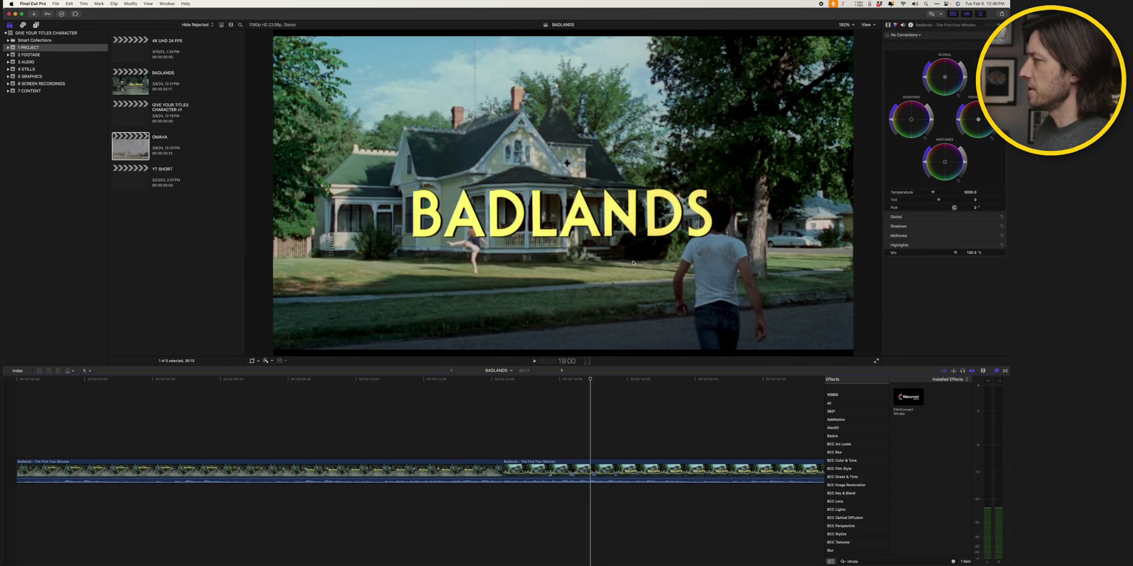
# - Upload BADLANDS FONT ID.jpg from the 3 MEDIA folder to WhatTheFont in Safari
pyautogui.press('super+Tab')
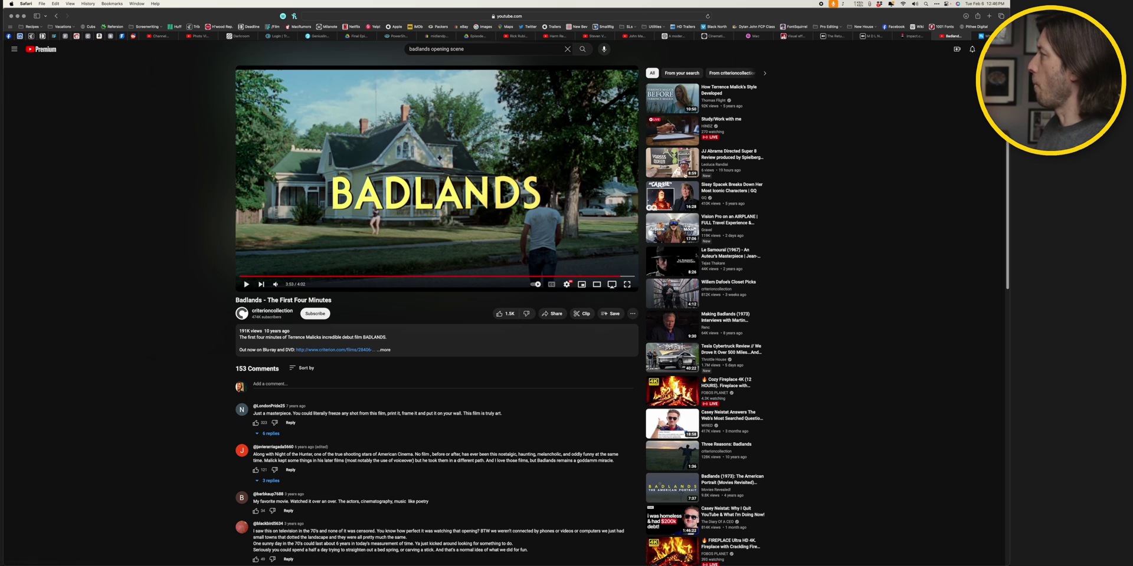
pyautogui.hotkey('ctrl', 'Tab')
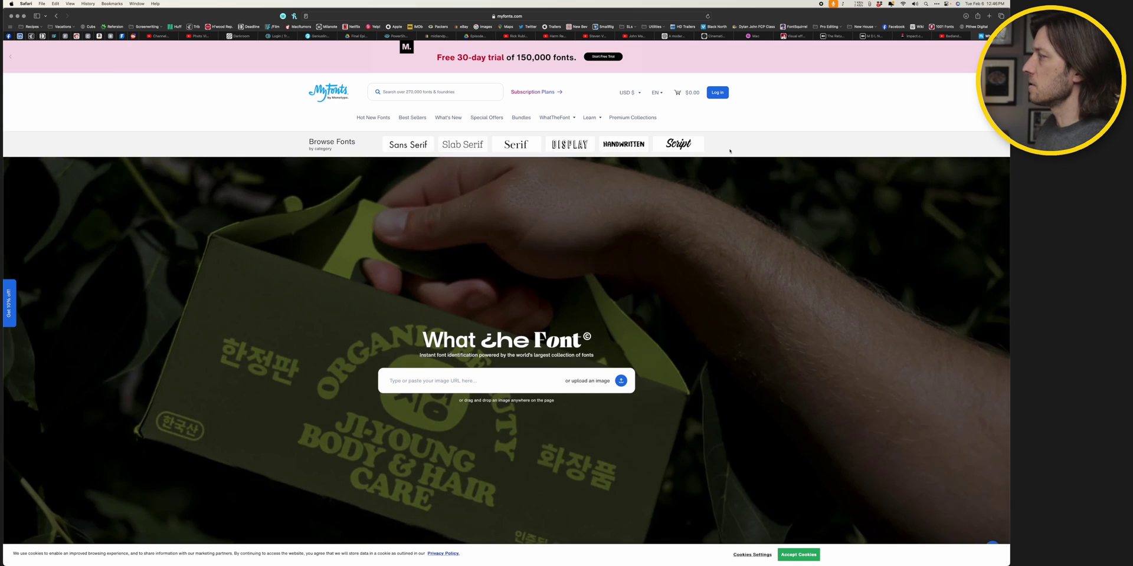
pyautogui.scroll(-3, 552, 286)
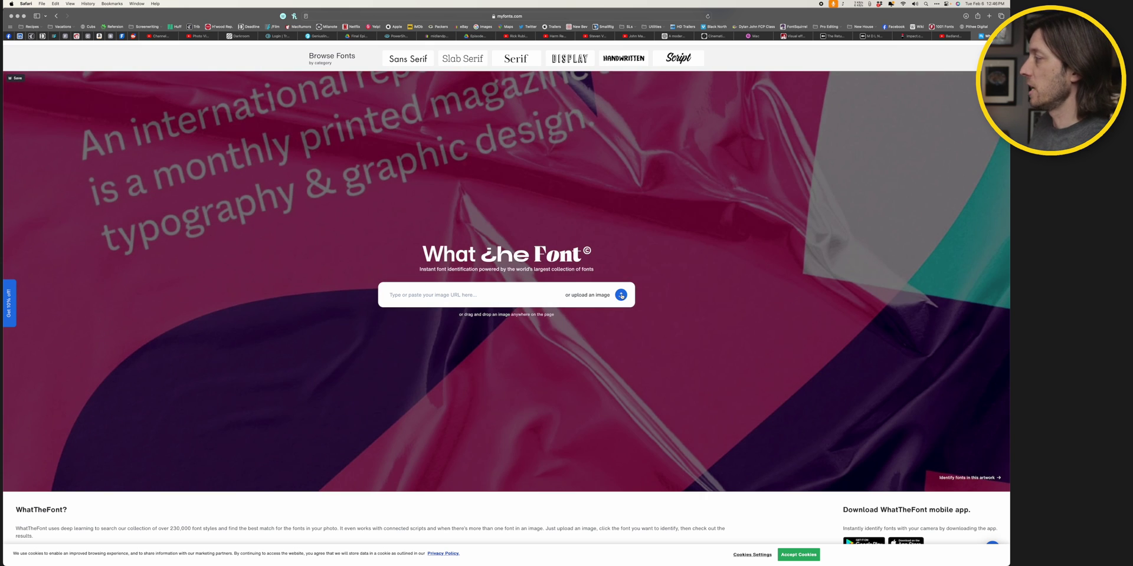
pyautogui.click(621, 295)
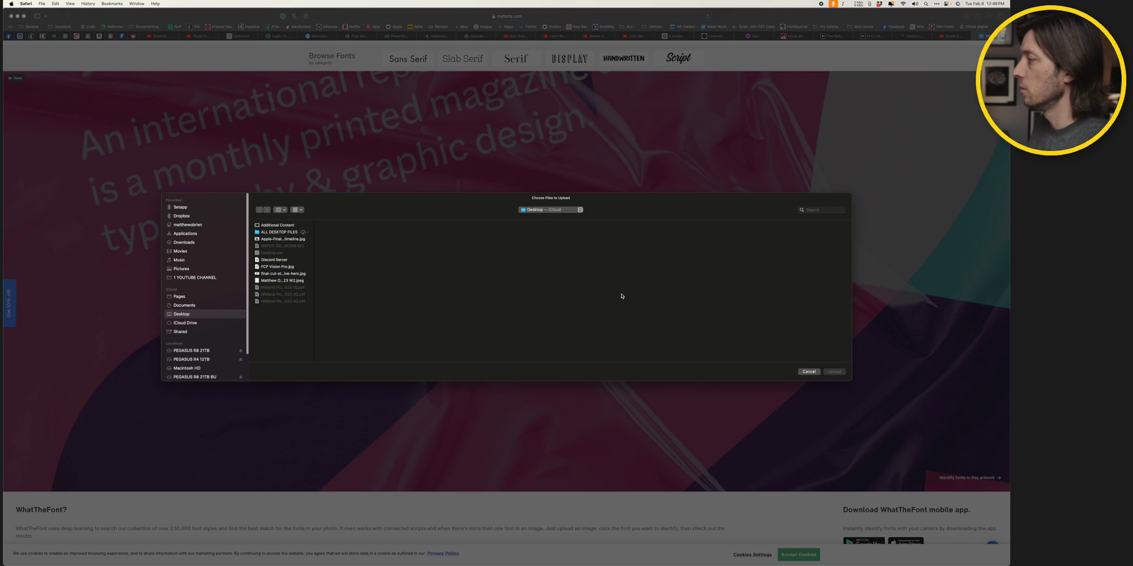
pyautogui.click(179, 252)
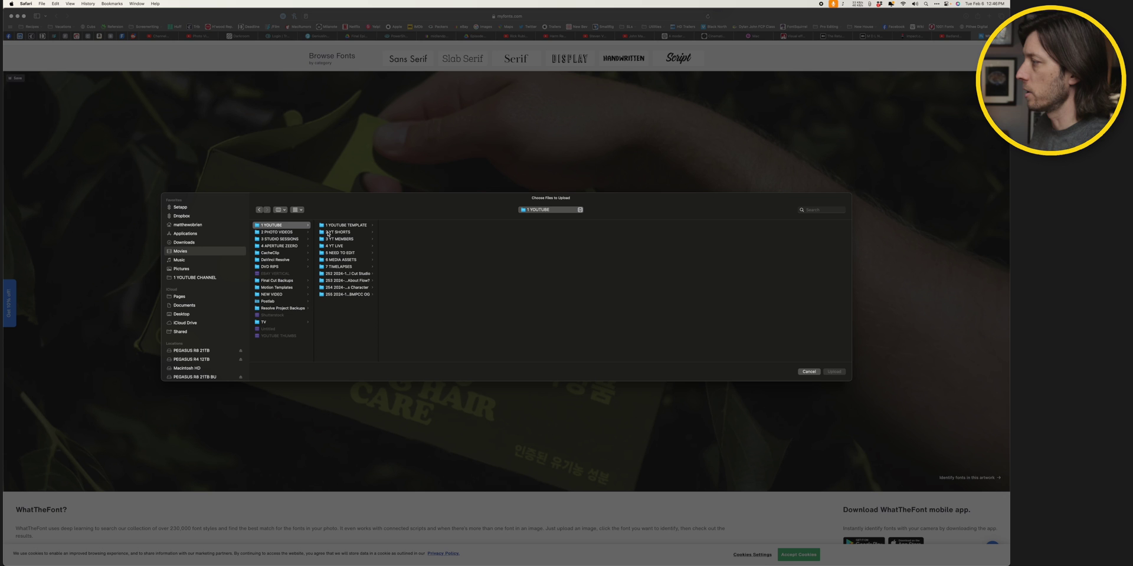
pyautogui.click(351, 288)
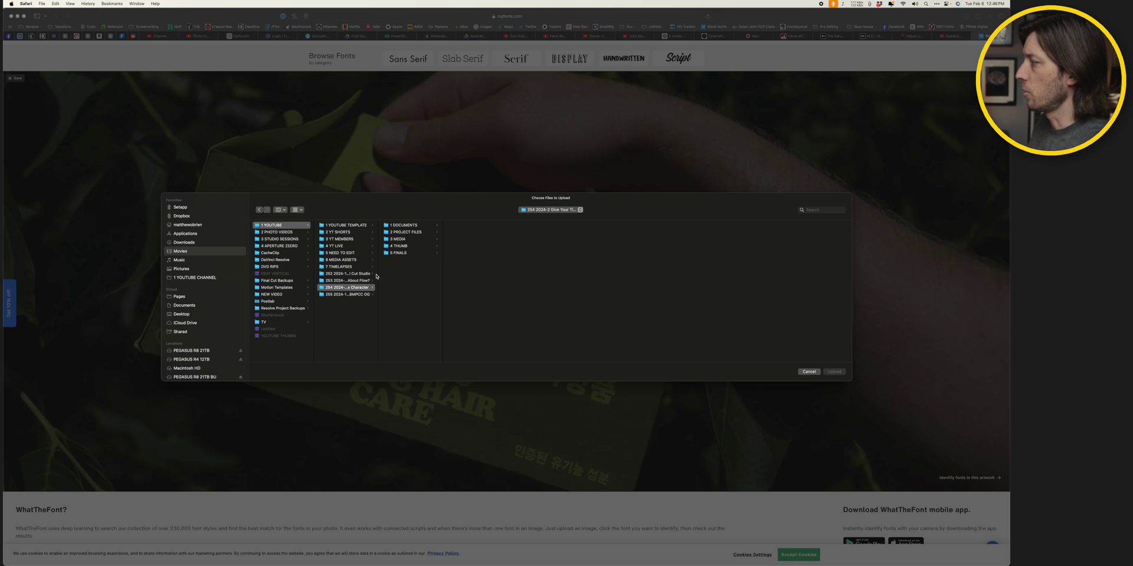
pyautogui.click(401, 239)
pyautogui.click(476, 232)
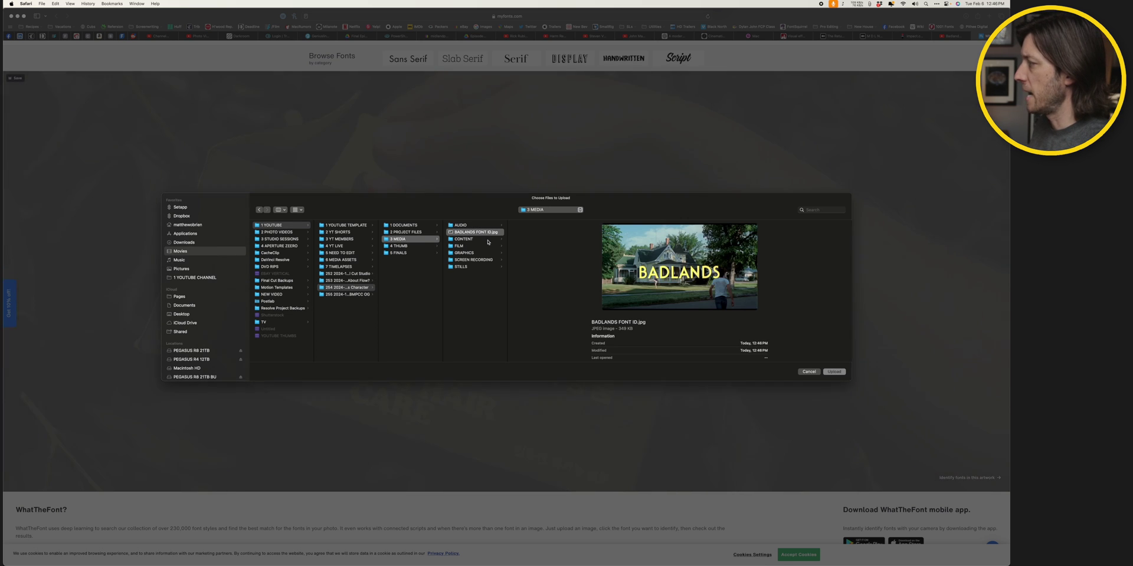
pyautogui.click(832, 371)
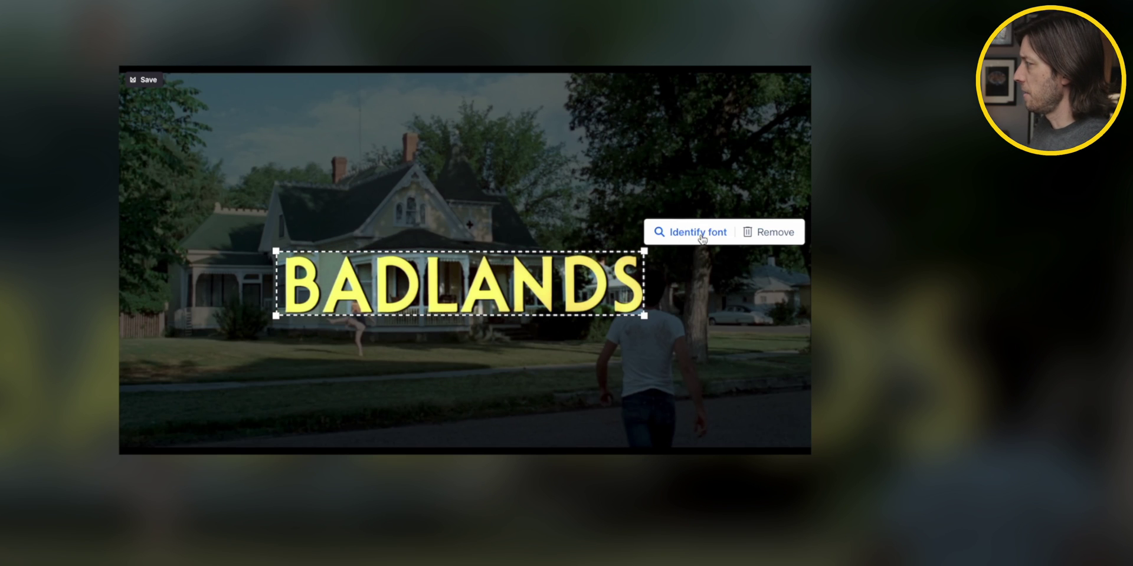
# - Identify the boxed BADLANDS lettering, yielding Penumbra Flare SemiBold and other matches
pyautogui.click(700, 233)
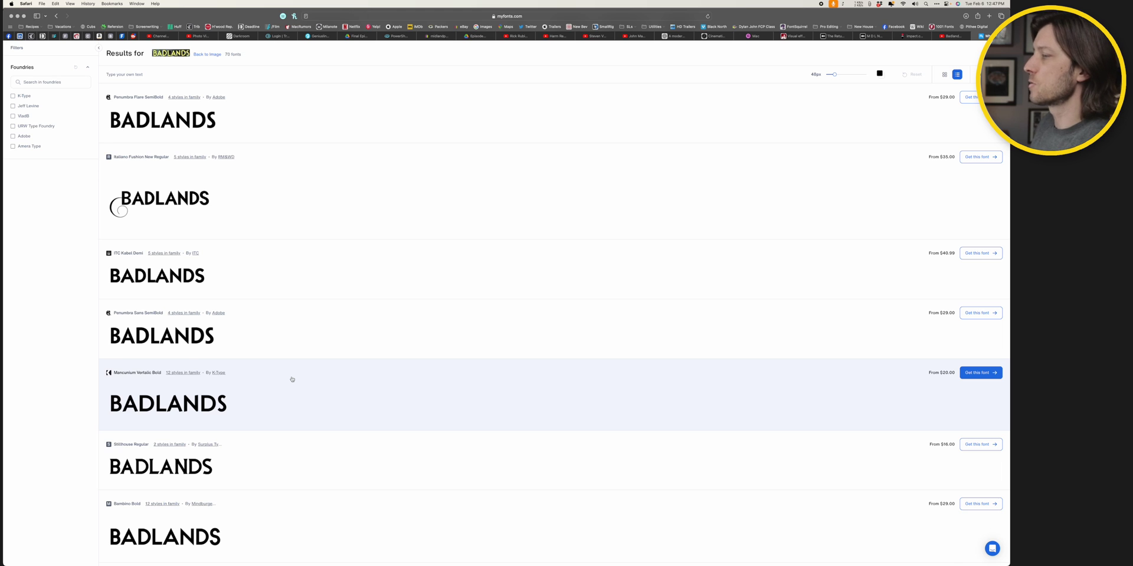
# - Glance over the matching fonts, then switch to Finder
pyautogui.scroll(-1, 291, 380)
pyautogui.scroll(5, 292, 379)
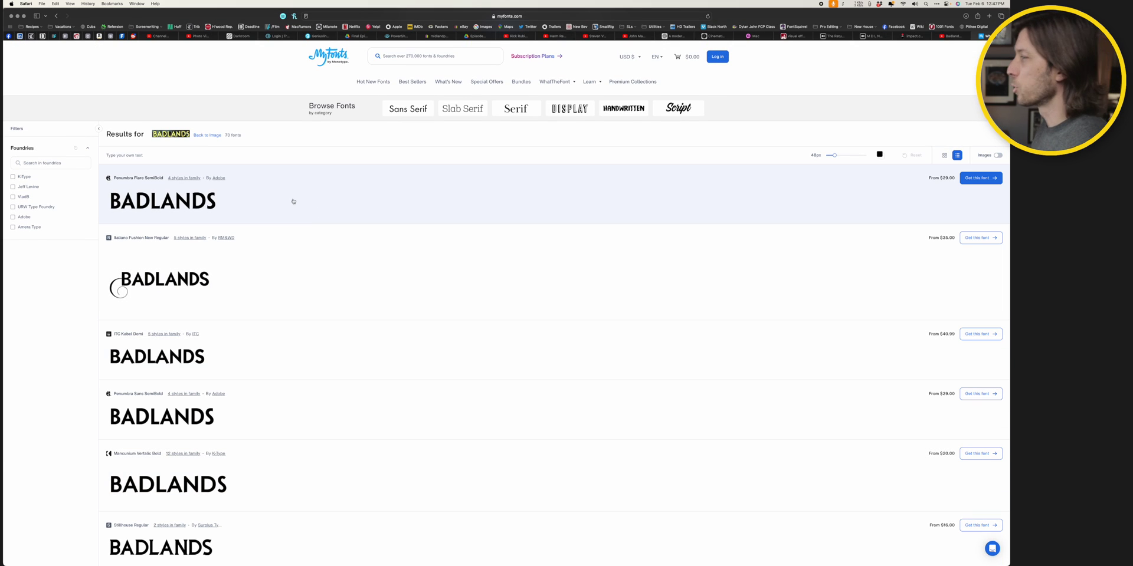
pyautogui.press('super+Tab')
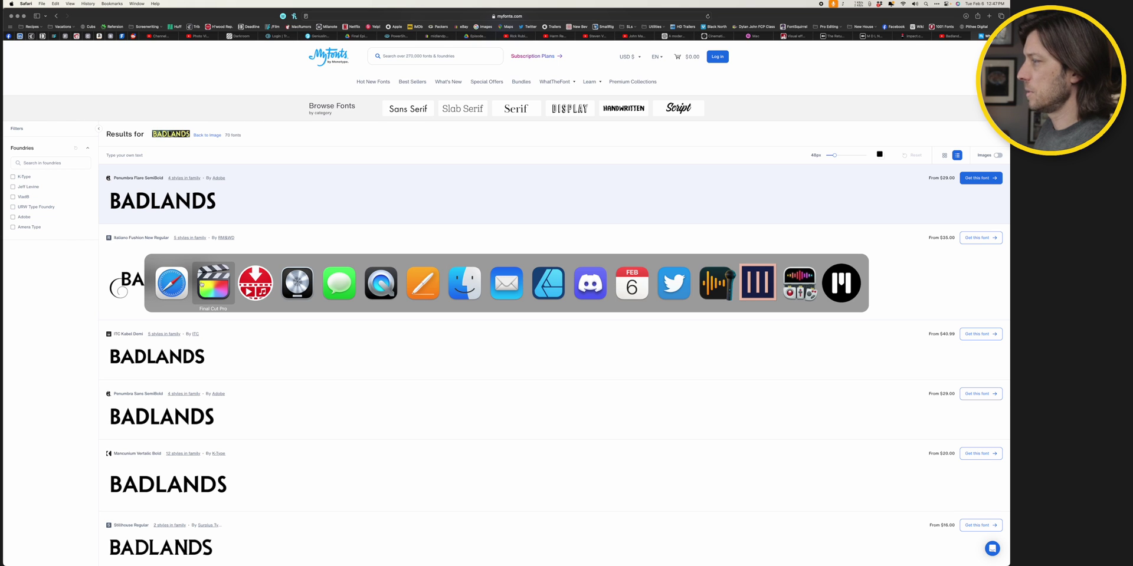
pyautogui.click(464, 277)
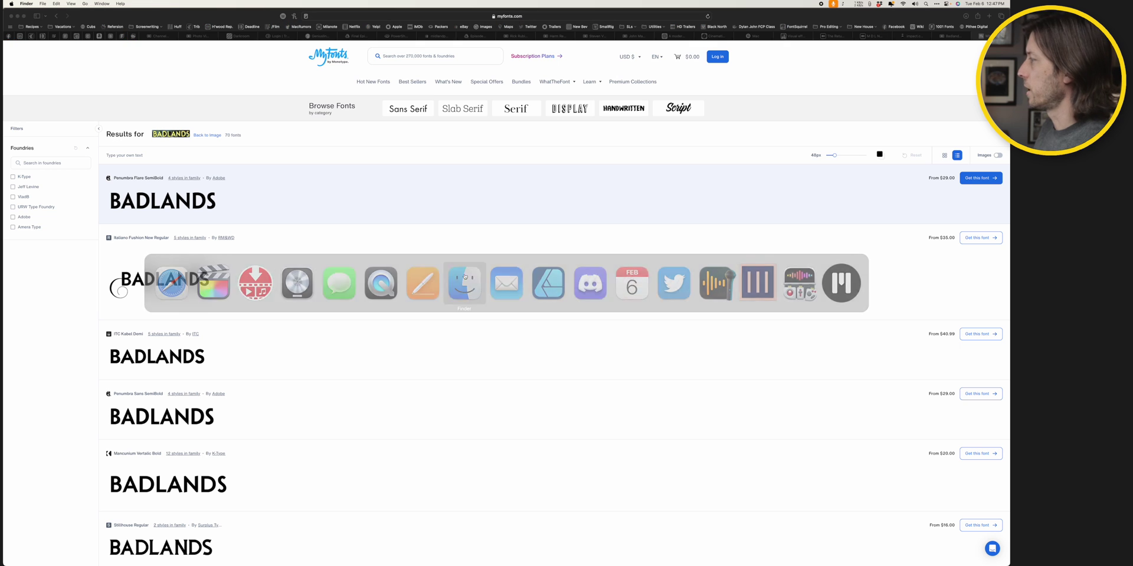
# - Launch Font Book from a system search for 'font'
pyautogui.press('super+space')
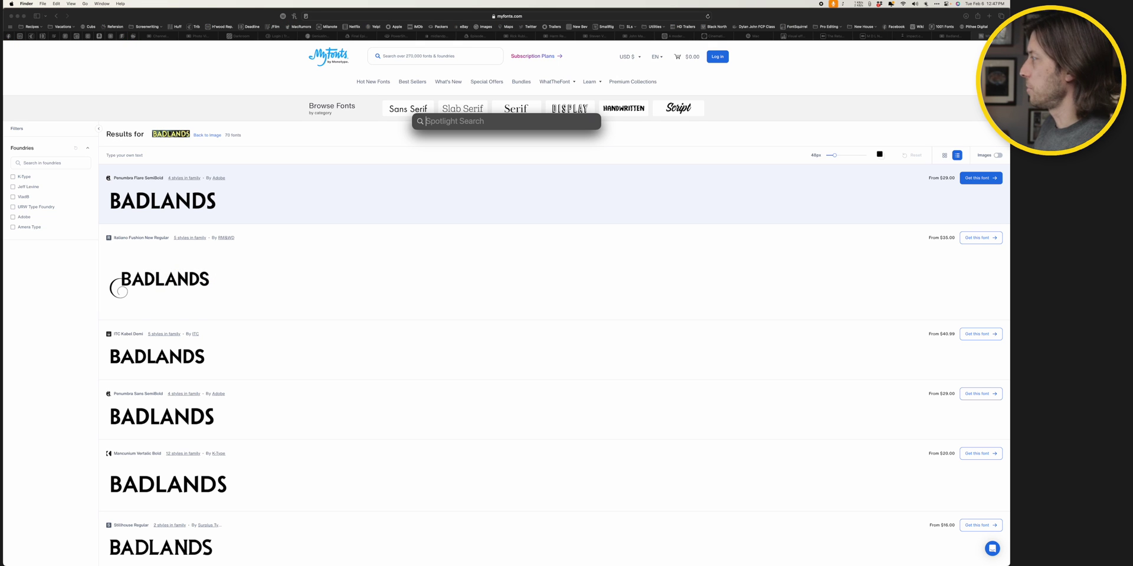
pyautogui.write('font')
pyautogui.press('Return')
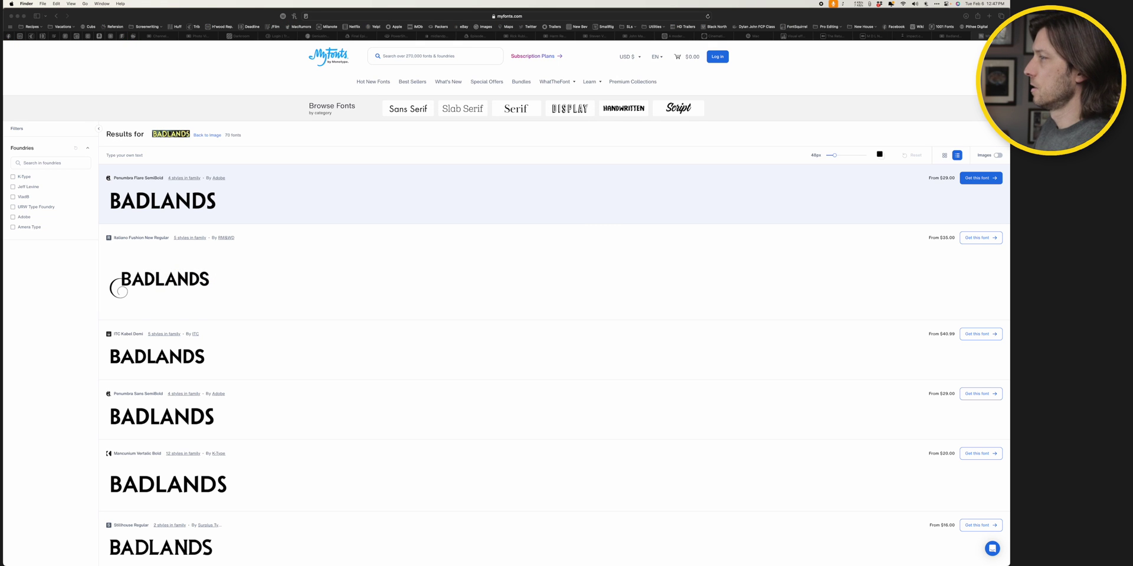
pyautogui.press('super+Tab')
pyautogui.press('super+Tab')
pyautogui.press('super+Tab')
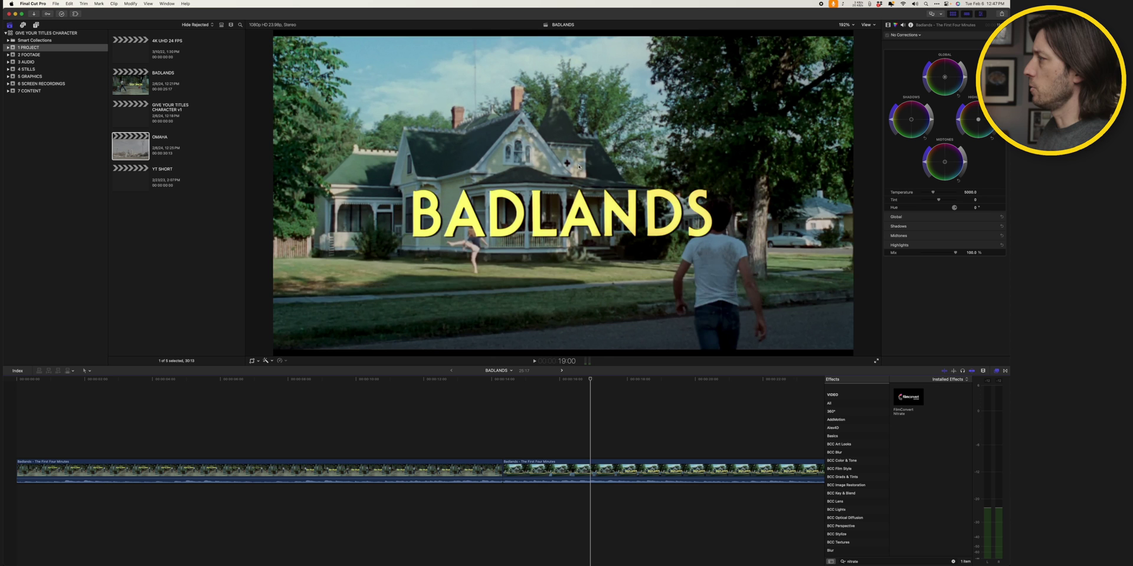
pyautogui.press('super+Tab')
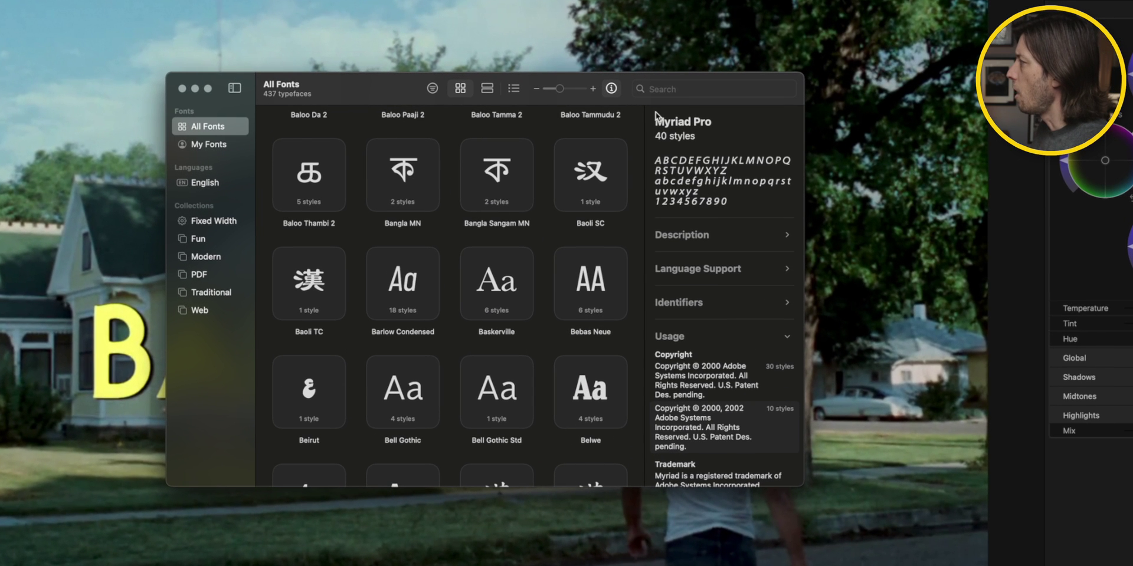
# - Search Font Book for 'penumbra', view Penumbra Flare Std's 4 styles, then close Font Book
pyautogui.click(672, 90)
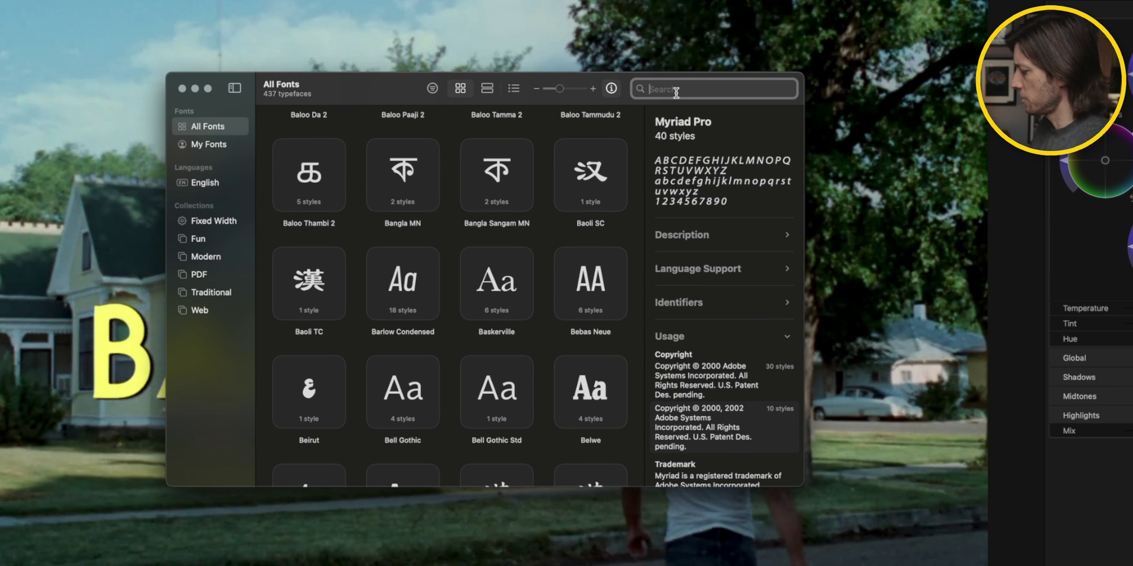
pyautogui.write('penumbra')
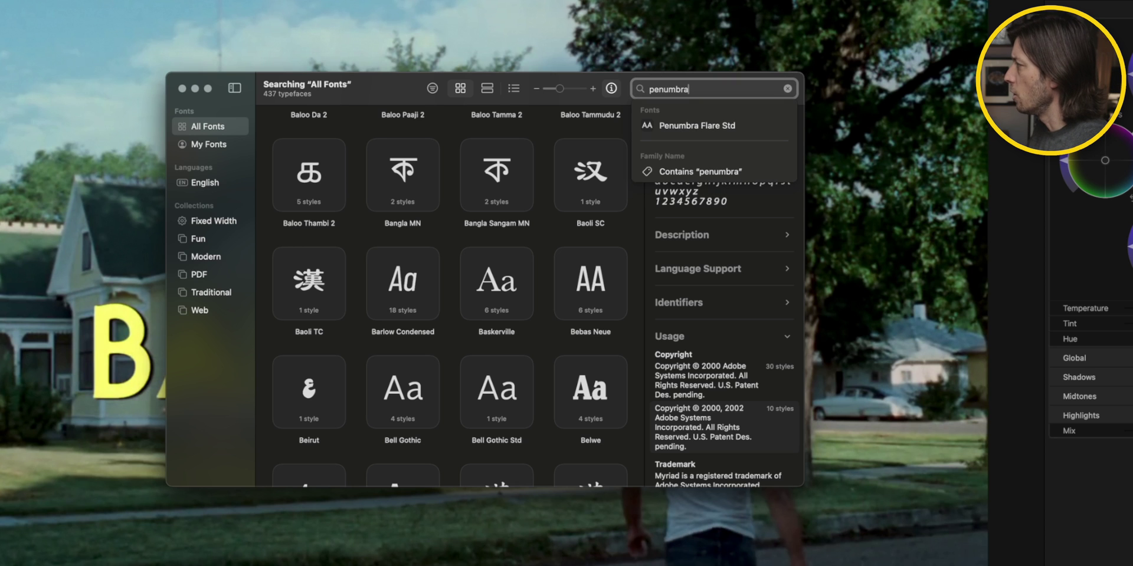
pyautogui.click(667, 127)
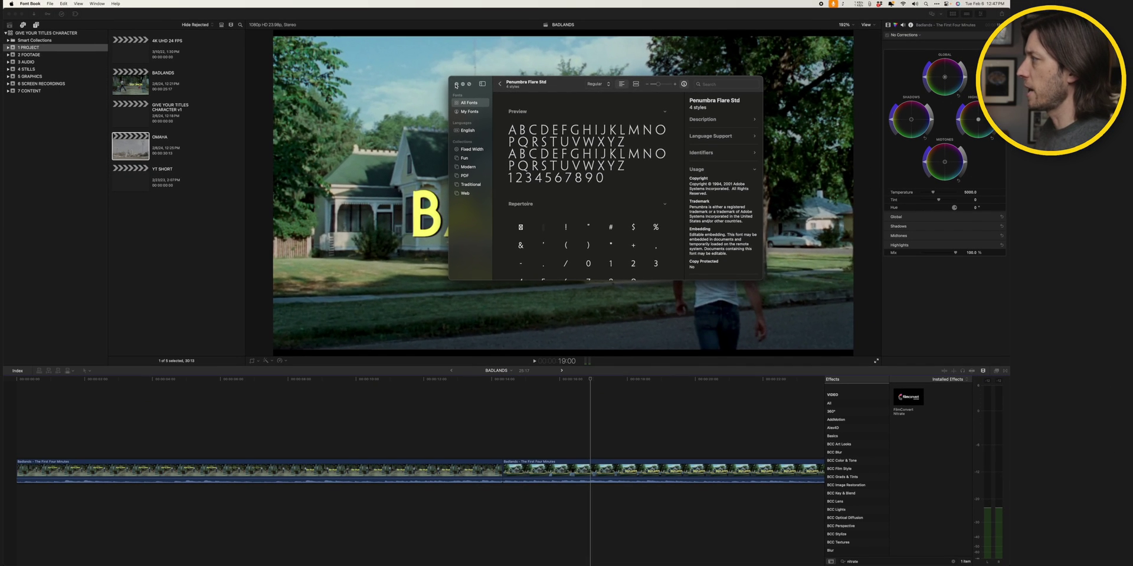
pyautogui.click(456, 84)
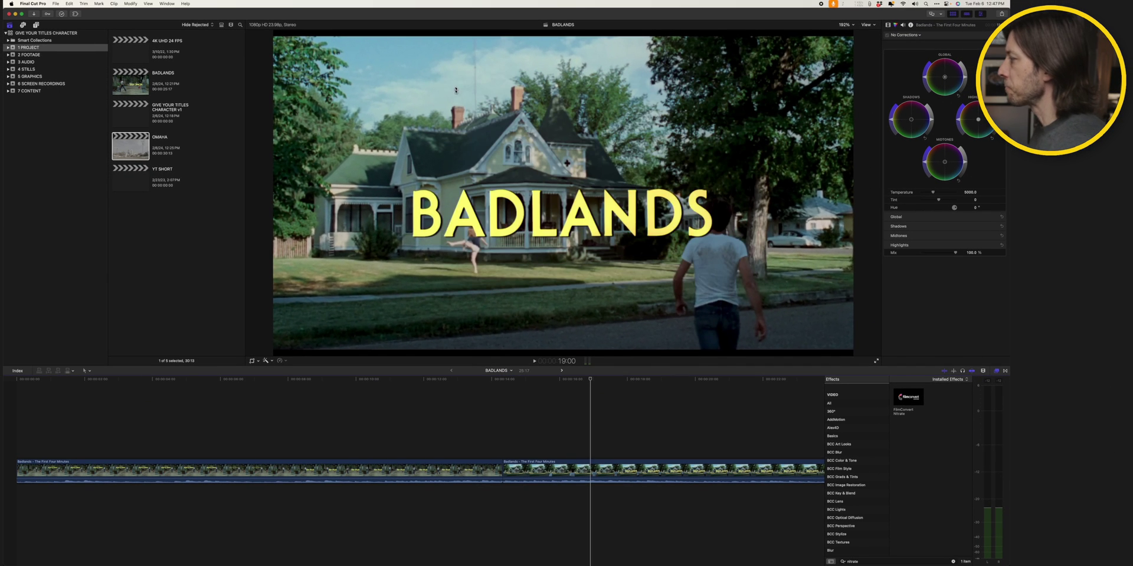
# - Switch the timeline to the OMAHA project and select the skyline clip for a Basic Title
pyautogui.click(562, 370)
pyautogui.click(437, 413)
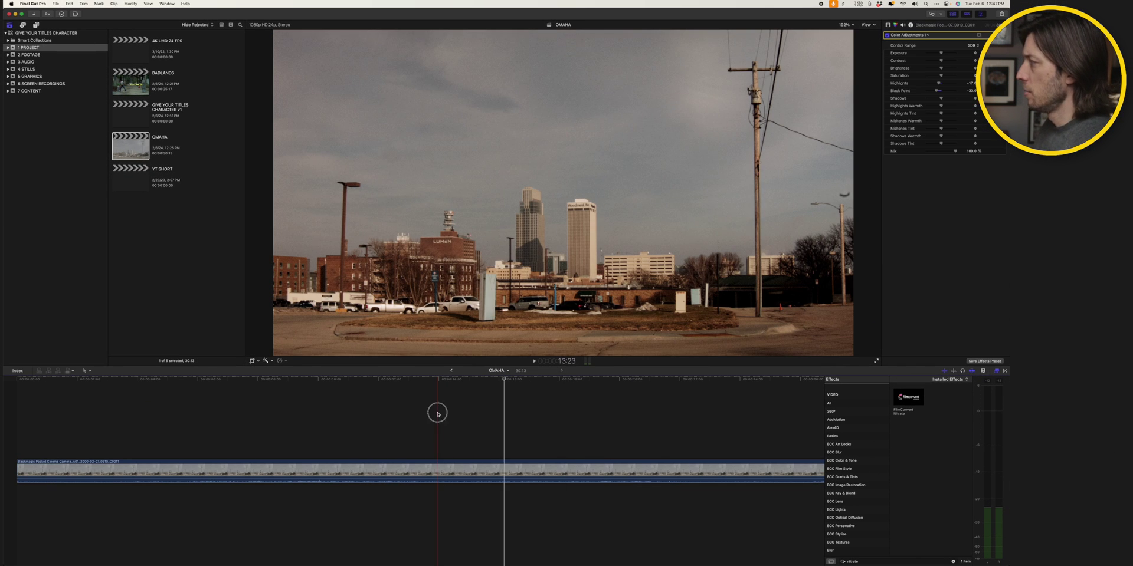
pyautogui.press('c')
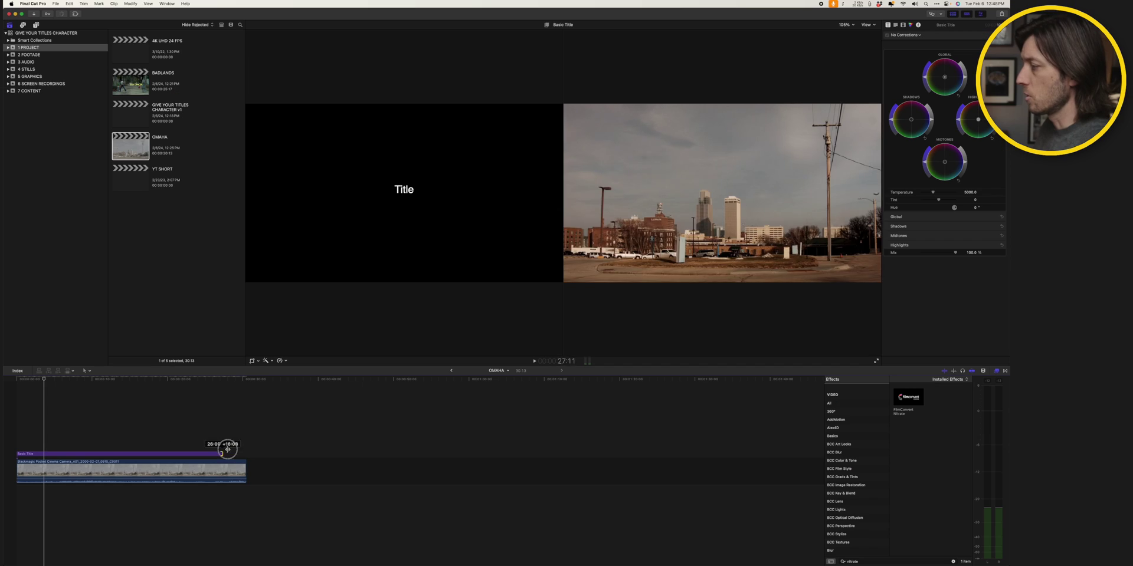
# - Extend the title to end with the skyline clip and change its text to OMAHA
pyautogui.moveTo(227, 450); pyautogui.dragTo(246, 450)
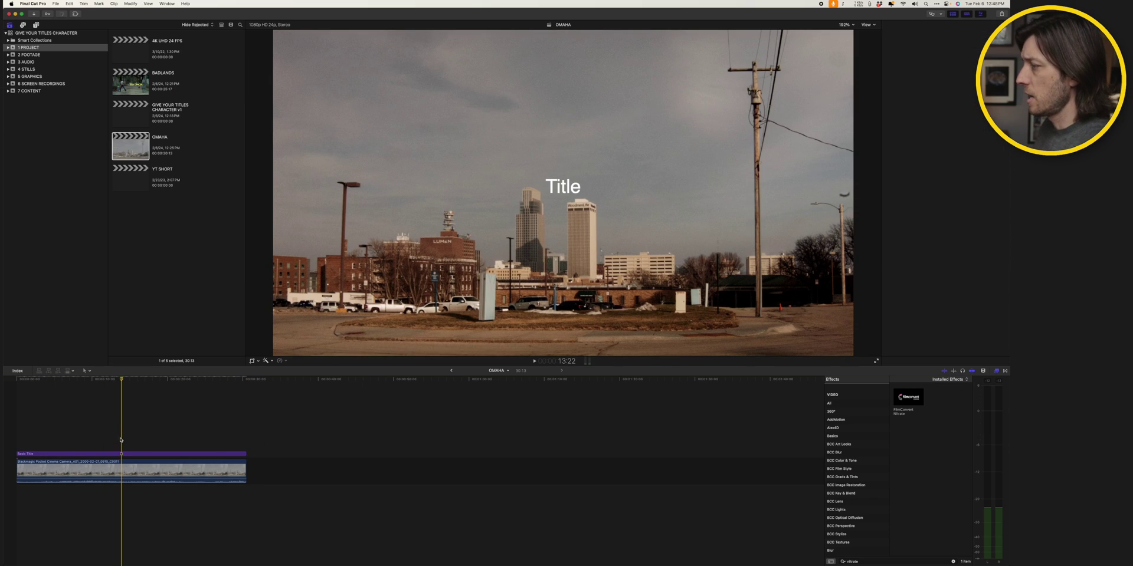
pyautogui.press('super+4')
pyautogui.click(121, 454)
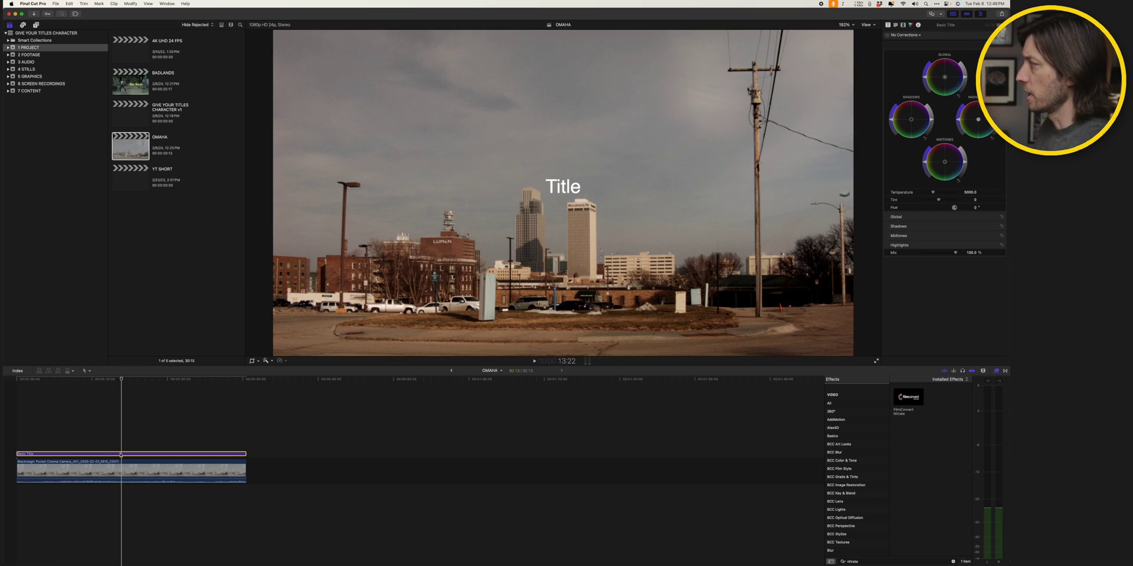
pyautogui.doubleClick(562, 187)
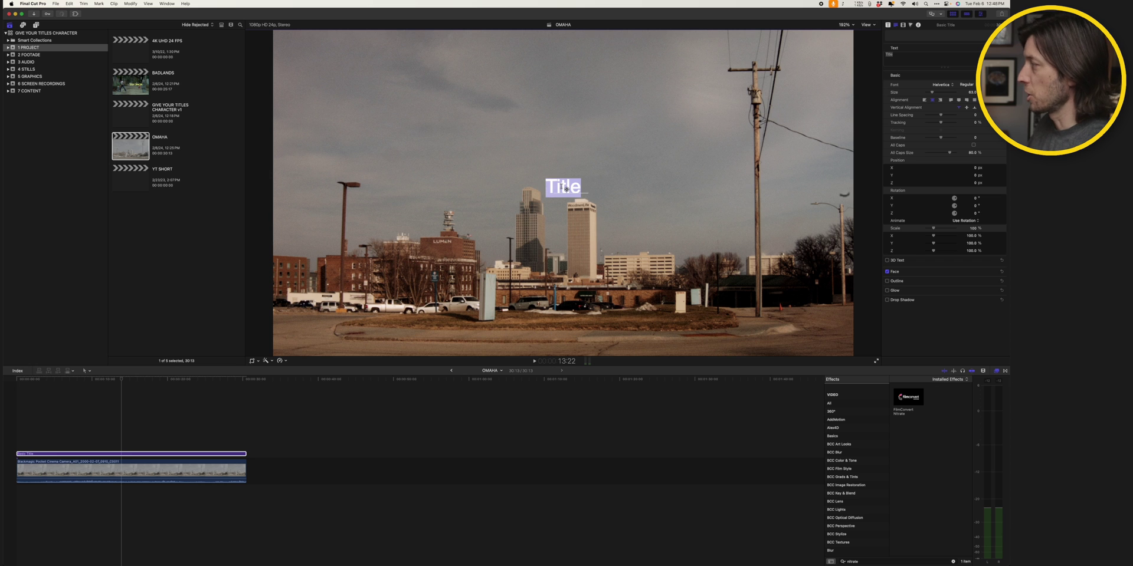
pyautogui.write('OMAHA')
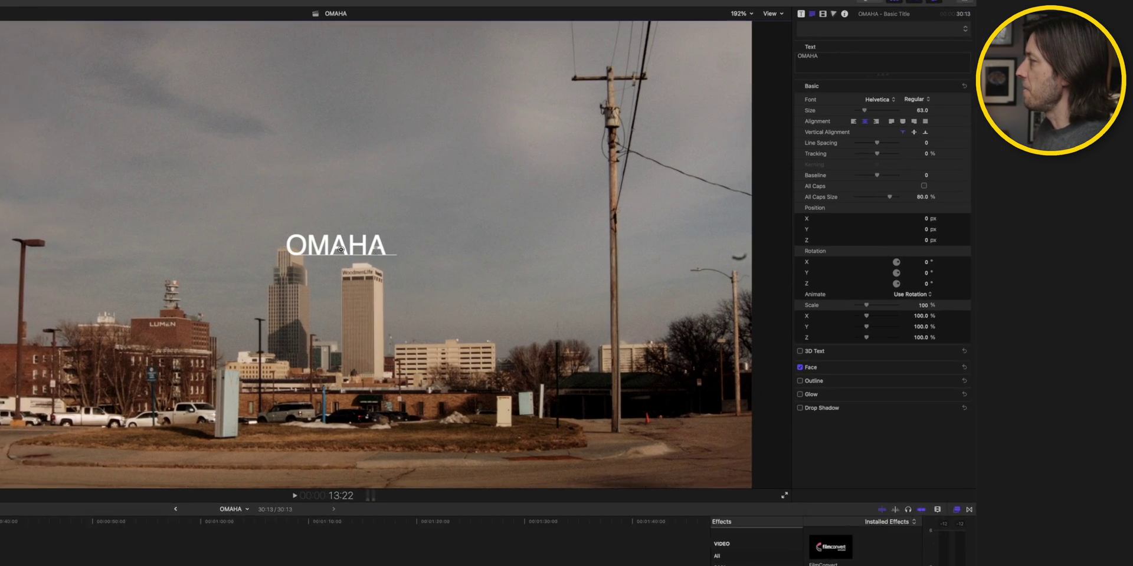
# - Set all the OMAHA text in the Penumbra Flare Std font
pyautogui.press('super+a')
pyautogui.click(857, 105)
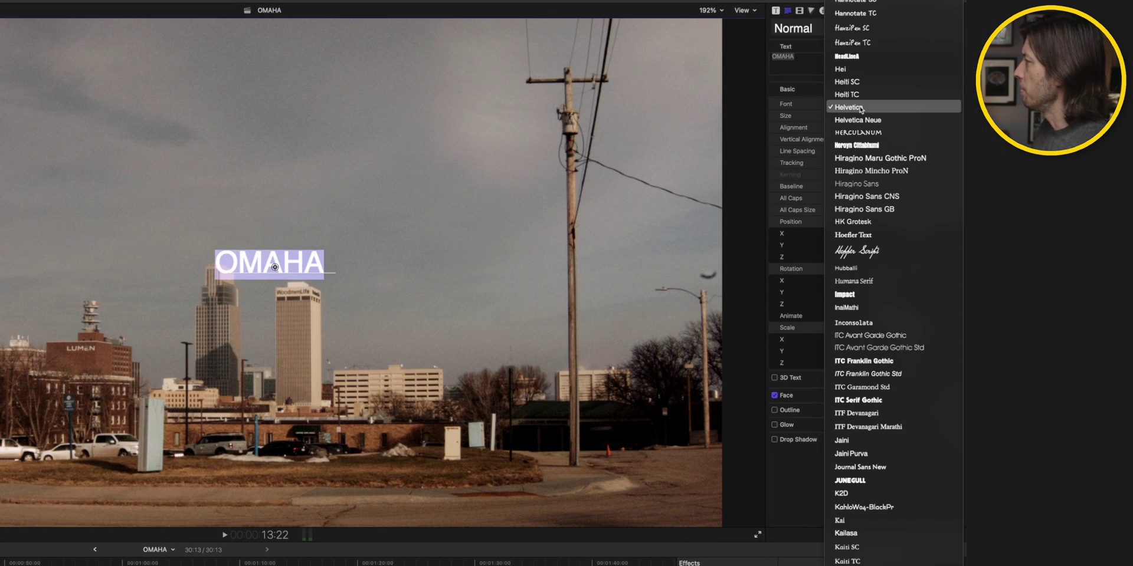
pyautogui.scroll(-10, 861, 109)
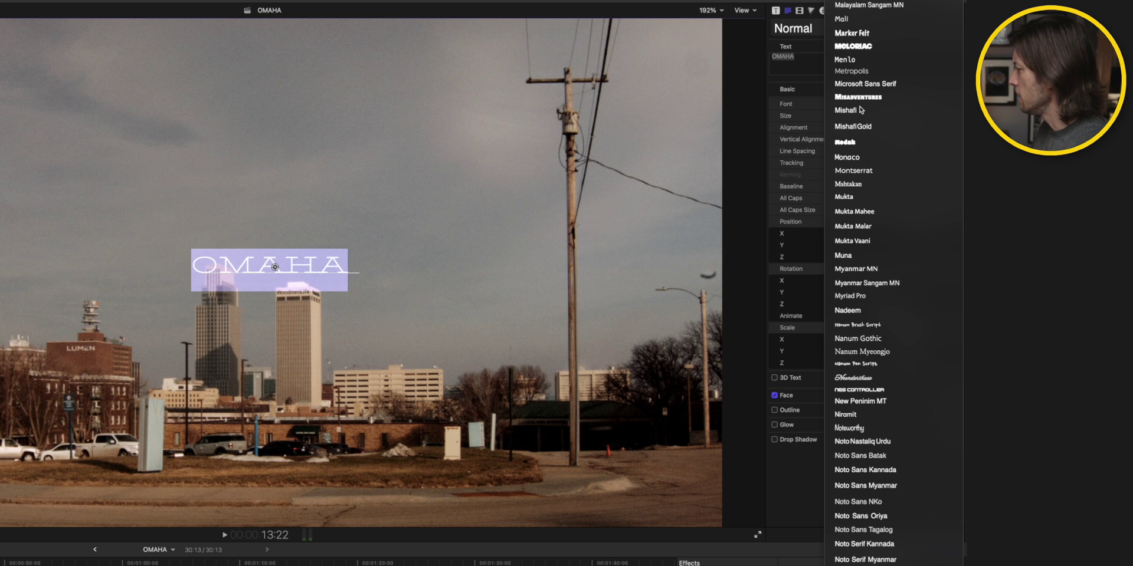
pyautogui.scroll(-5, 861, 110)
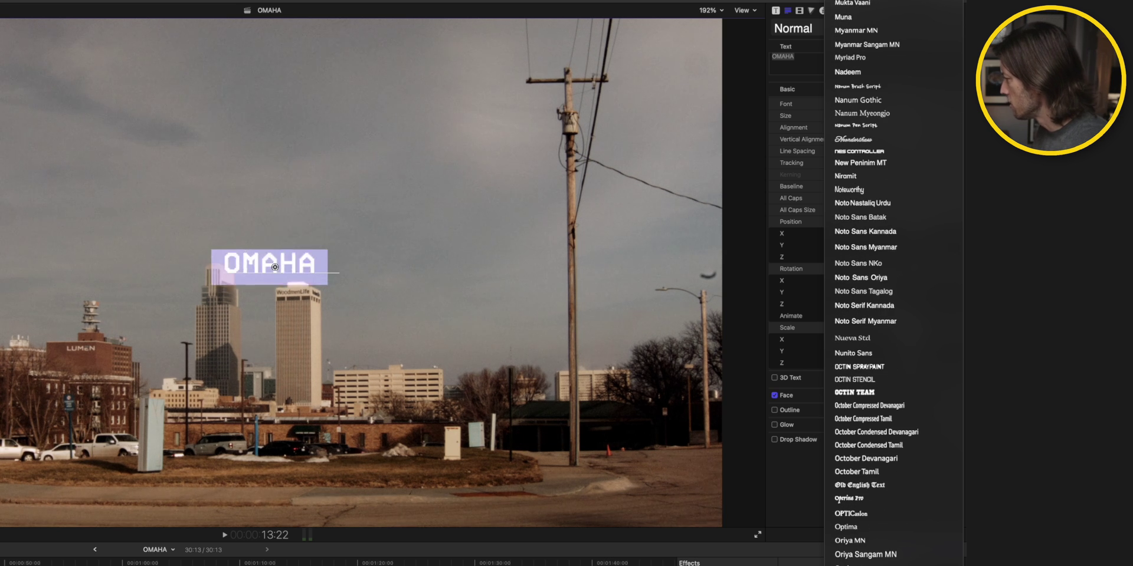
pyautogui.press('Escape')
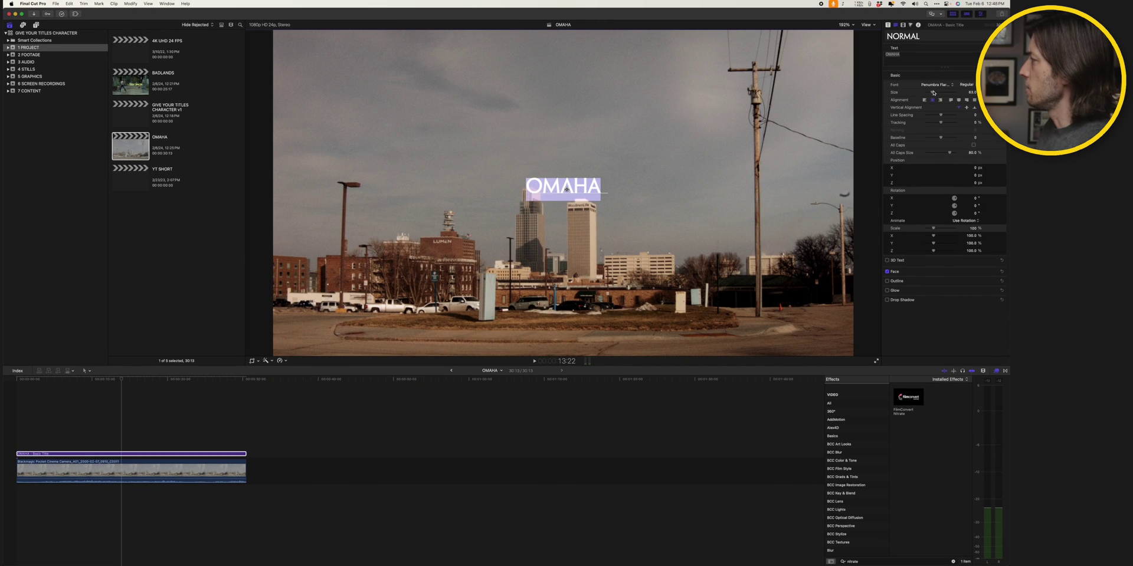
# - Enlarge OMAHA, import the BADLANDS FONT ID still into 5 GRAPHICS and connect it beneath the skyline
pyautogui.moveTo(933, 93); pyautogui.dragTo(956, 92)
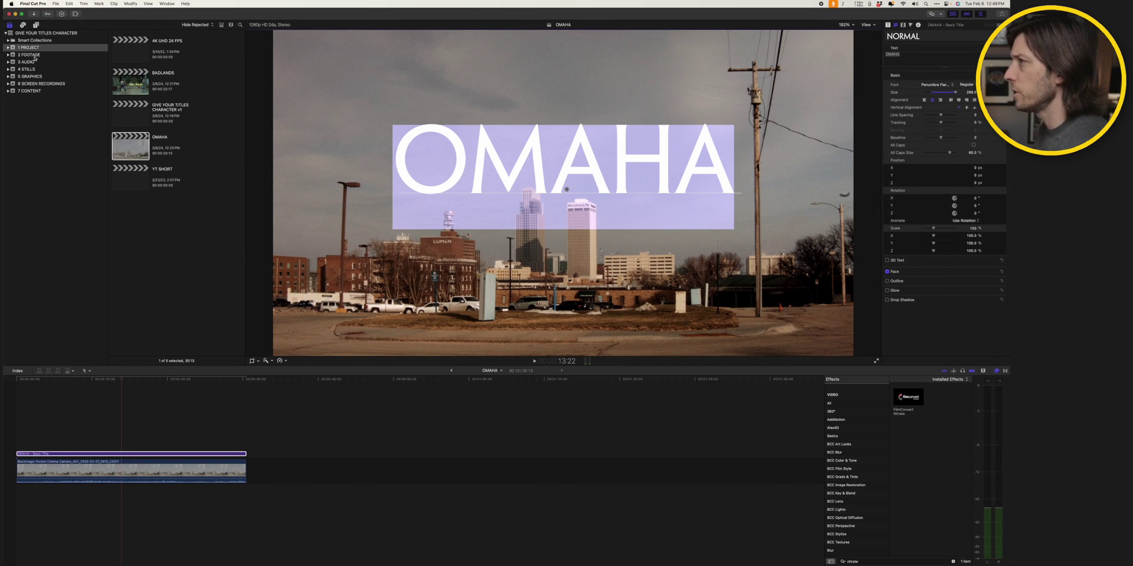
pyautogui.click(30, 76)
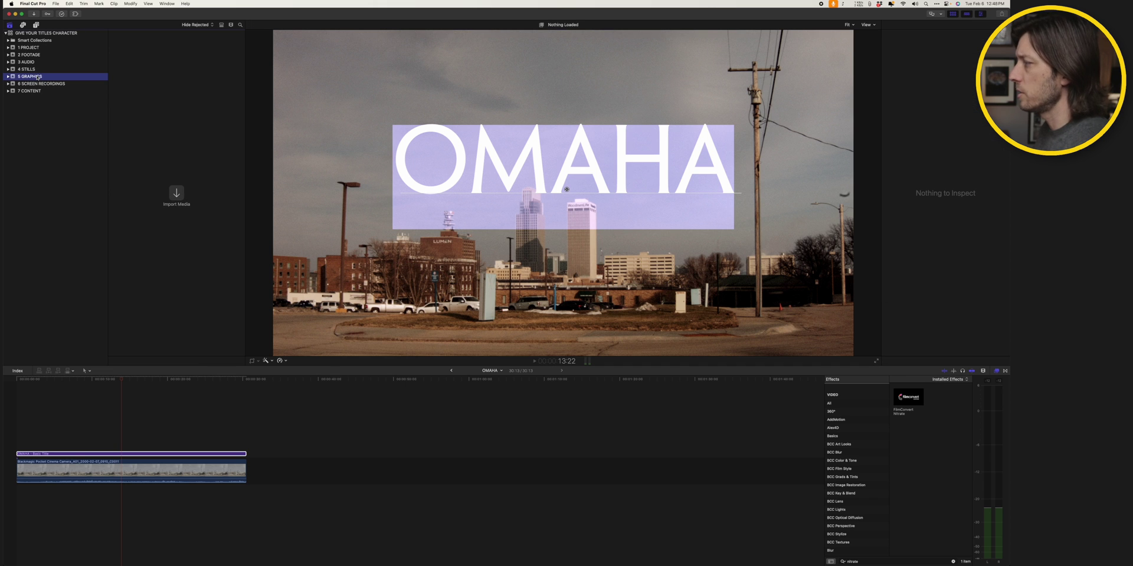
pyautogui.press('super+Tab')
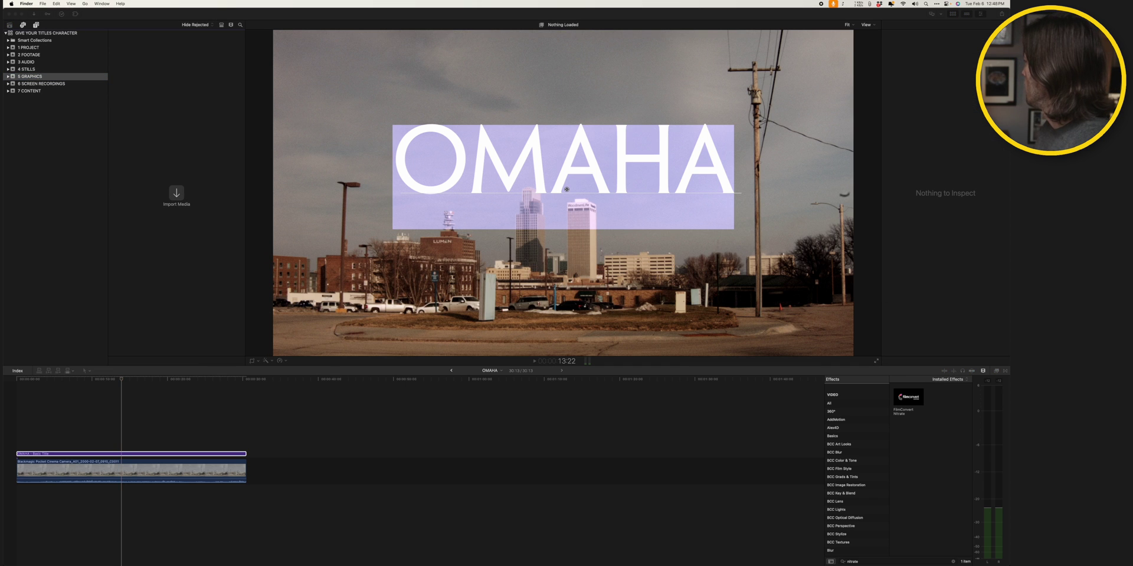
pyautogui.moveTo(710, 21); pyautogui.dragTo(190, 85)
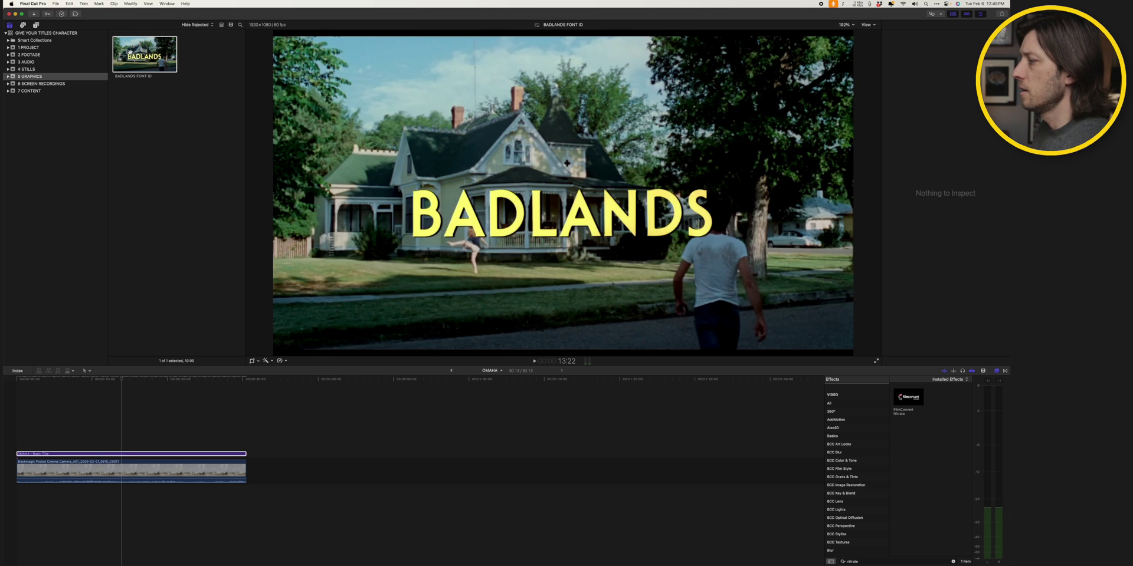
pyautogui.moveTo(77, 381); pyautogui.dragTo(13, 386)
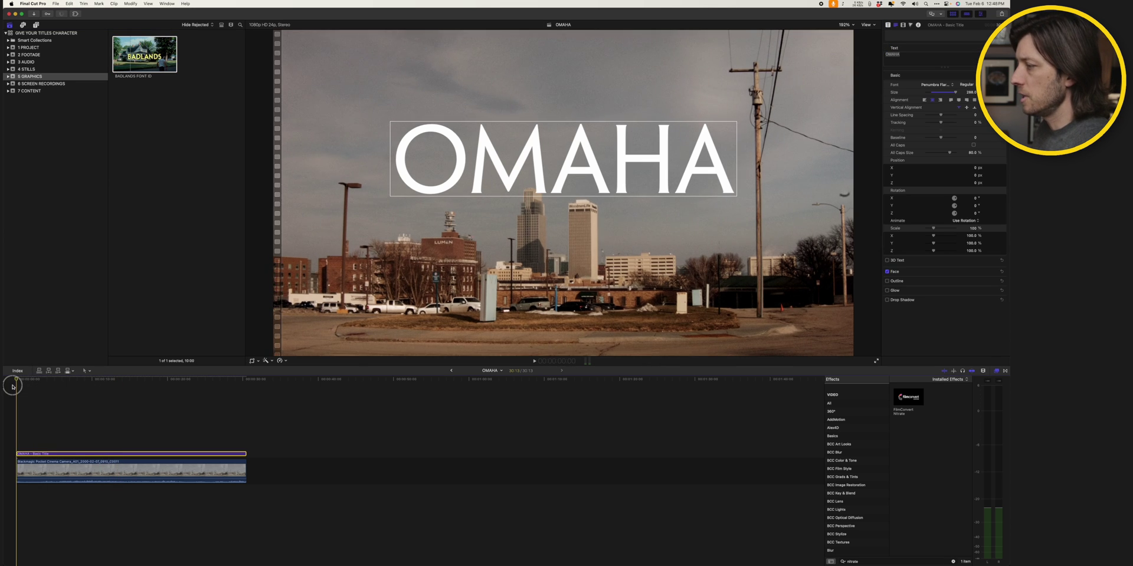
pyautogui.press('q')
pyautogui.moveTo(33, 433); pyautogui.dragTo(244, 506)
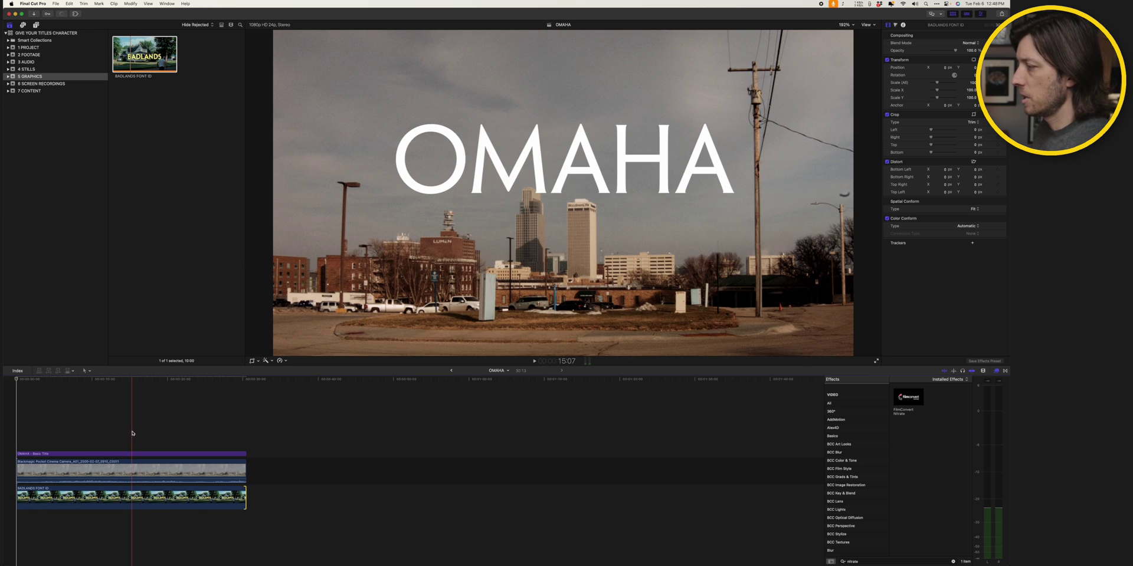
# - Fade the skyline, then shrink and reposition OMAHA to match the BADLANDS lettering at Y -138.4
pyautogui.click(128, 470)
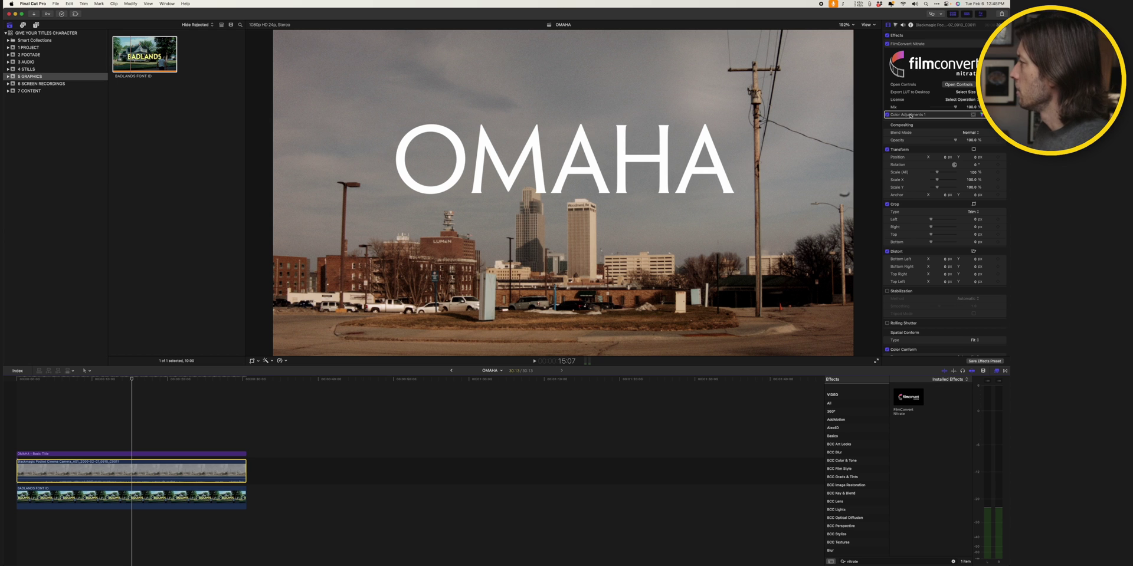
pyautogui.moveTo(955, 141); pyautogui.dragTo(947, 142)
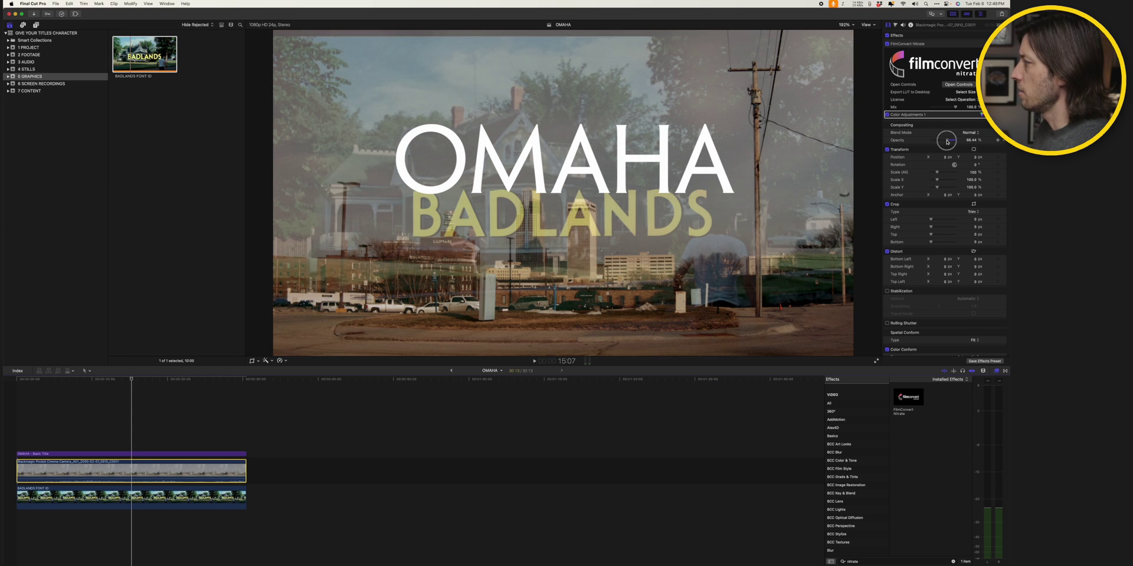
pyautogui.click(513, 193)
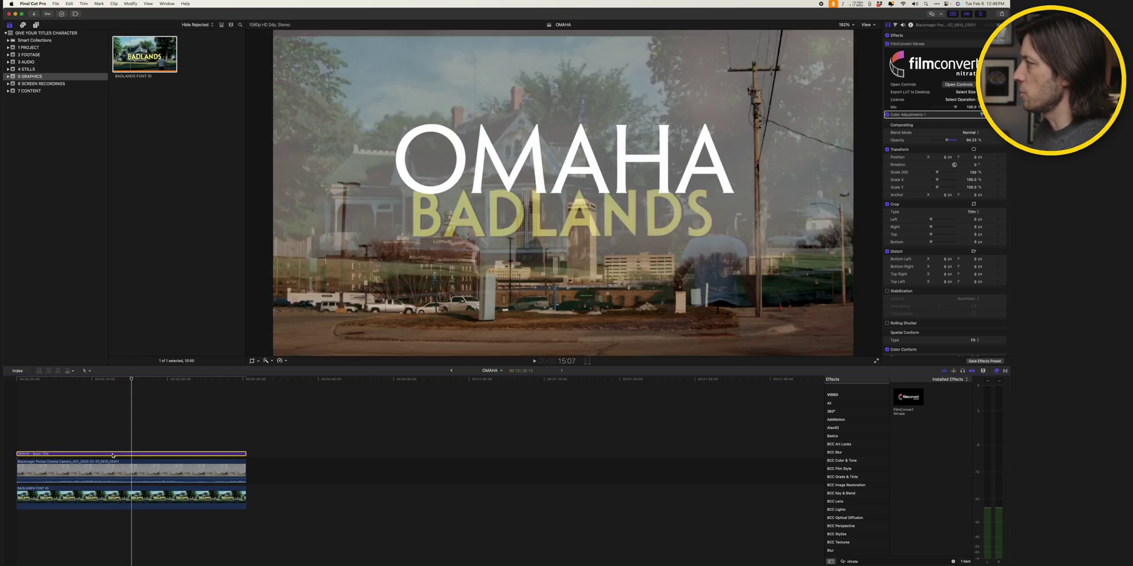
pyautogui.moveTo(513, 194); pyautogui.dragTo(516, 224)
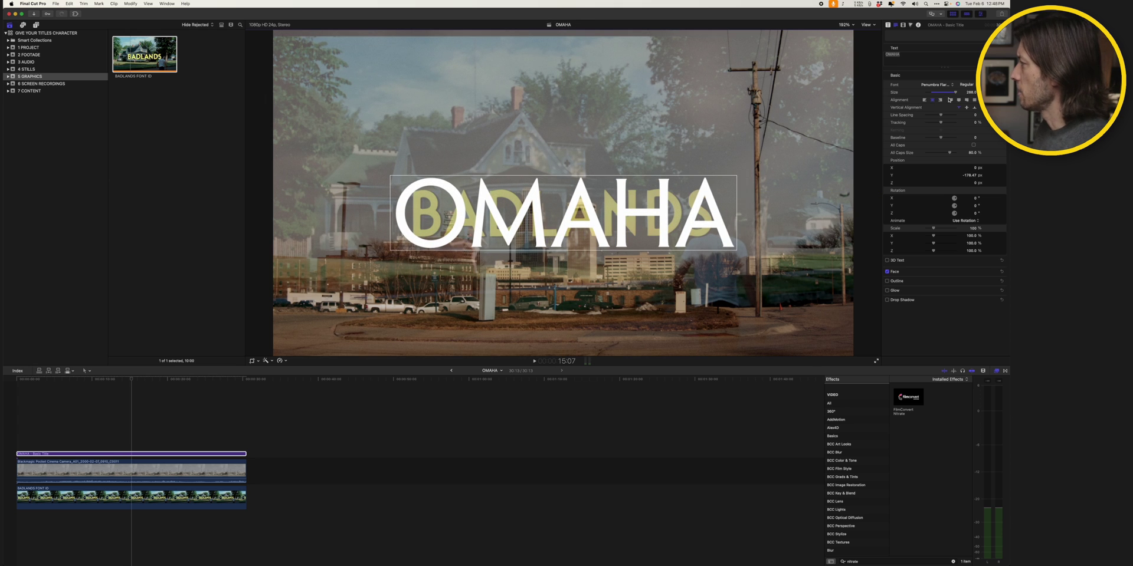
pyautogui.moveTo(956, 94); pyautogui.dragTo(948, 96)
pyautogui.moveTo(569, 236); pyautogui.dragTo(569, 228)
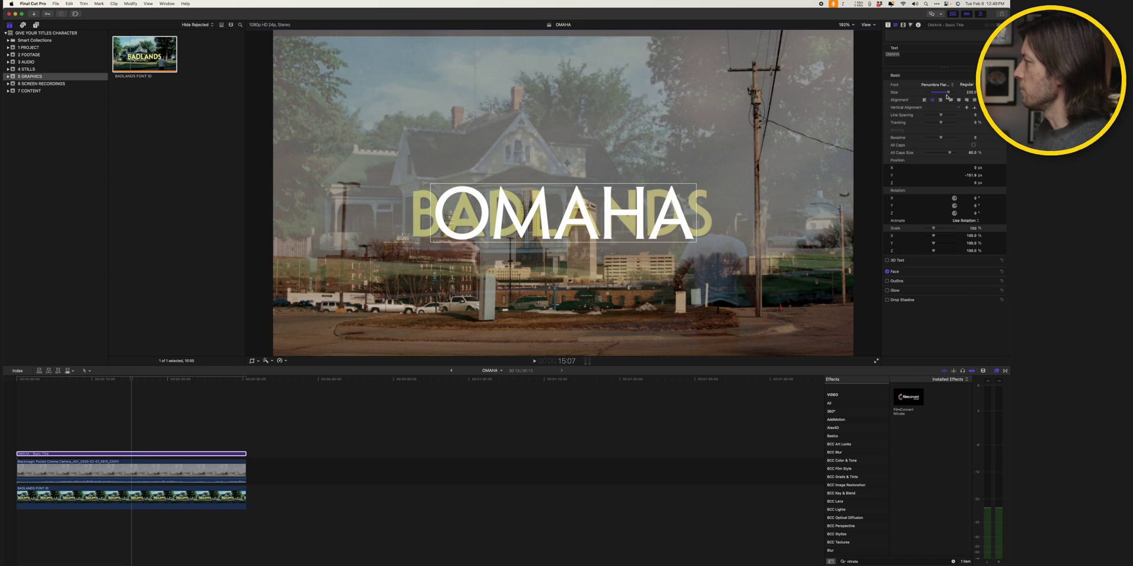
pyautogui.moveTo(949, 93); pyautogui.dragTo(946, 94)
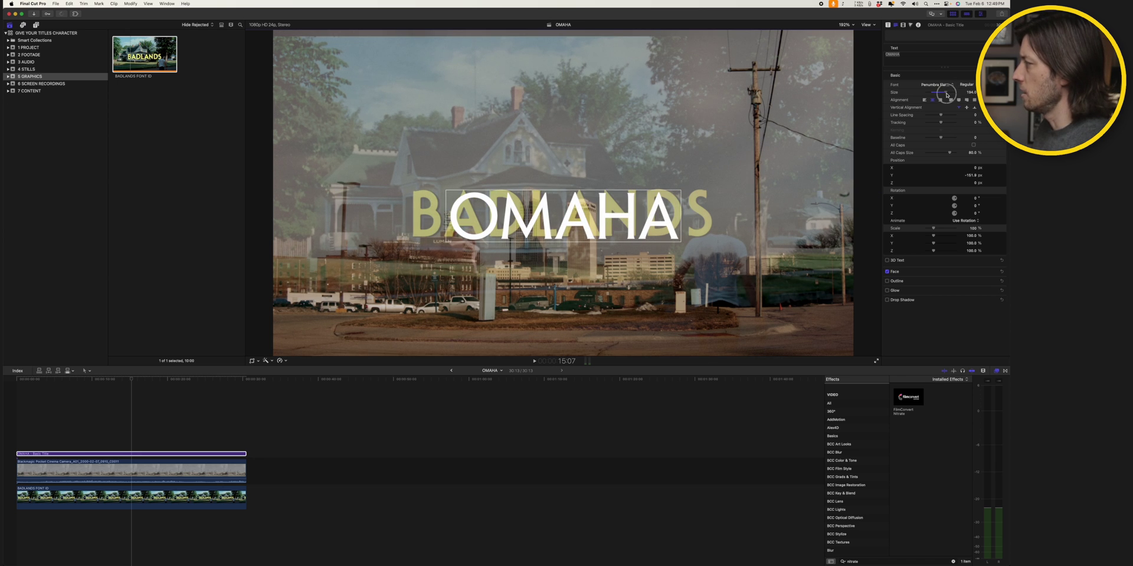
pyautogui.moveTo(614, 228); pyautogui.dragTo(611, 220)
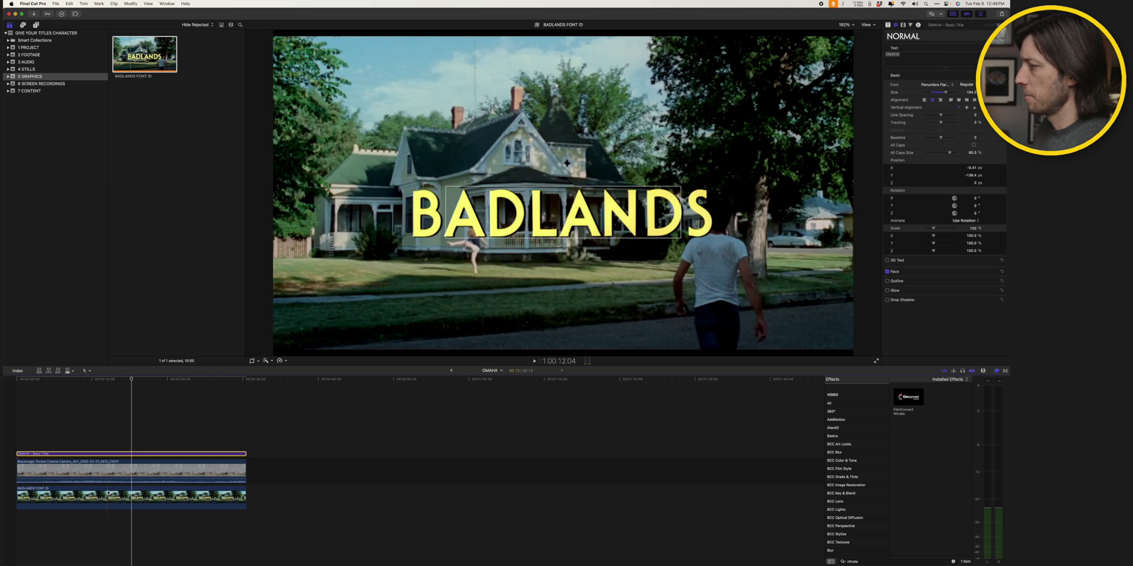
# - Restore the skyline's full opacity and move the Badlands clip after the skyline shot
pyautogui.click(115, 473)
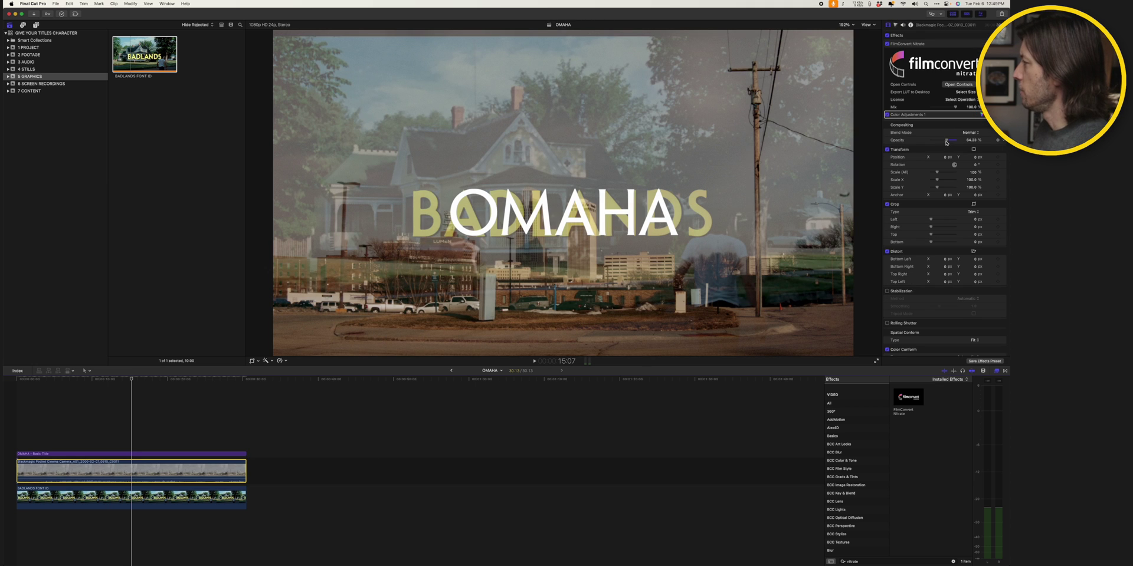
pyautogui.moveTo(946, 142); pyautogui.dragTo(958, 141)
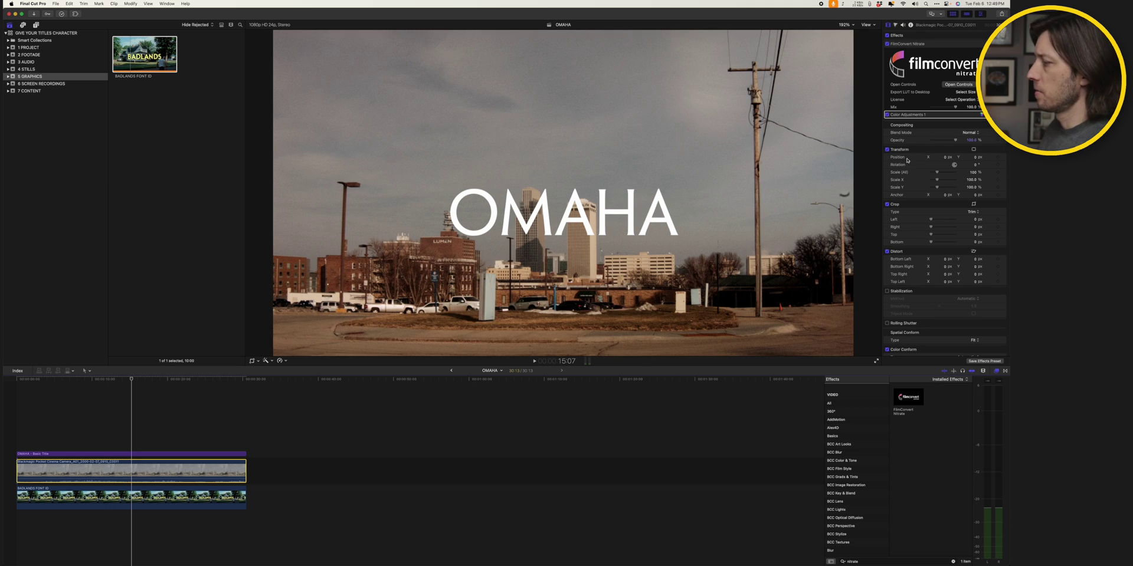
pyautogui.click(190, 502)
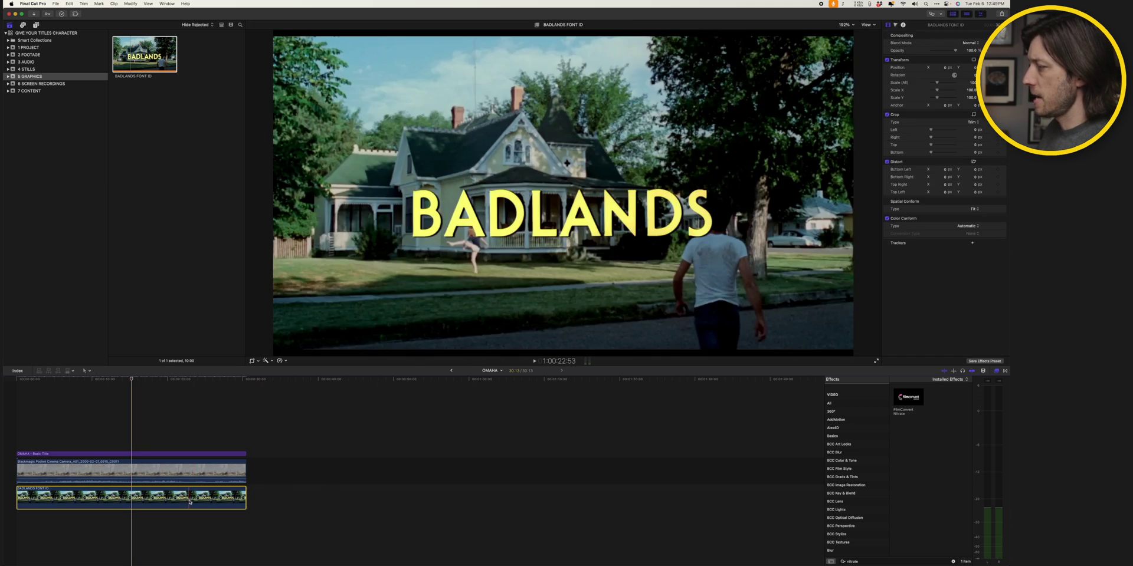
pyautogui.moveTo(189, 502); pyautogui.dragTo(334, 464)
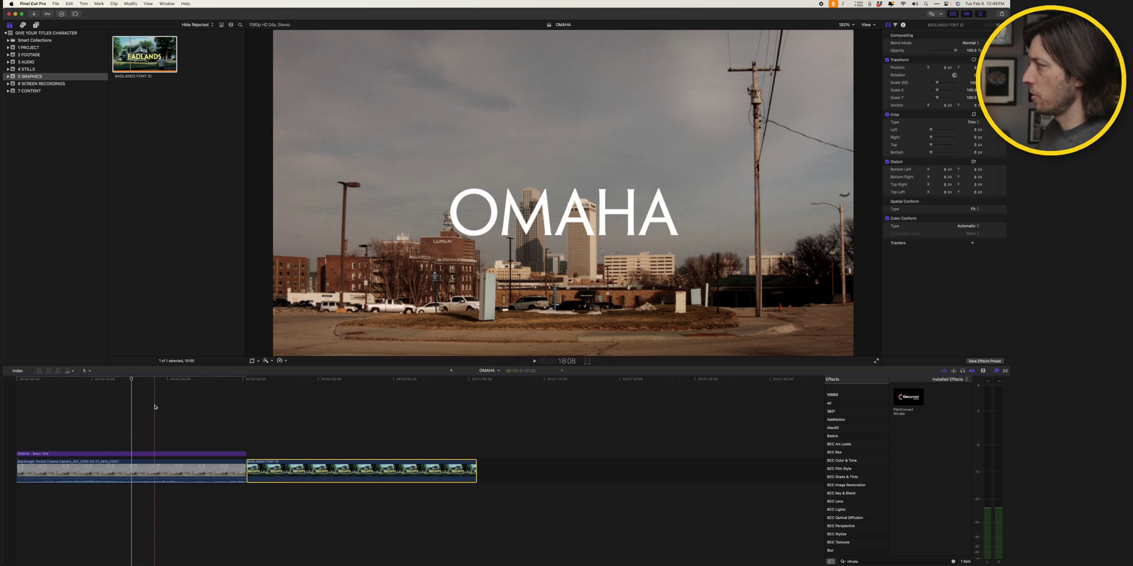
pyautogui.click(155, 472)
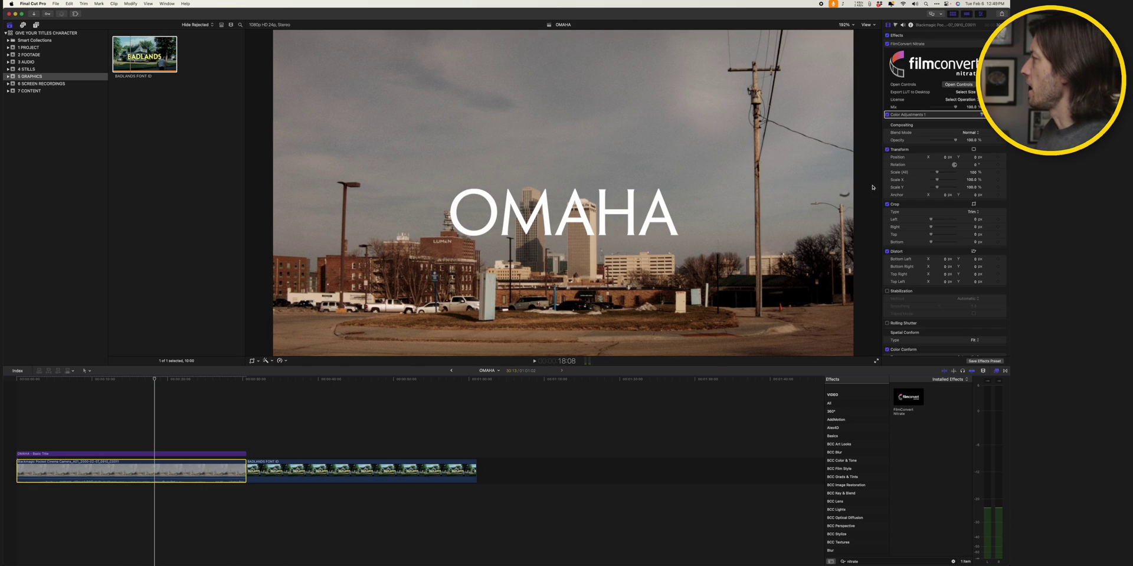
# - Sample the BADLANDS lettering's yellow into a Colors swatch and move OMAHA back to the timeline start
pyautogui.click(896, 25)
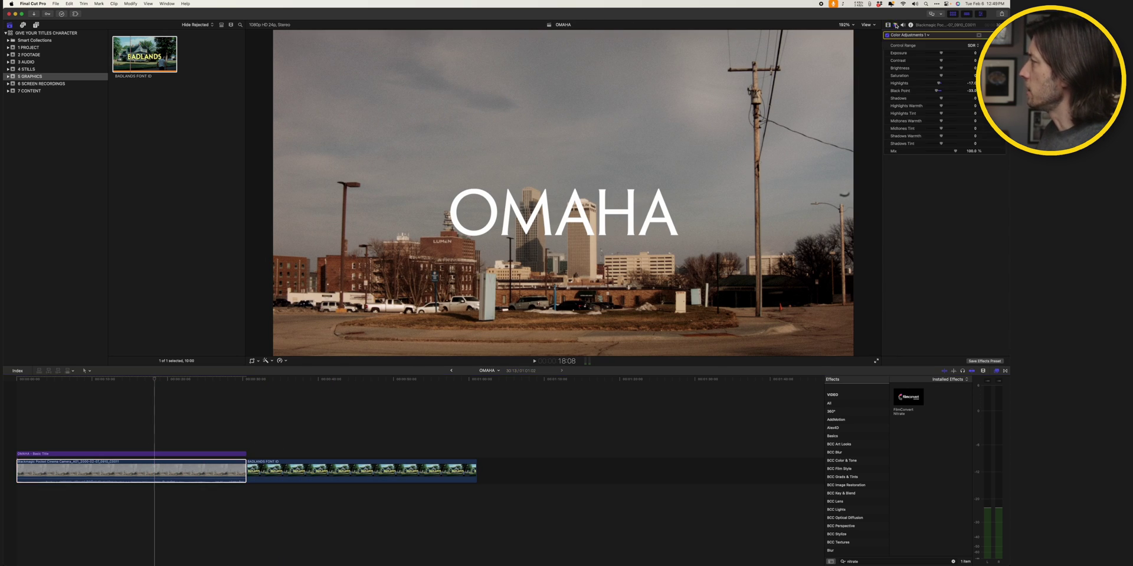
pyautogui.click(888, 26)
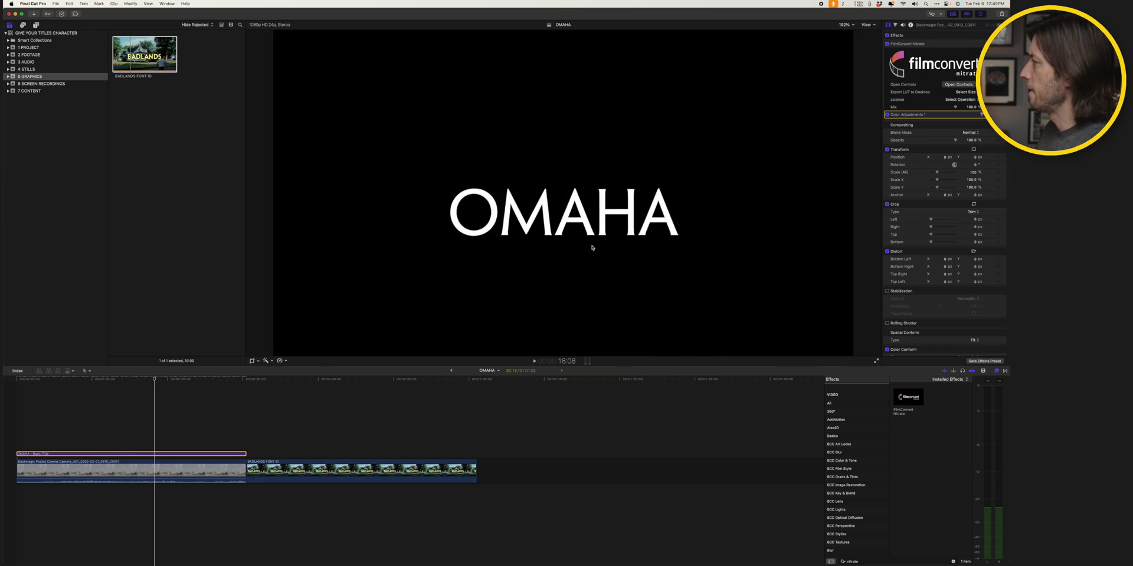
pyautogui.click(591, 244)
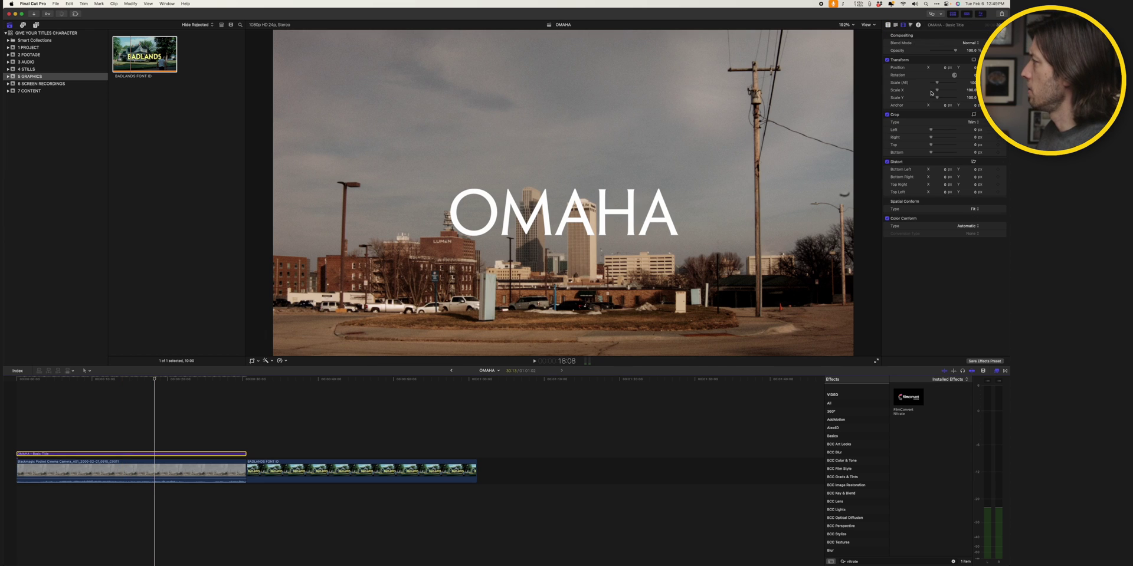
pyautogui.click(888, 25)
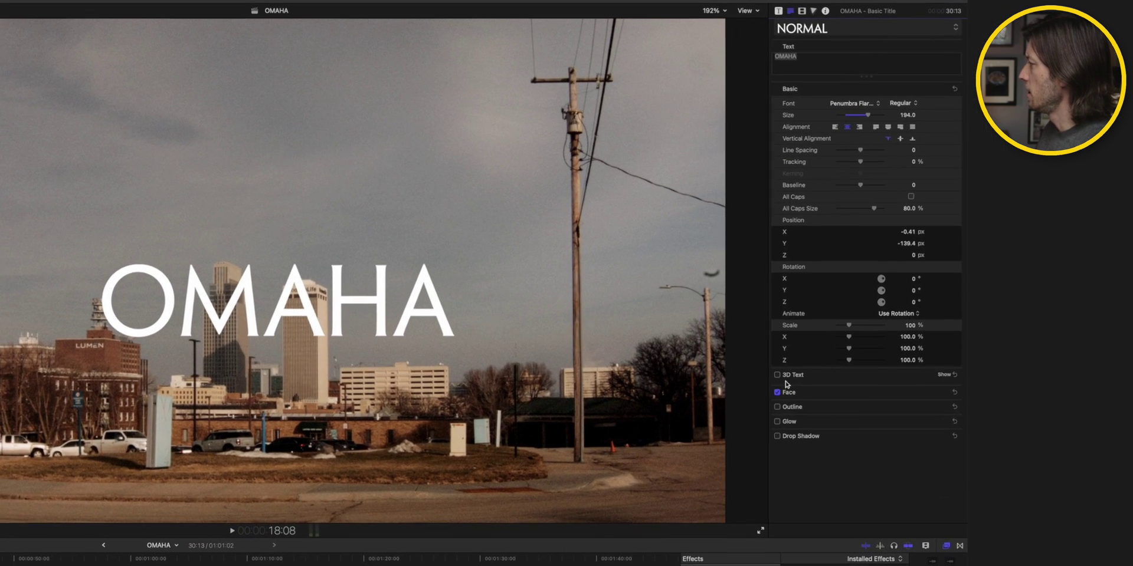
pyautogui.click(942, 395)
pyautogui.click(905, 419)
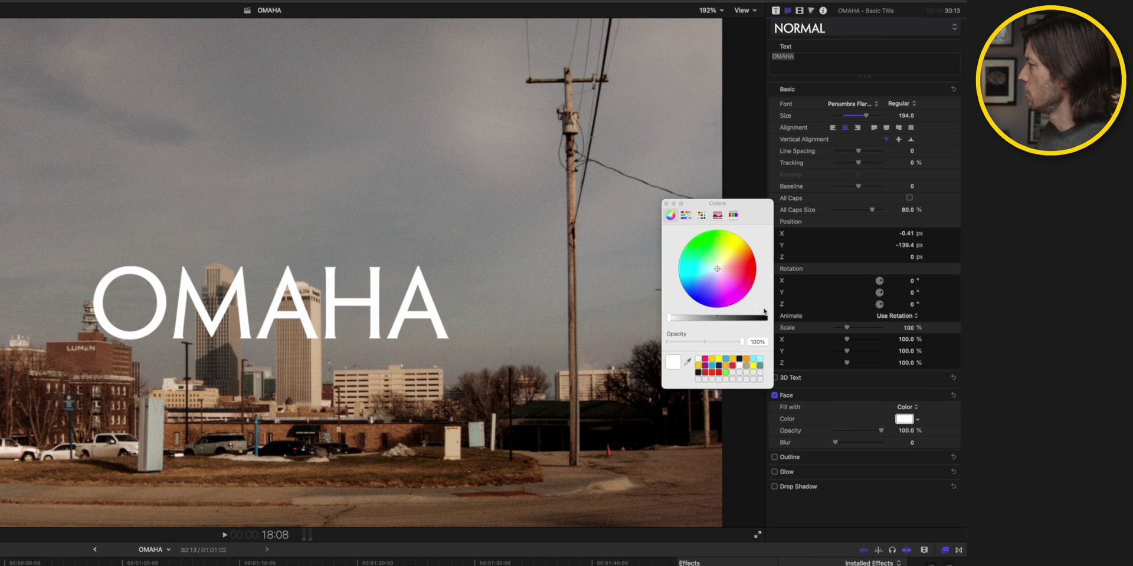
pyautogui.click(688, 362)
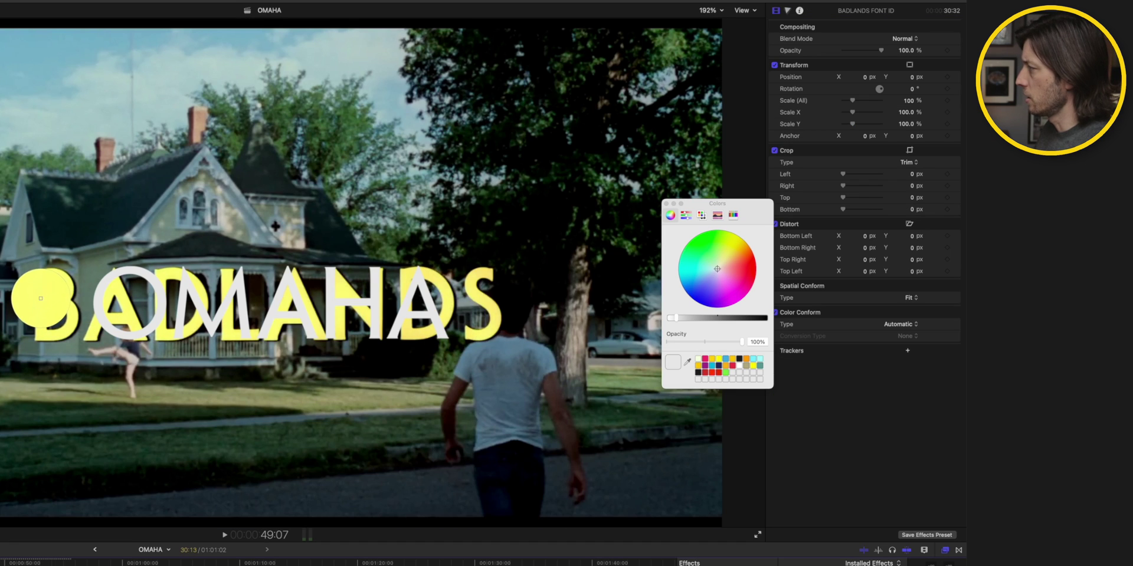
pyautogui.click(45, 296)
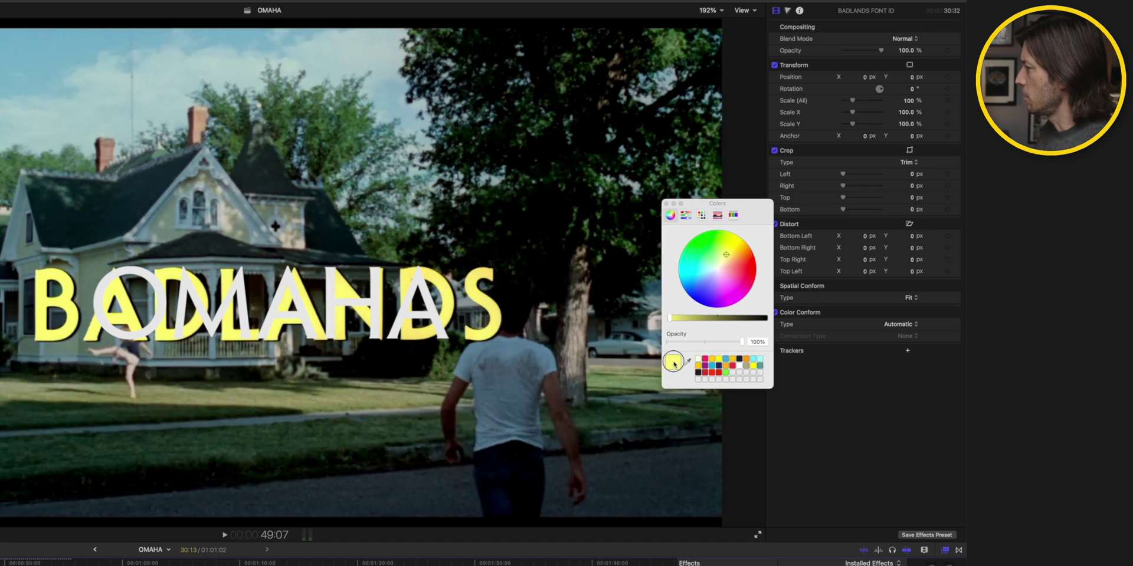
pyautogui.moveTo(674, 364); pyautogui.dragTo(701, 382)
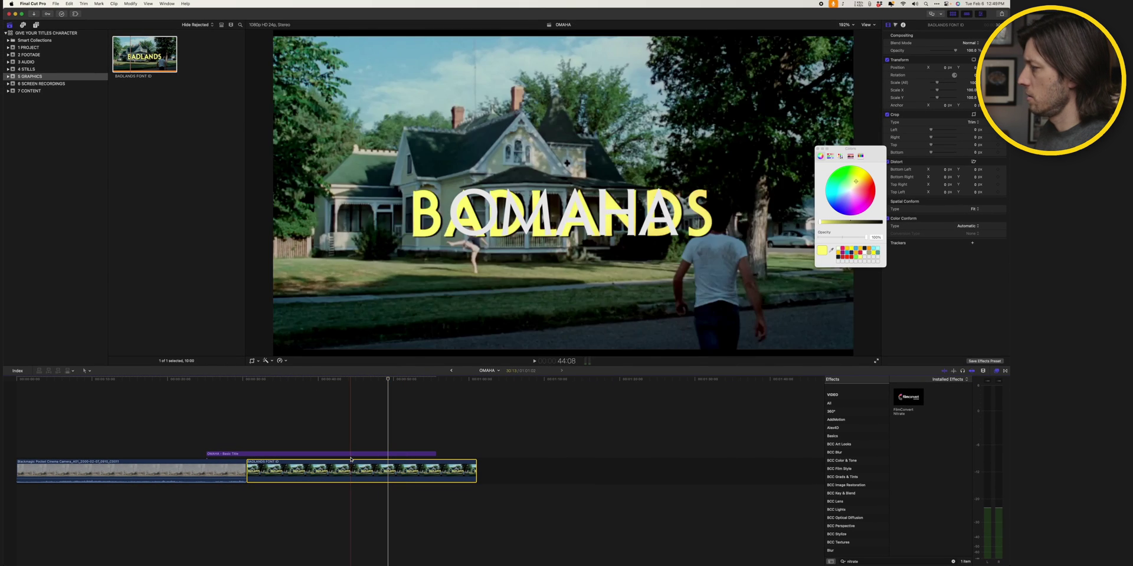
pyautogui.moveTo(345, 454); pyautogui.dragTo(155, 453)
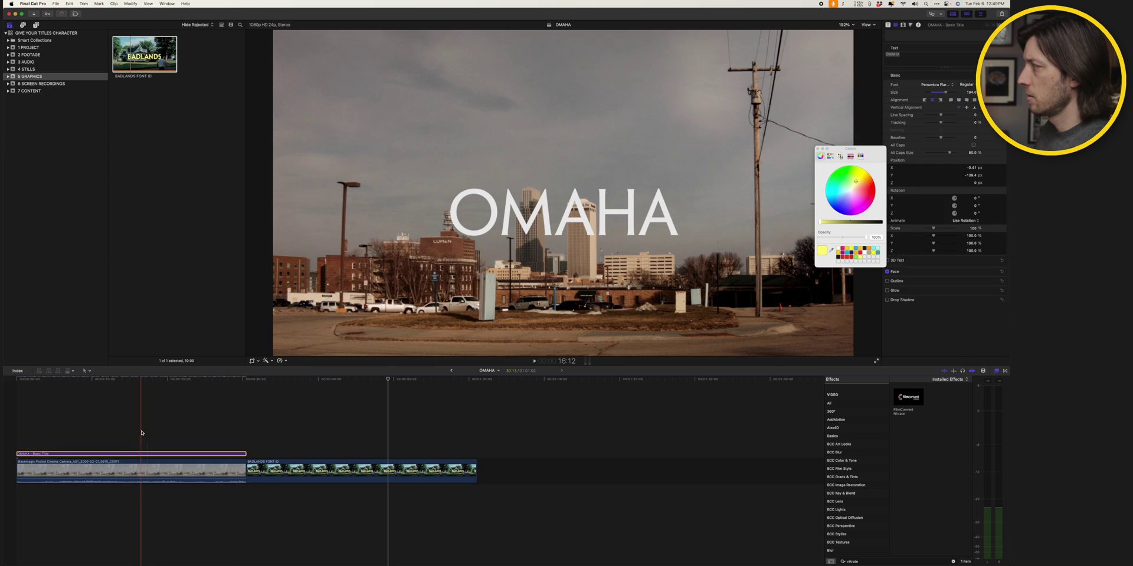
# - Colour the OMAHA face with the saved BADLANDS yellow swatch and drag the title higher into the sky
pyautogui.click(141, 454)
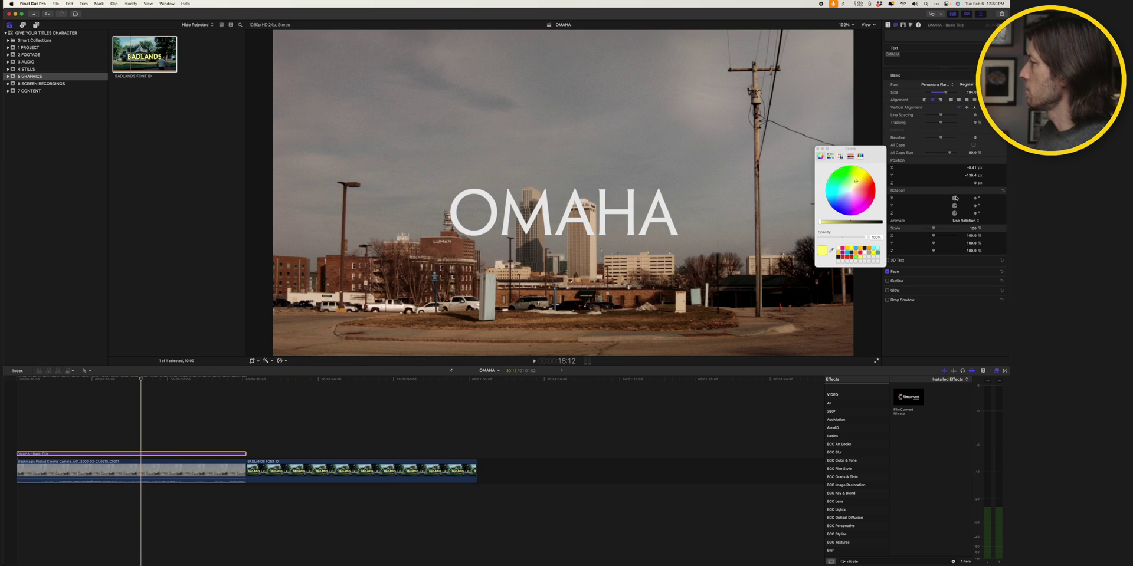
pyautogui.click(994, 272)
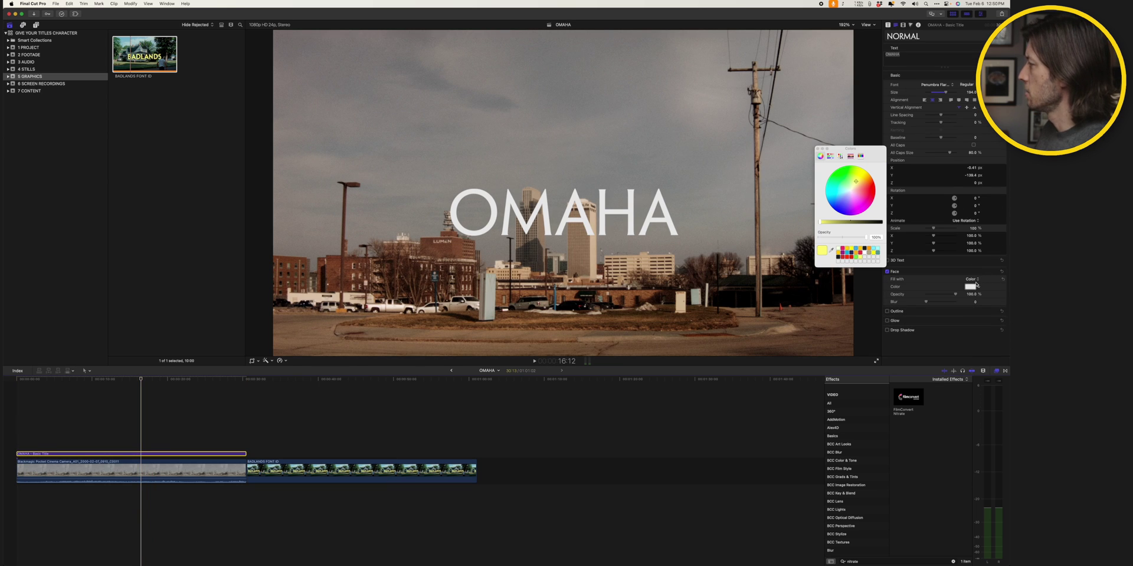
pyautogui.click(970, 287)
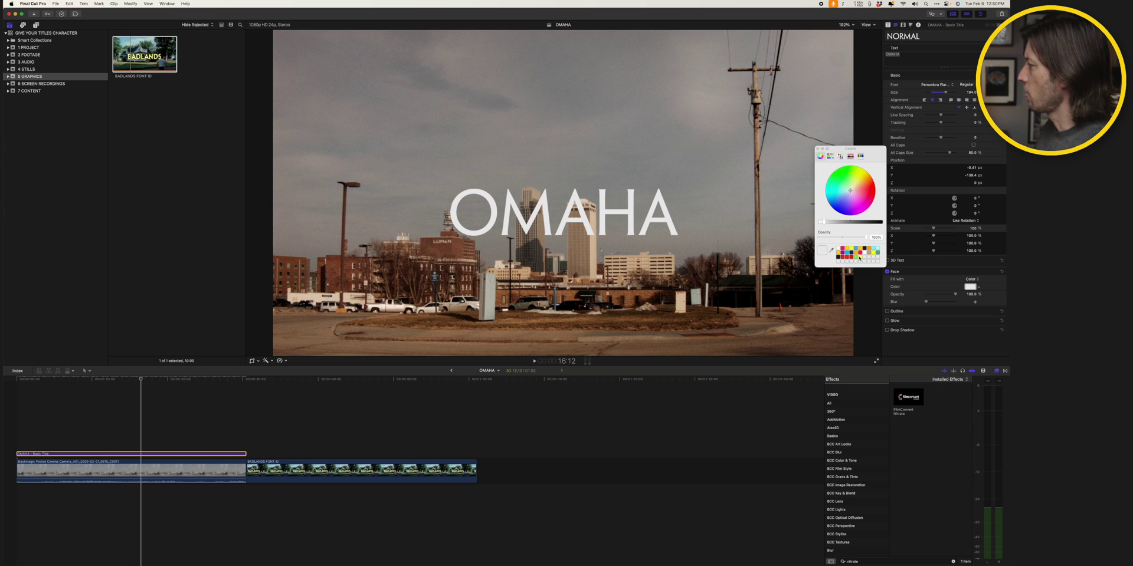
pyautogui.click(859, 258)
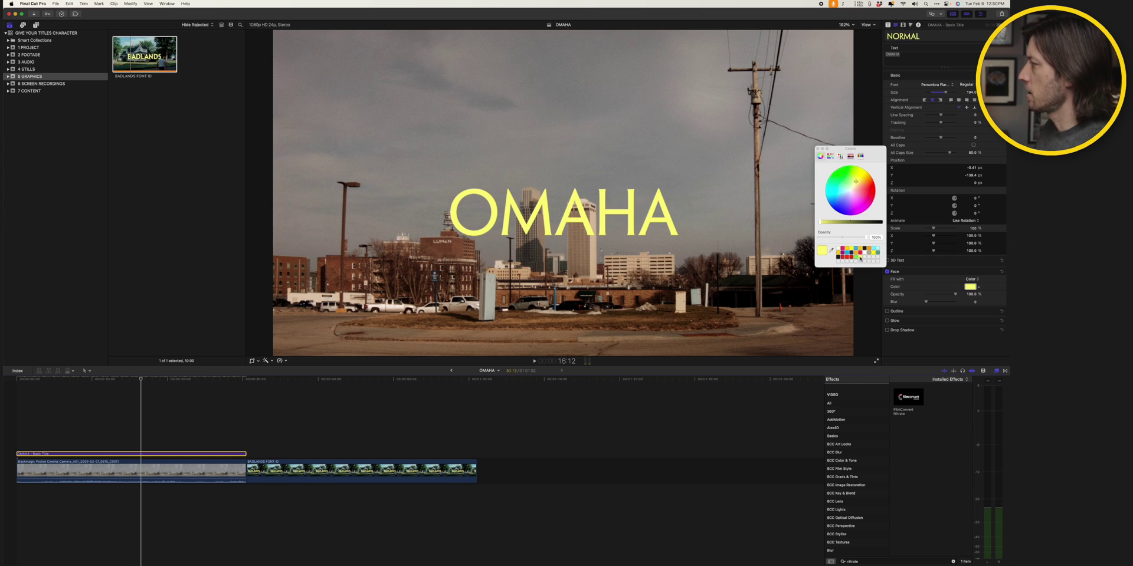
pyautogui.click(818, 149)
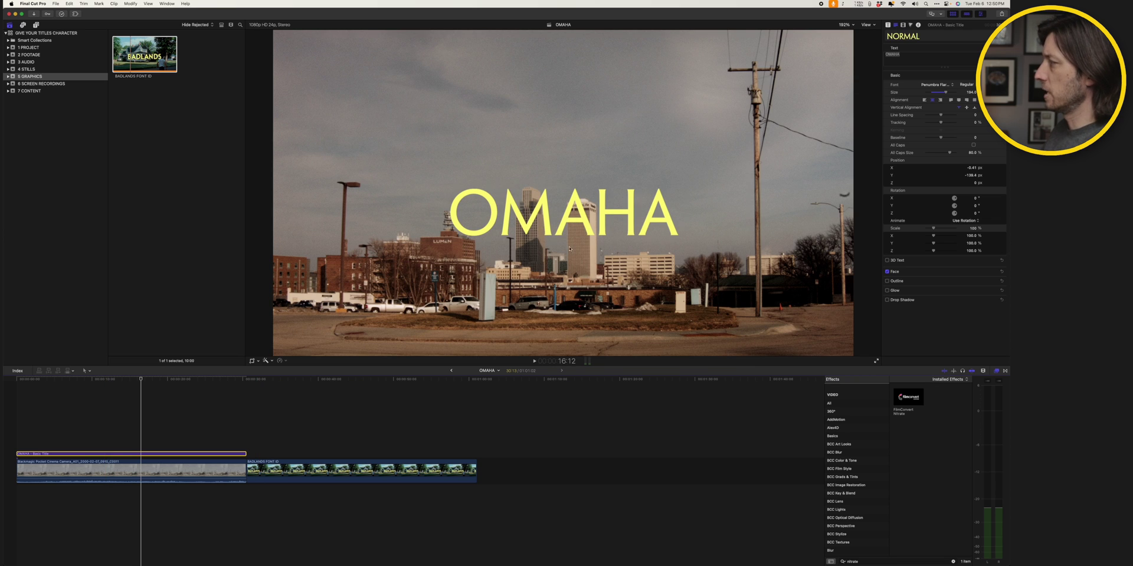
pyautogui.moveTo(565, 221); pyautogui.dragTo(544, 139)
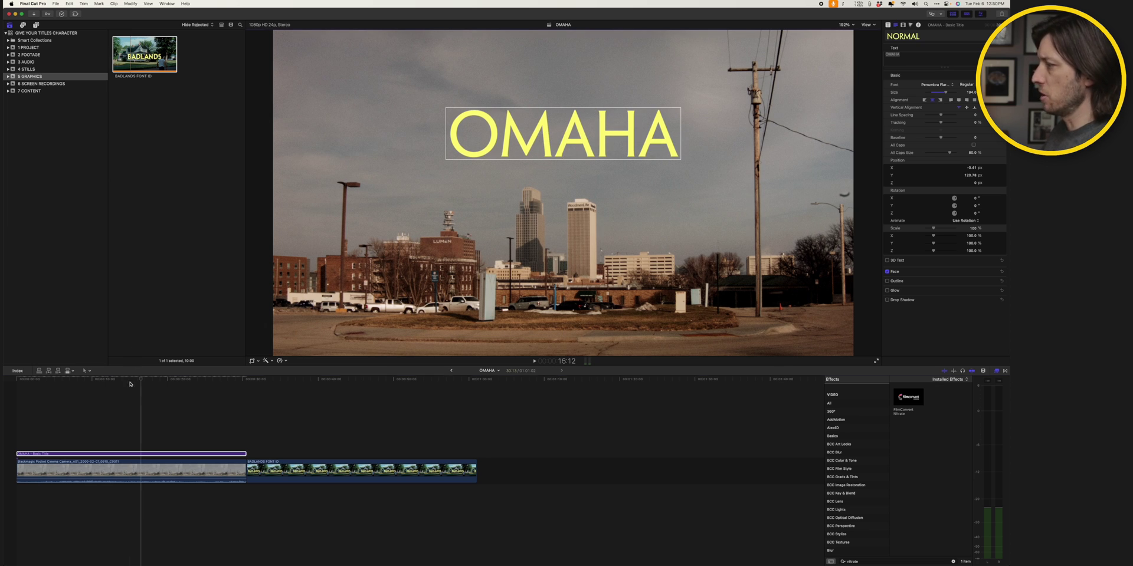
# - Add a 100% opaque drop shadow at distance 7 and about 322°, and widen tracking to 5.31%
pyautogui.click(118, 456)
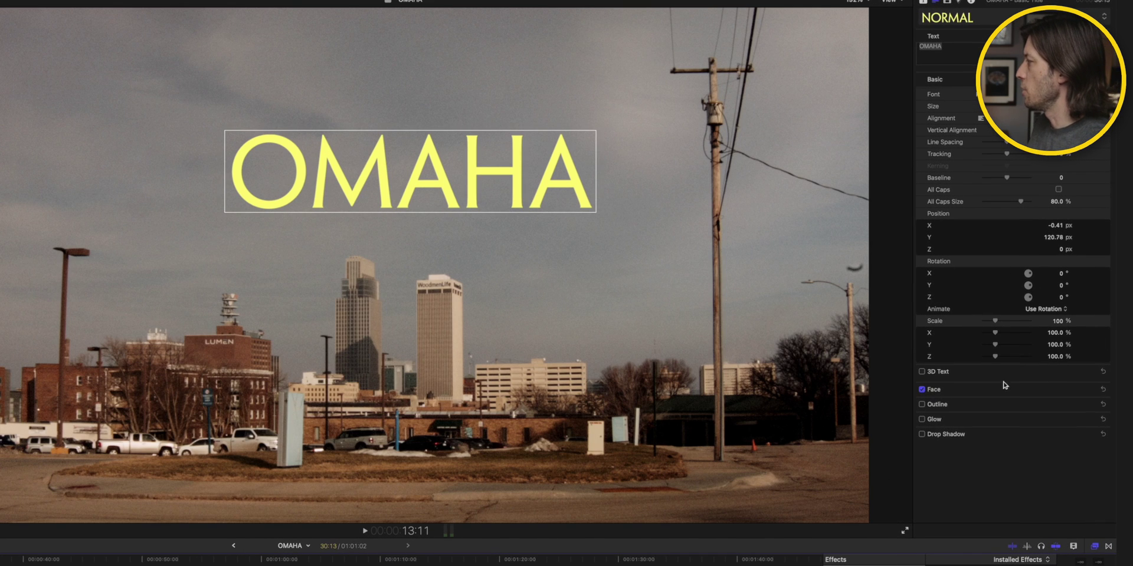
pyautogui.click(922, 434)
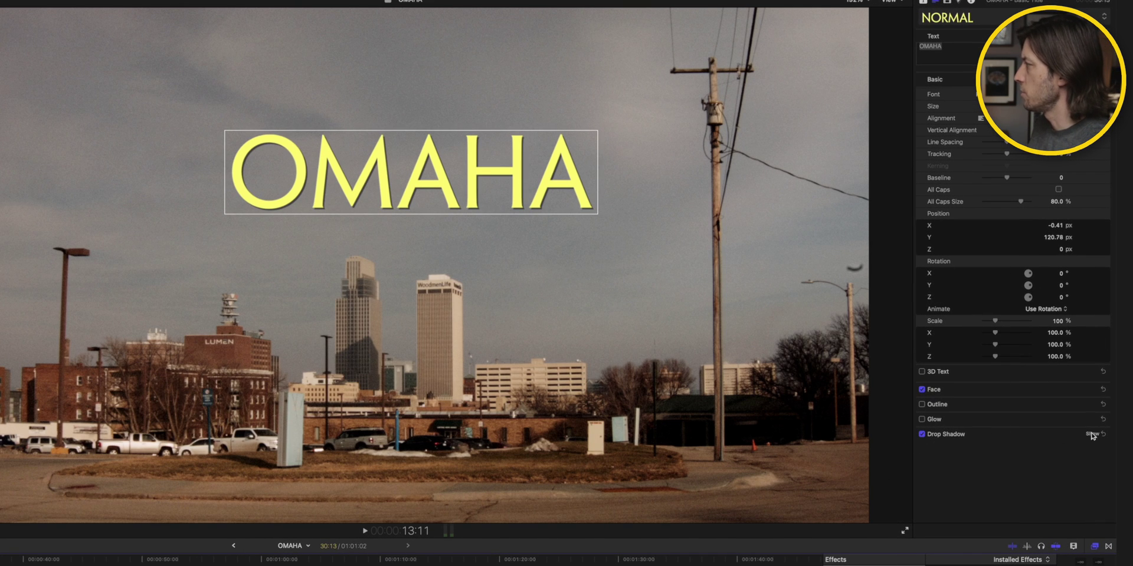
pyautogui.click(1091, 434)
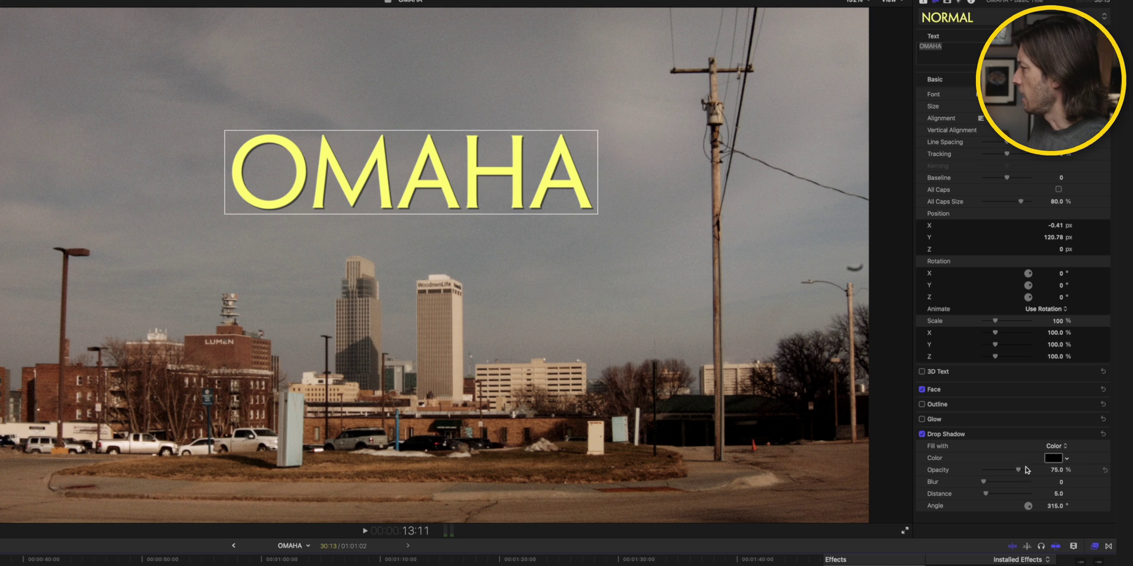
pyautogui.moveTo(1020, 471); pyautogui.dragTo(1056, 473)
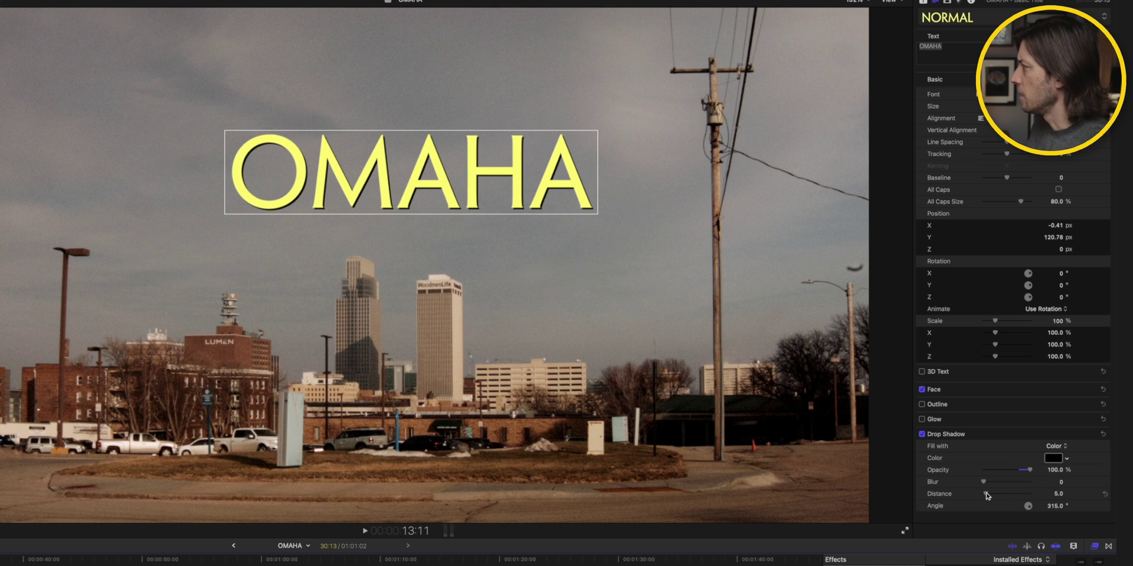
pyautogui.moveTo(986, 495); pyautogui.dragTo(988, 495)
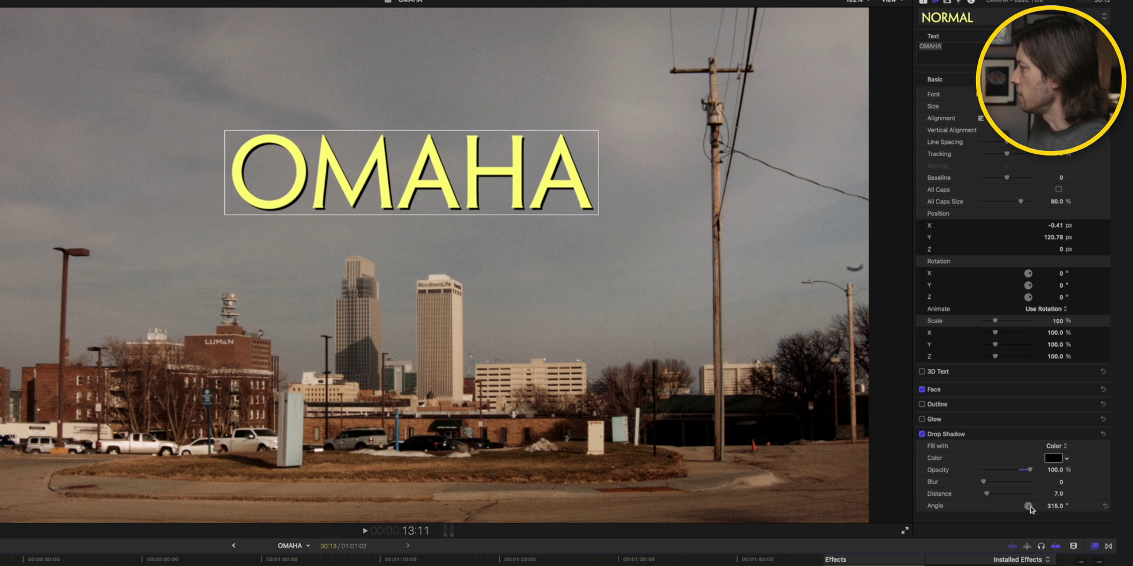
pyautogui.moveTo(1029, 507); pyautogui.dragTo(1030, 508)
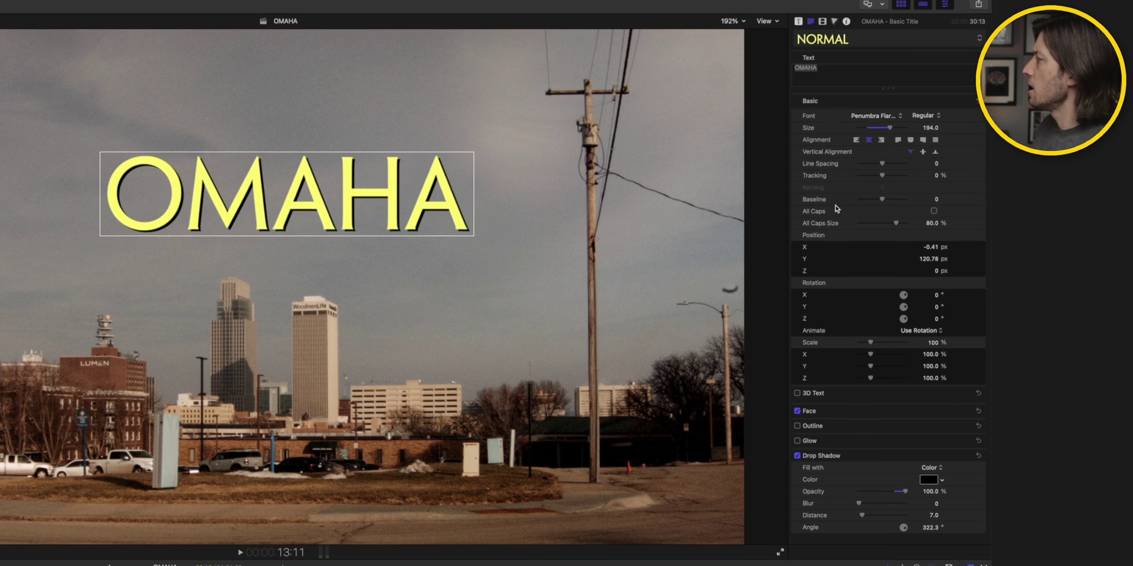
pyautogui.moveTo(875, 180); pyautogui.dragTo(880, 181)
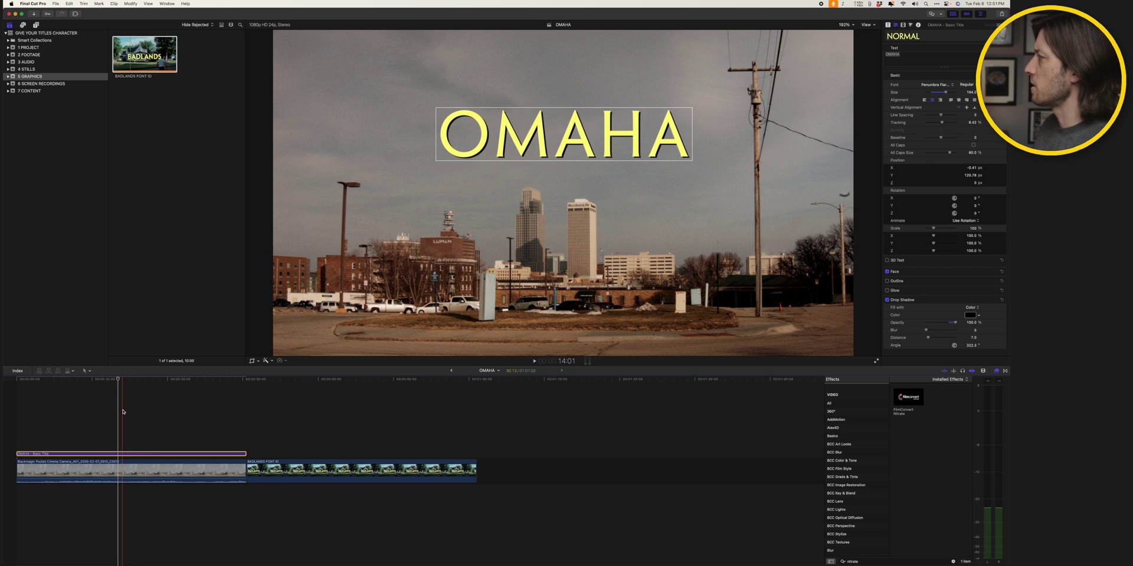
pyautogui.click(122, 411)
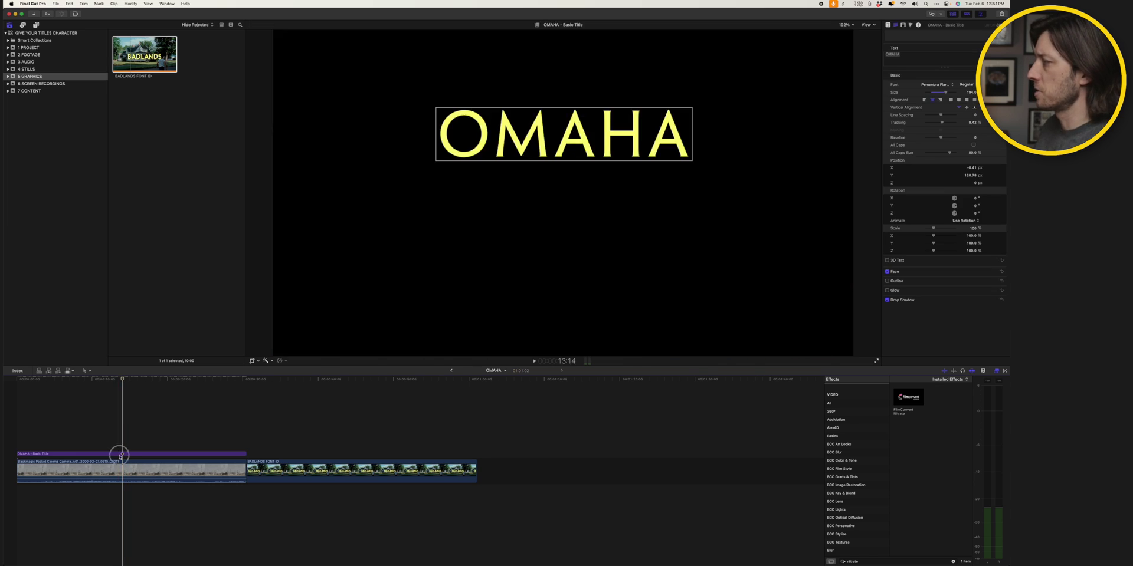
# - Centre OMAHA horizontally, compare against the Badlands shot, and expand the title's Drop Shadow settings
pyautogui.moveTo(571, 136); pyautogui.dragTo(570, 134)
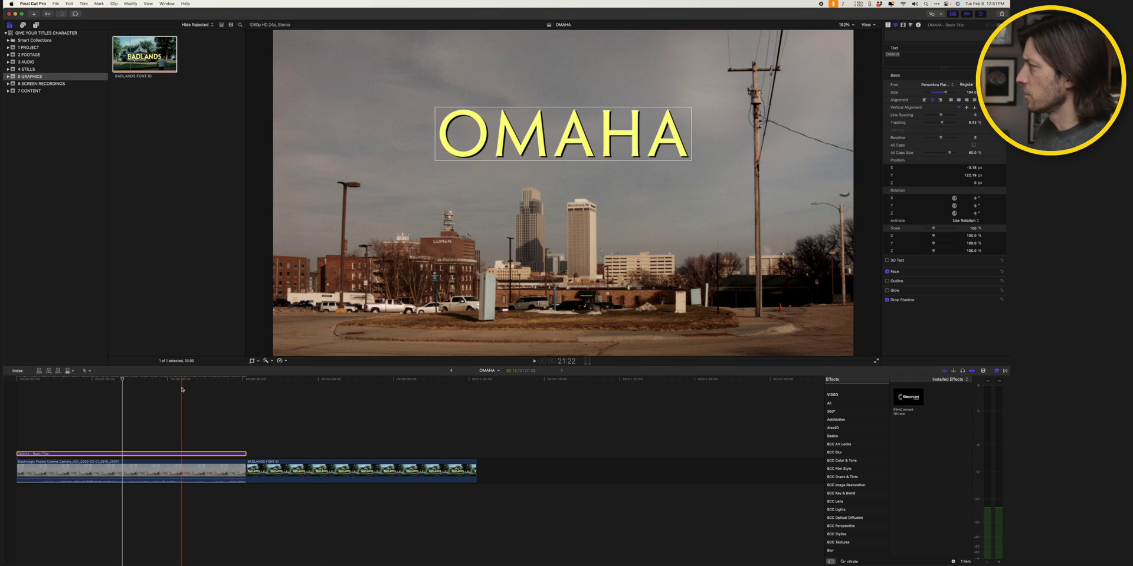
pyautogui.click(278, 389)
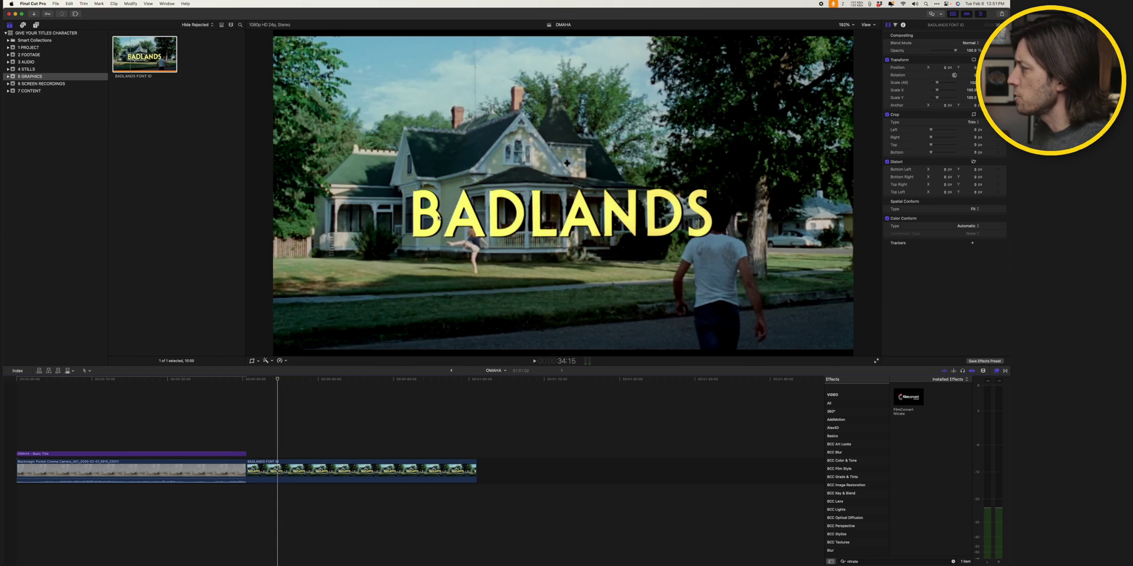
pyautogui.click(110, 415)
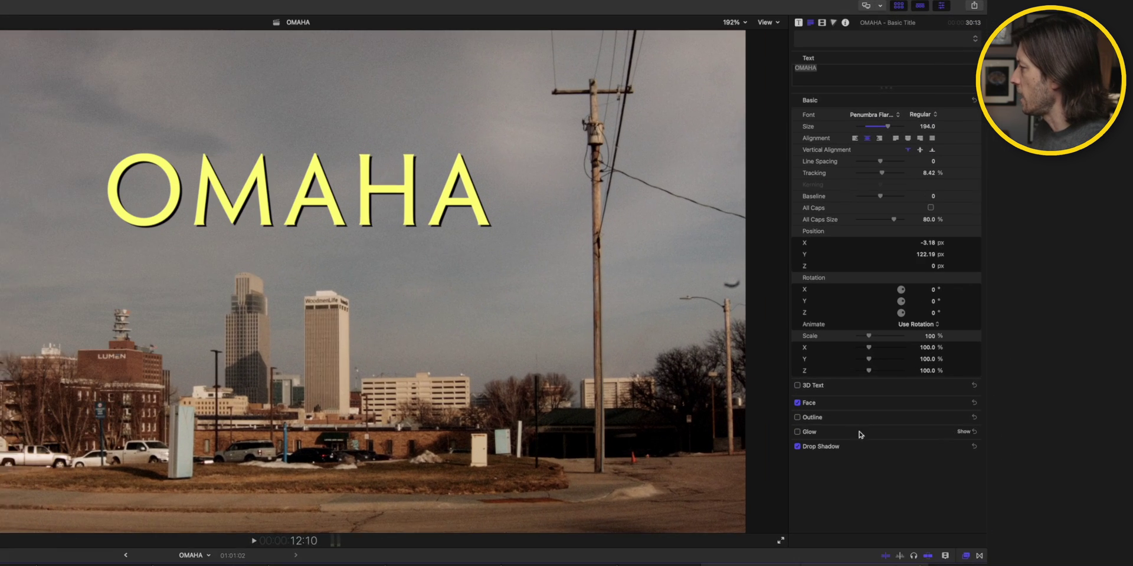
pyautogui.click(961, 457)
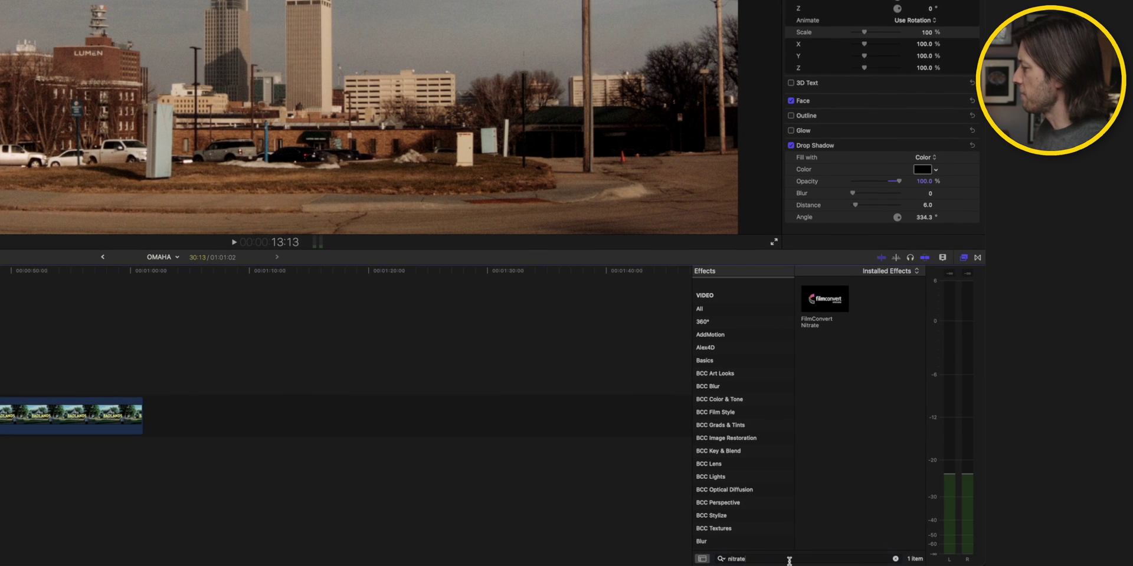
# - Apply a Gaussian blur to the OMAHA title and reduce its Amount to about 1
pyautogui.doubleClick(810, 560)
pyautogui.write('gauss')
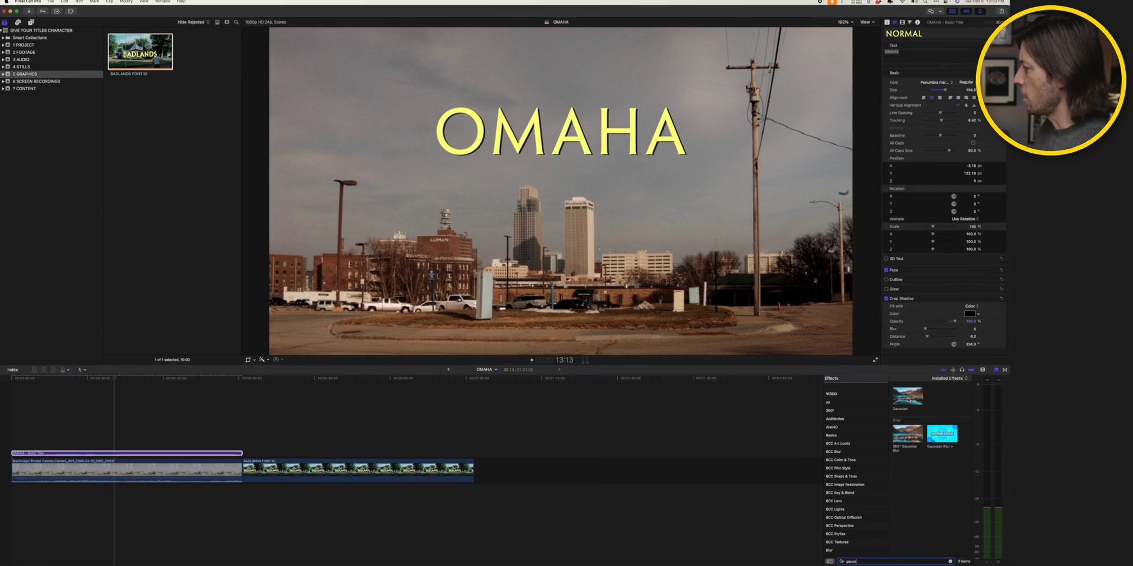
pyautogui.moveTo(844, 402); pyautogui.dragTo(185, 456)
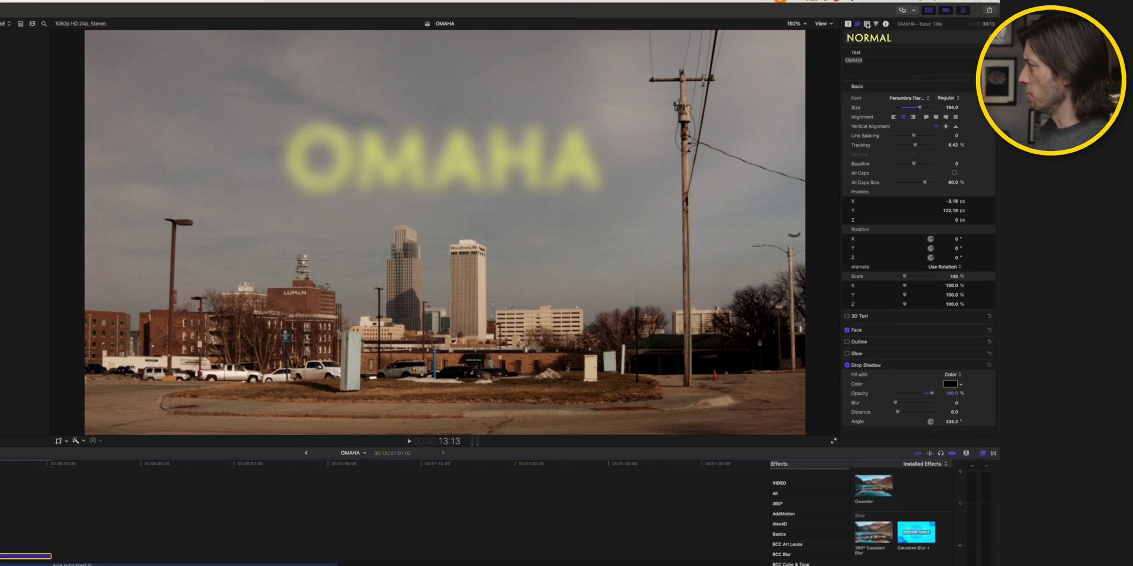
pyautogui.click(902, 25)
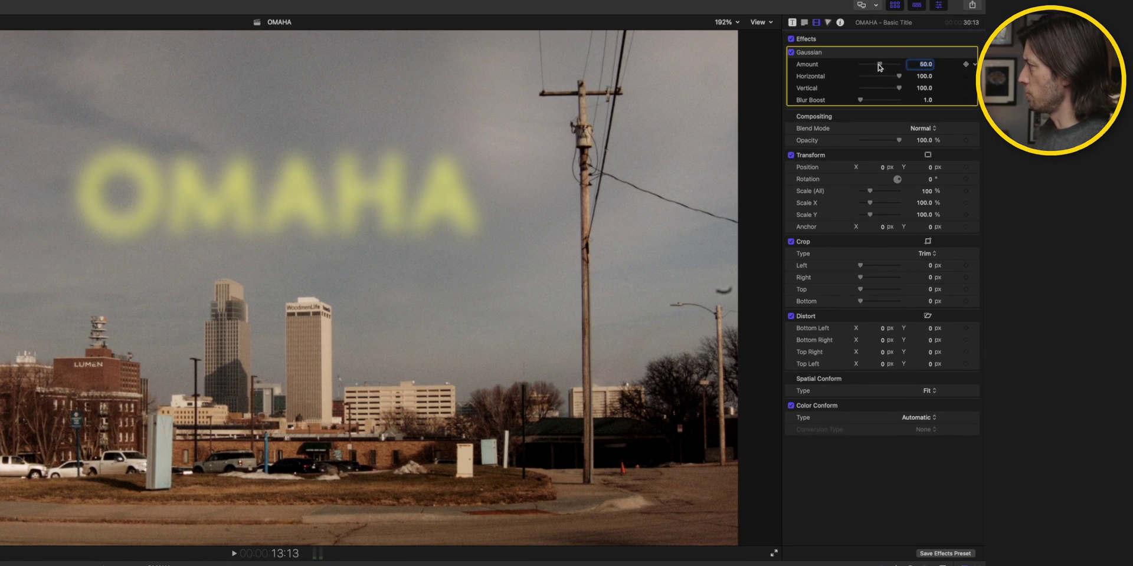
pyautogui.moveTo(879, 64); pyautogui.dragTo(867, 66)
pyautogui.moveTo(855, 66); pyautogui.dragTo(861, 67)
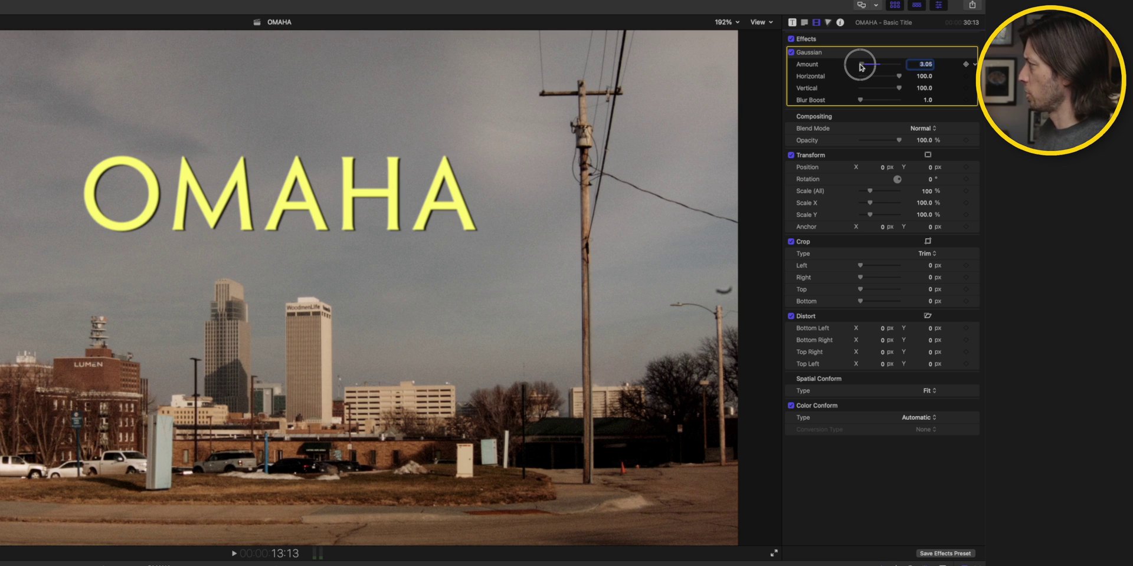
pyautogui.moveTo(861, 67); pyautogui.dragTo(861, 67)
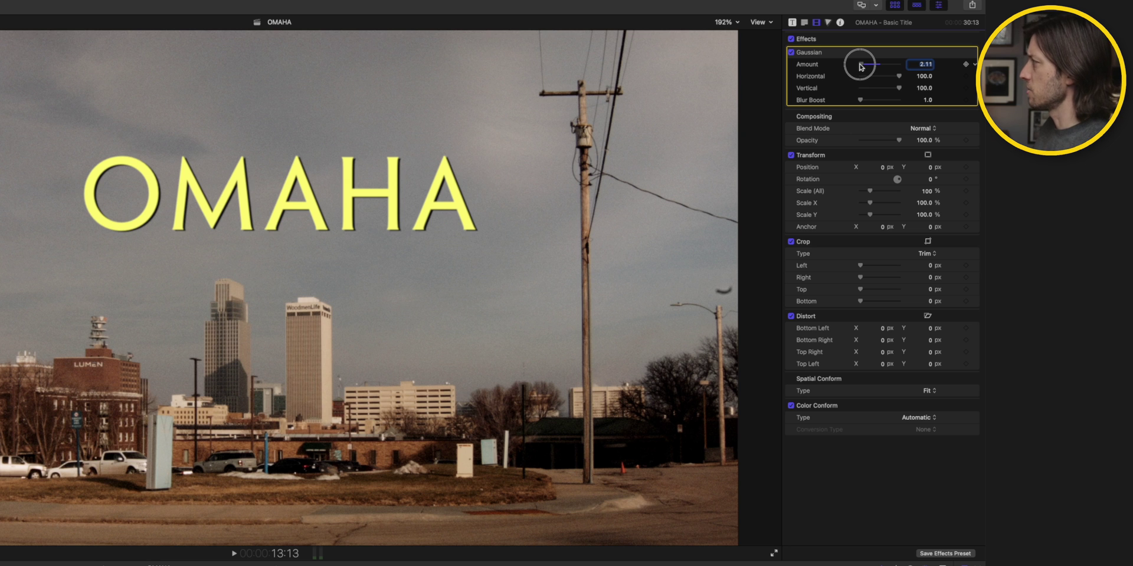
pyautogui.click(922, 65)
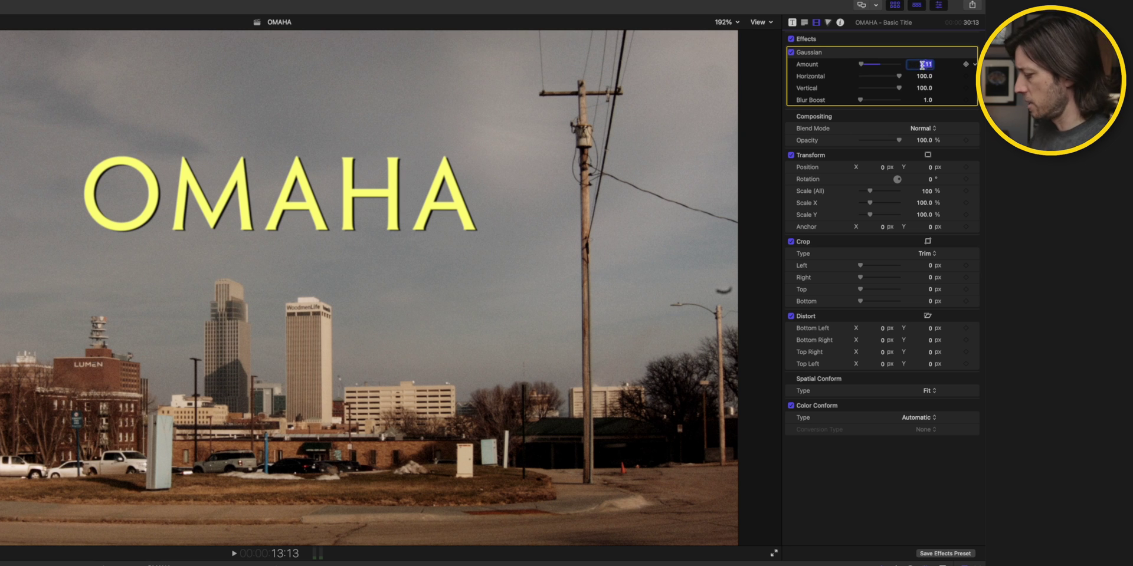
pyautogui.write('1')
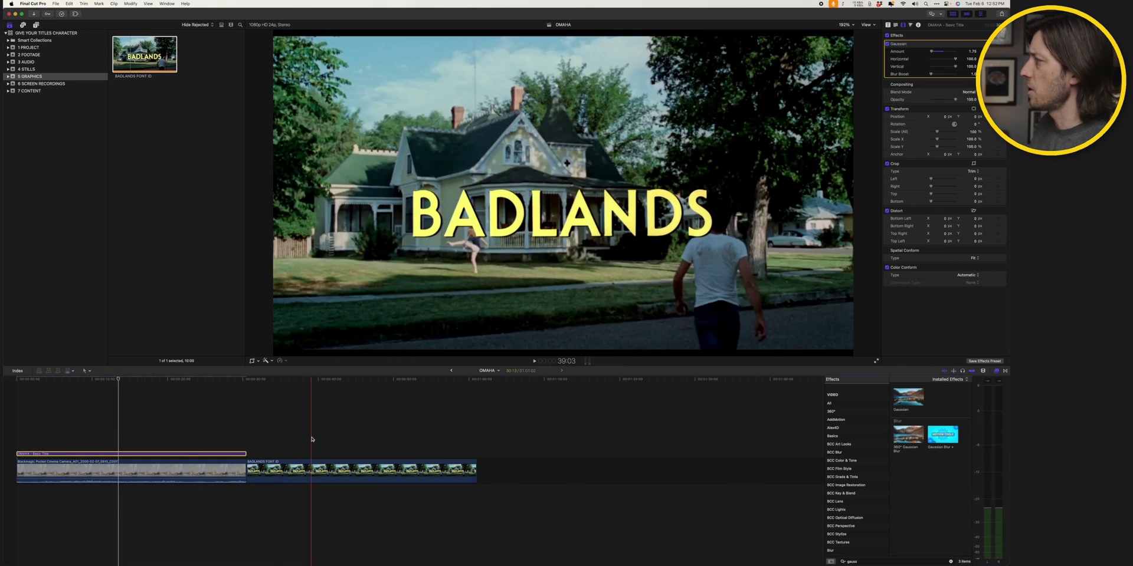
# - Change the OMAHA title's Penumbra Flare weight from Regular to Semibold
pyautogui.click(120, 452)
pyautogui.click(120, 452)
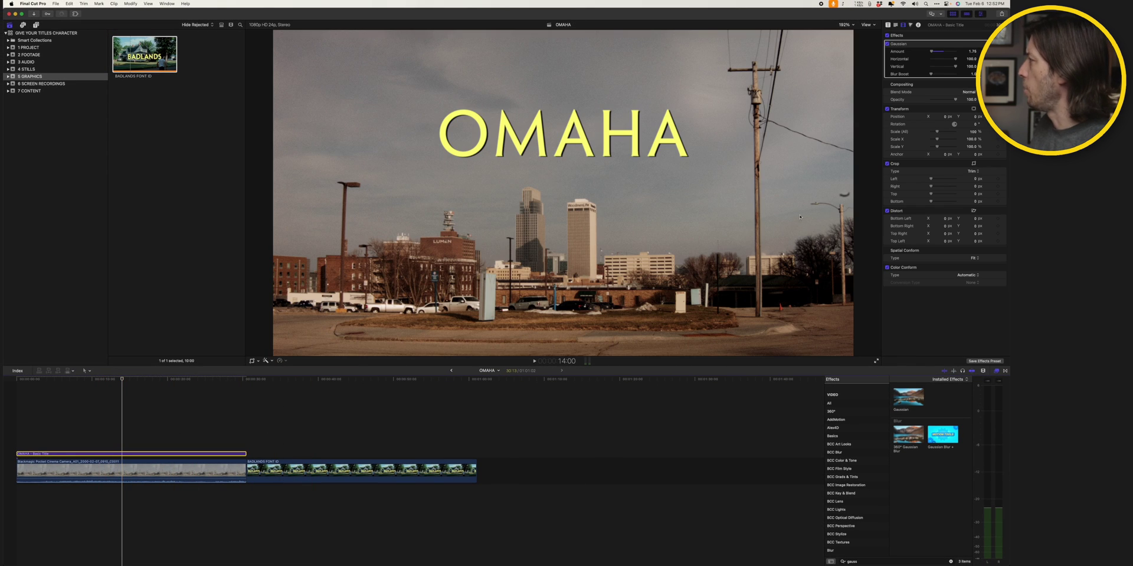
pyautogui.click(895, 25)
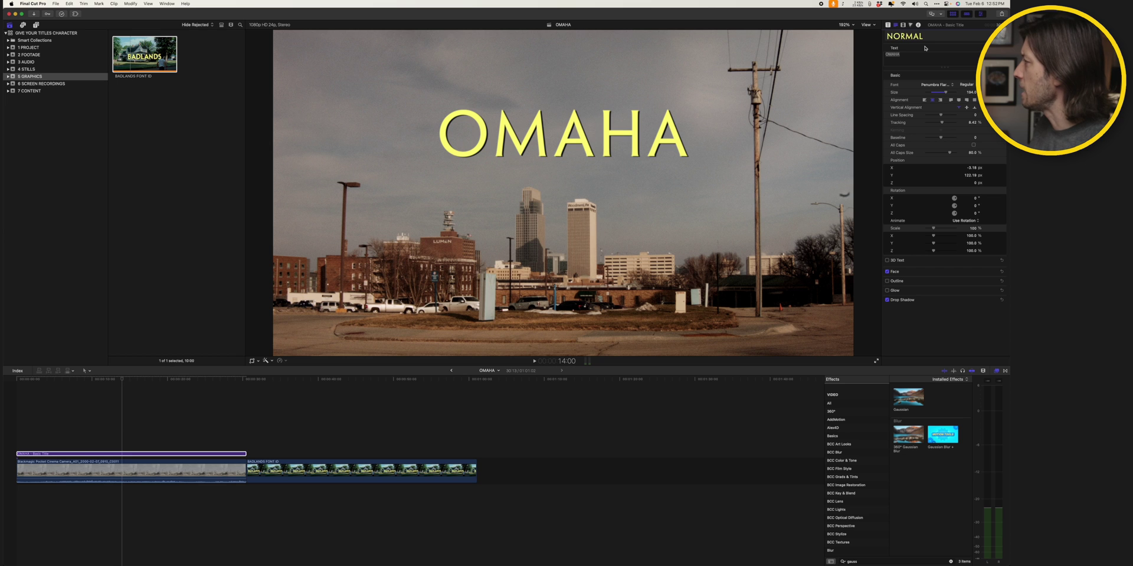
pyautogui.click(966, 85)
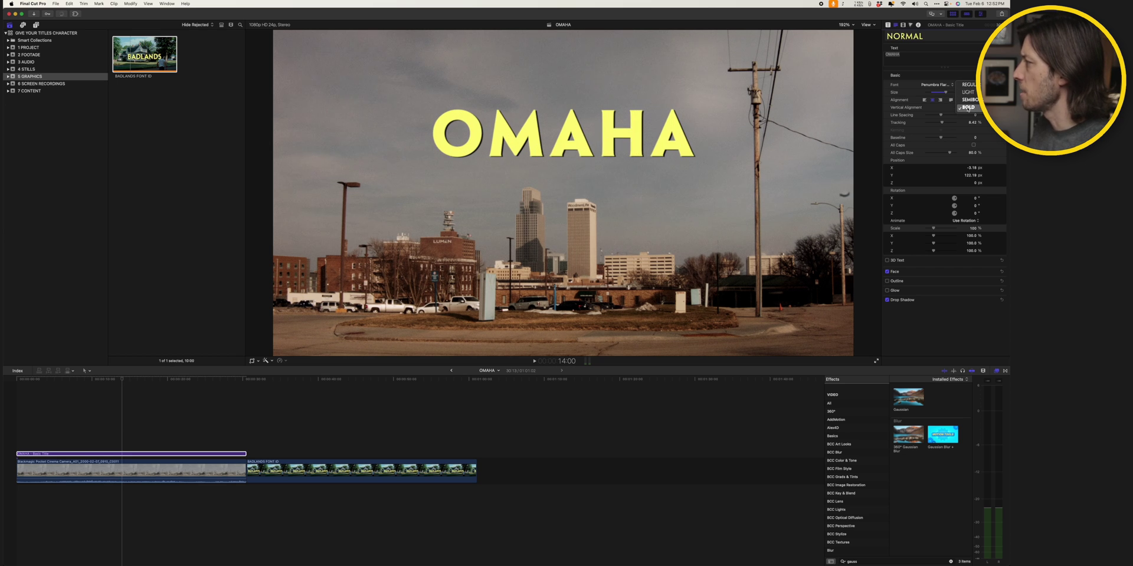
pyautogui.click(966, 108)
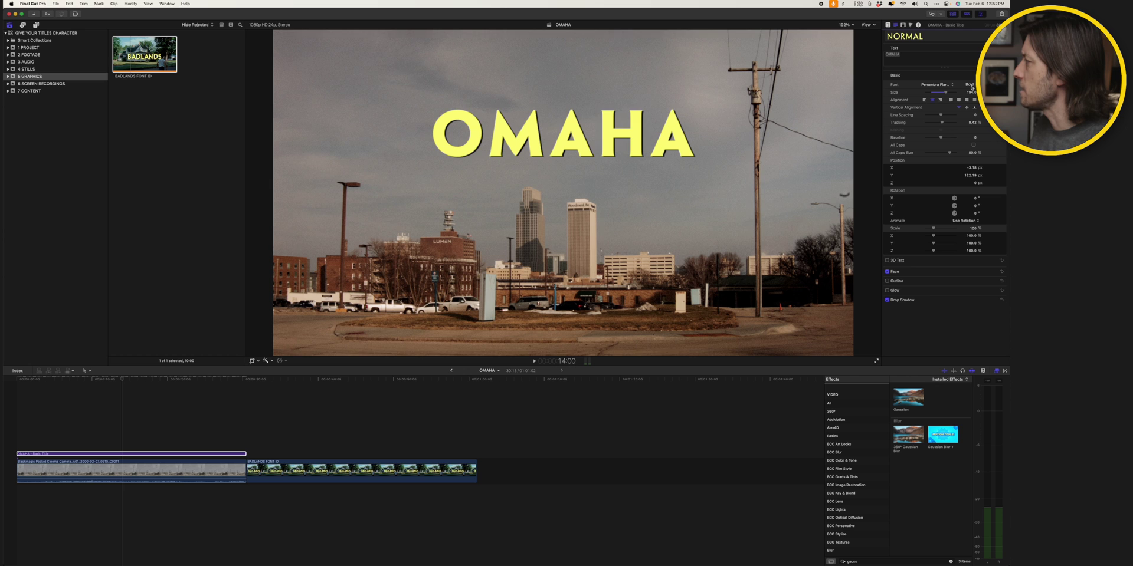
pyautogui.click(971, 85)
pyautogui.click(974, 78)
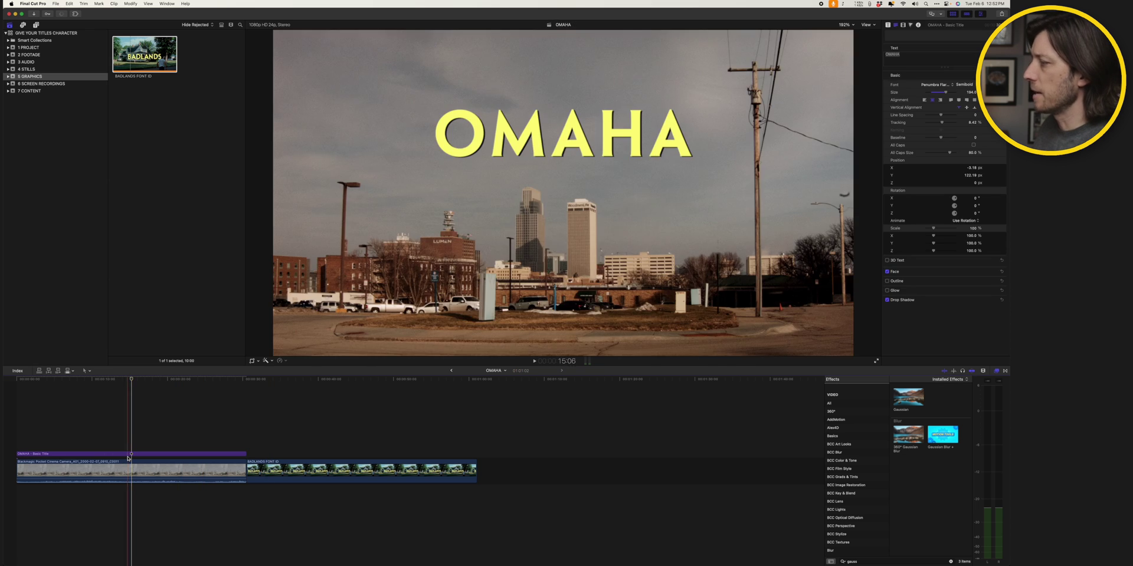
# - Change the OMAHA title's Face colour to a more saturated yellow using the colour wheel
pyautogui.click(126, 454)
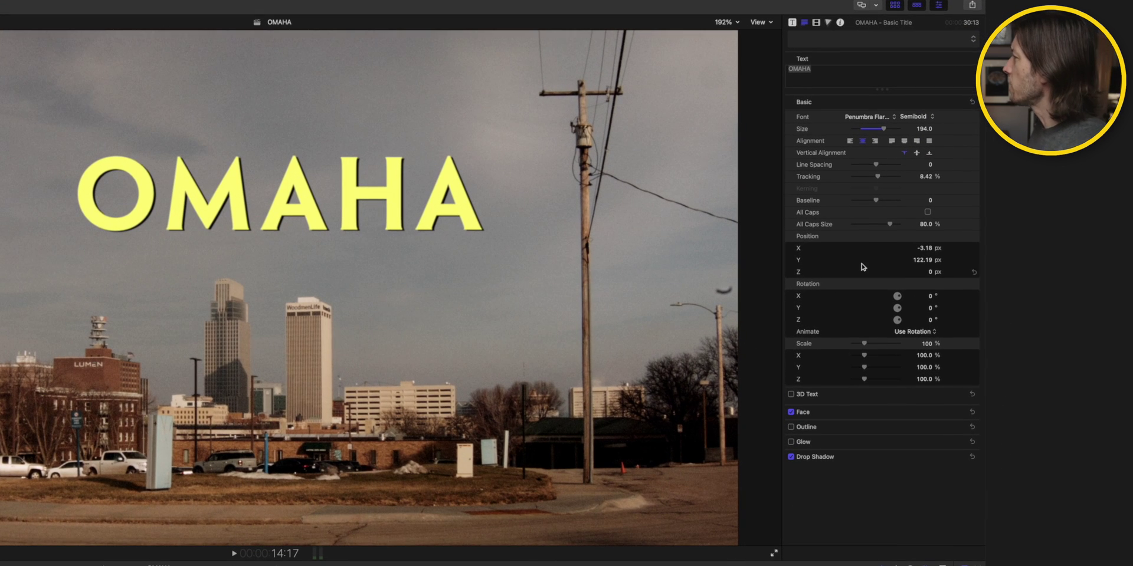
pyautogui.moveTo(810, 35)
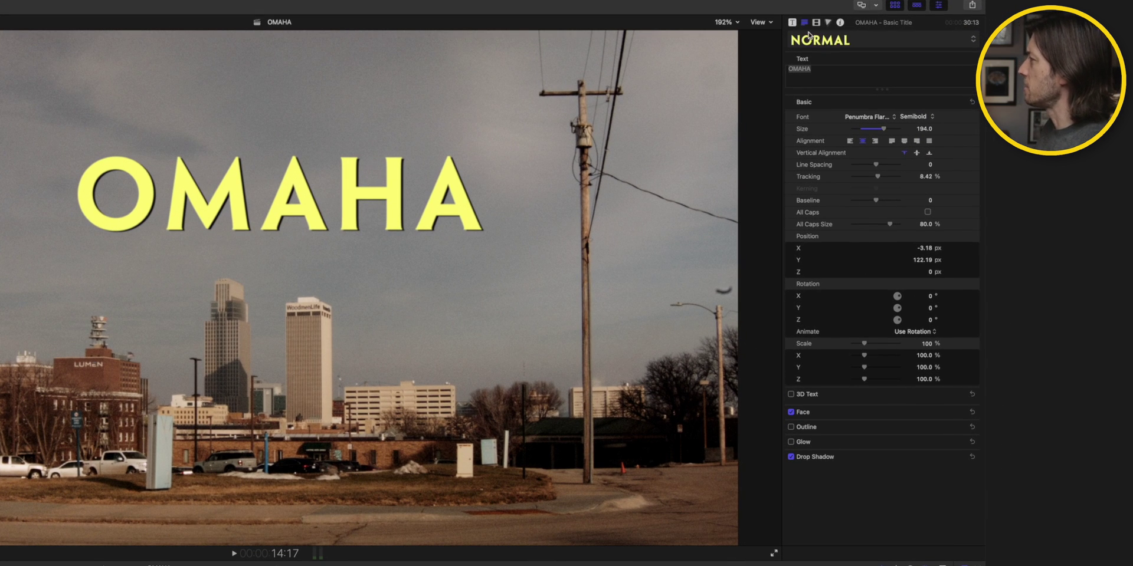
pyautogui.click(962, 413)
pyautogui.click(923, 436)
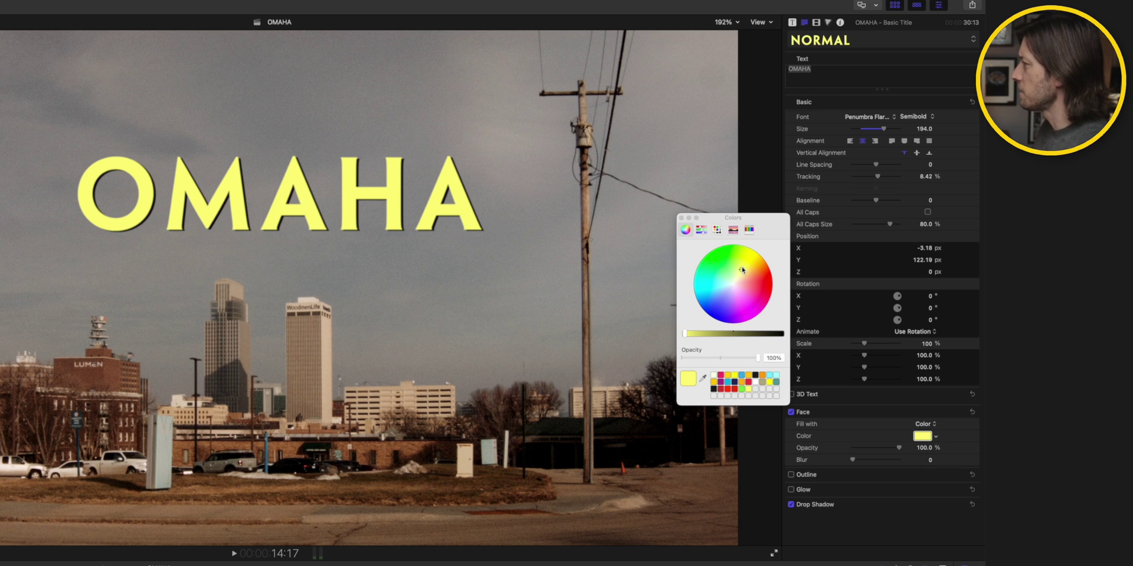
pyautogui.moveTo(743, 269); pyautogui.dragTo(745, 269)
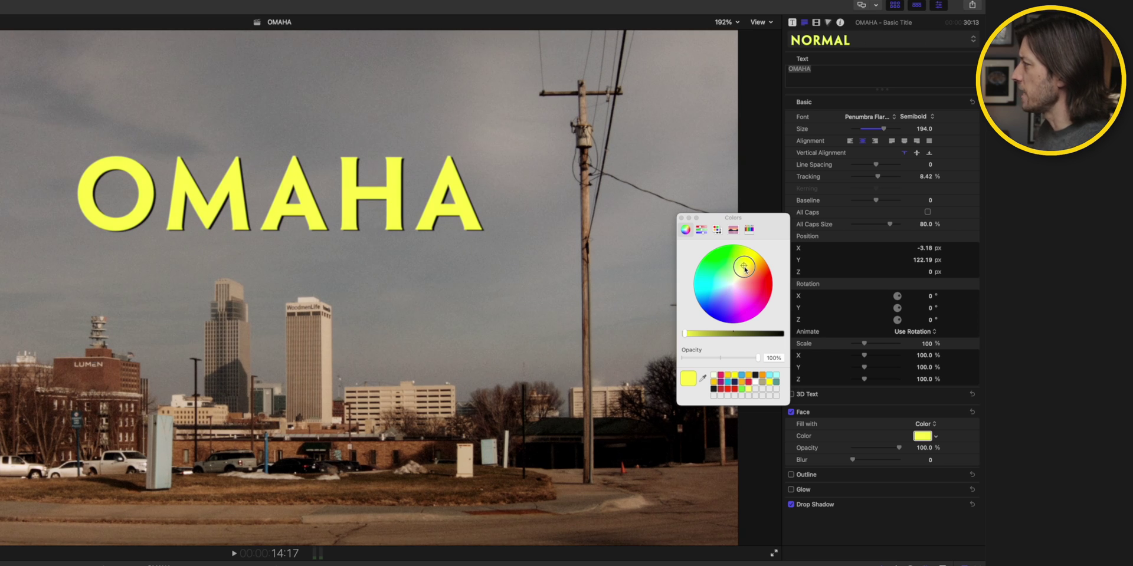
pyautogui.click(682, 218)
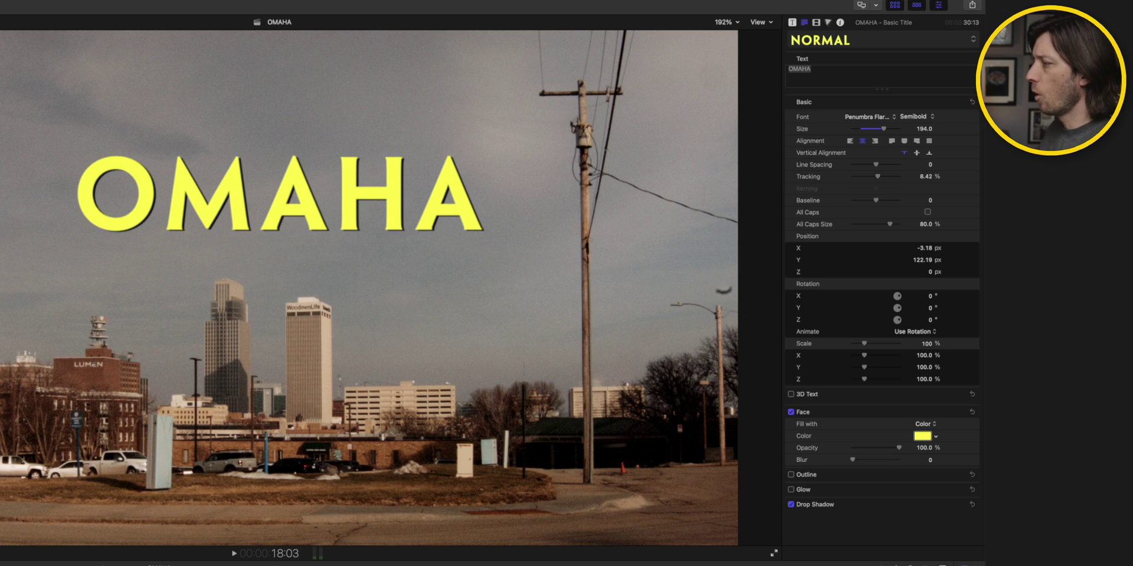
# - Enable Glow on the OMAHA title and set its Radius to 11
pyautogui.press('space')
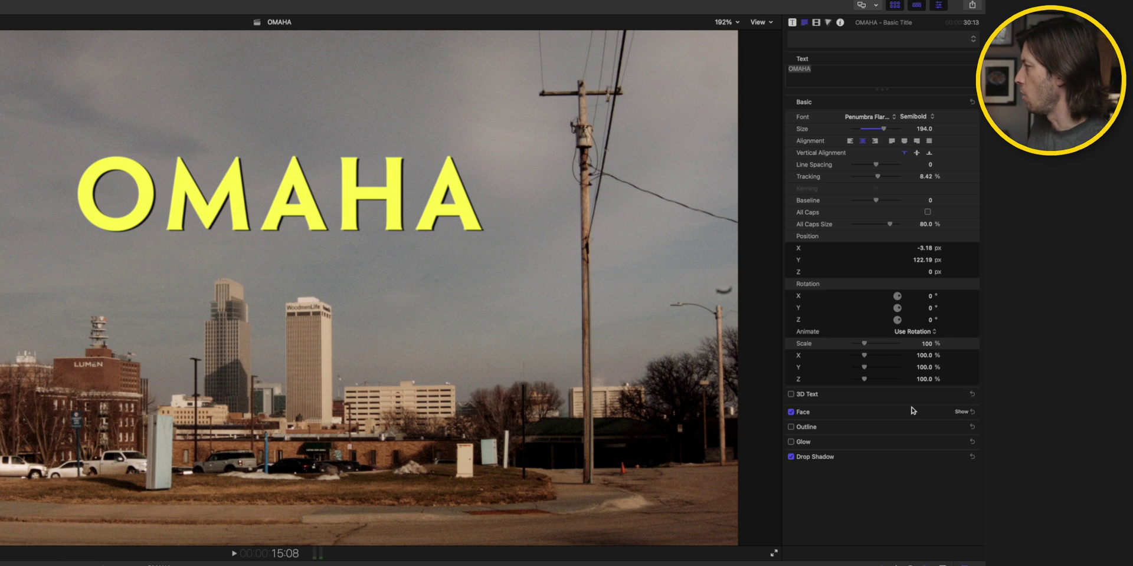
pyautogui.click(791, 442)
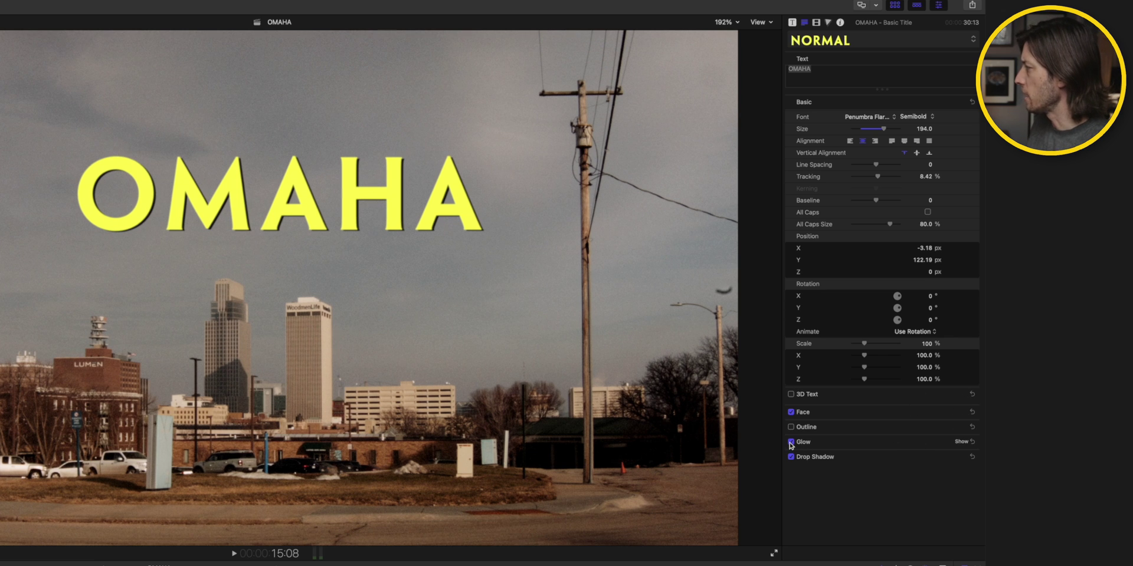
pyautogui.click(961, 442)
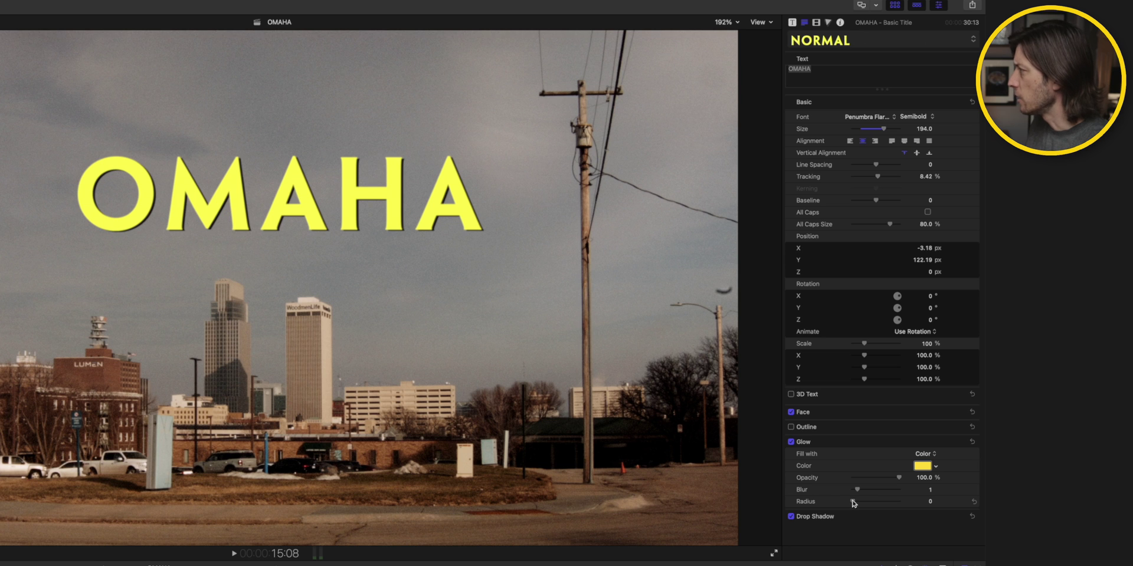
pyautogui.moveTo(852, 503)
pyautogui.mouseDown()
pyautogui.moveTo(930, 504)
pyautogui.moveTo(859, 509)
pyautogui.mouseUp()
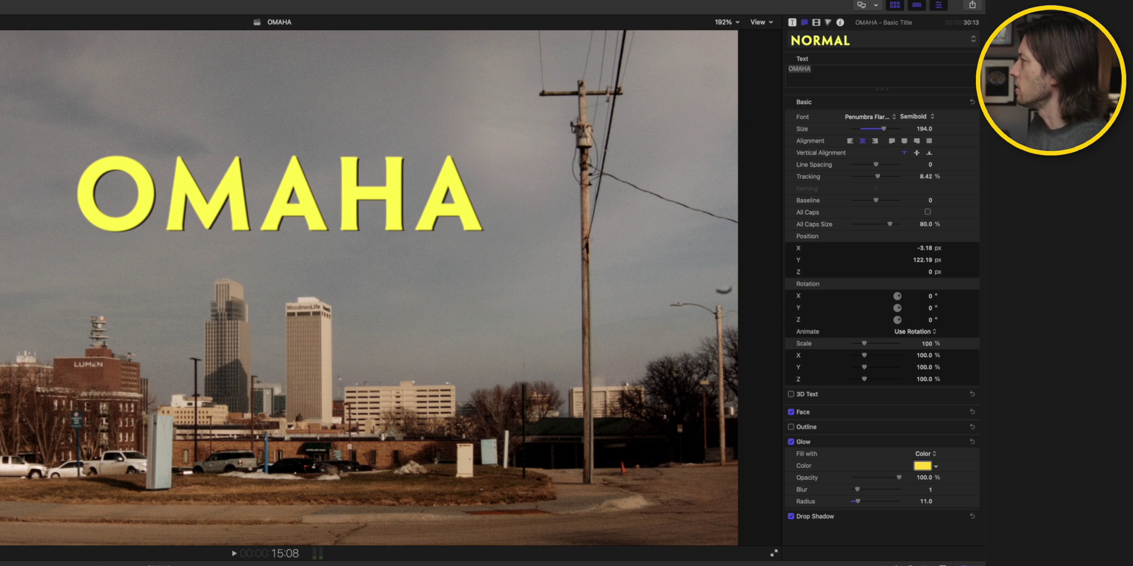
# - Lower the glow Opacity to about 40%, checking at 400% viewer zoom, then return to Fit
pyautogui.click(737, 22)
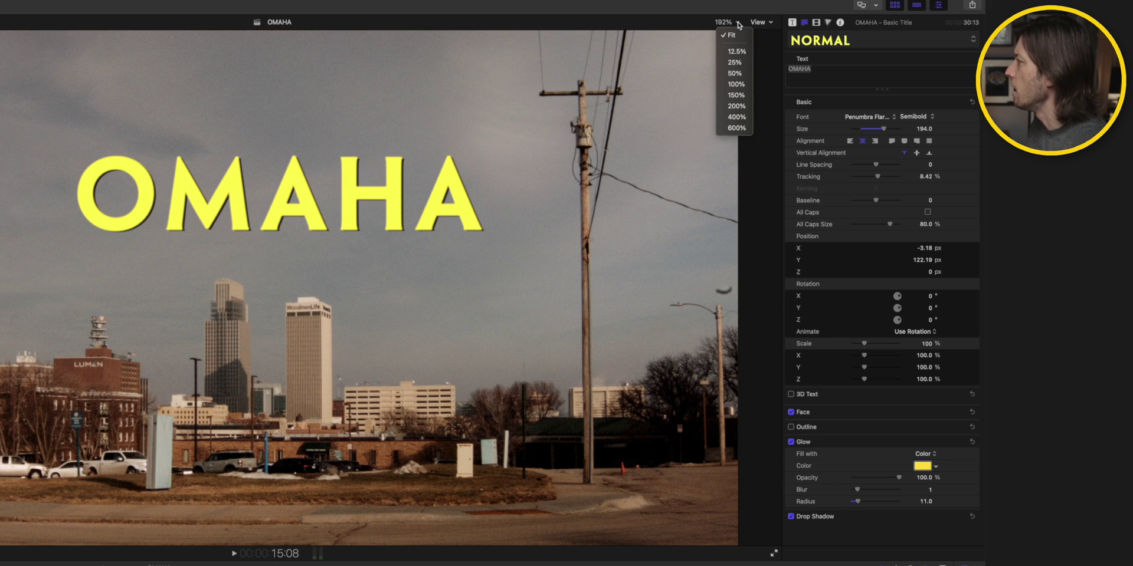
pyautogui.click(736, 117)
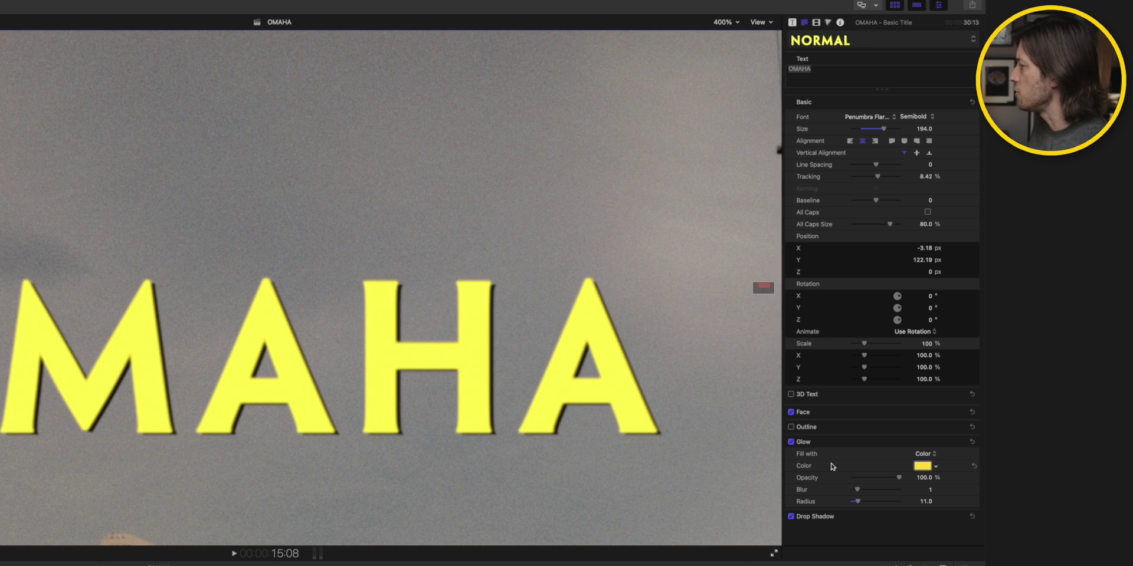
pyautogui.moveTo(900, 481); pyautogui.dragTo(873, 487)
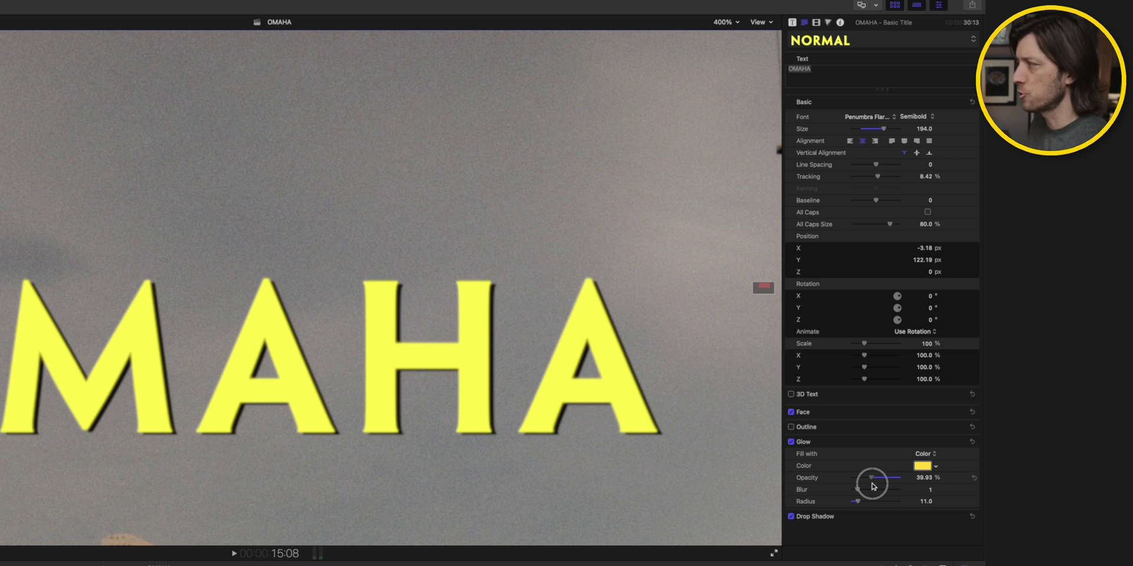
pyautogui.moveTo(874, 486); pyautogui.dragTo(873, 486)
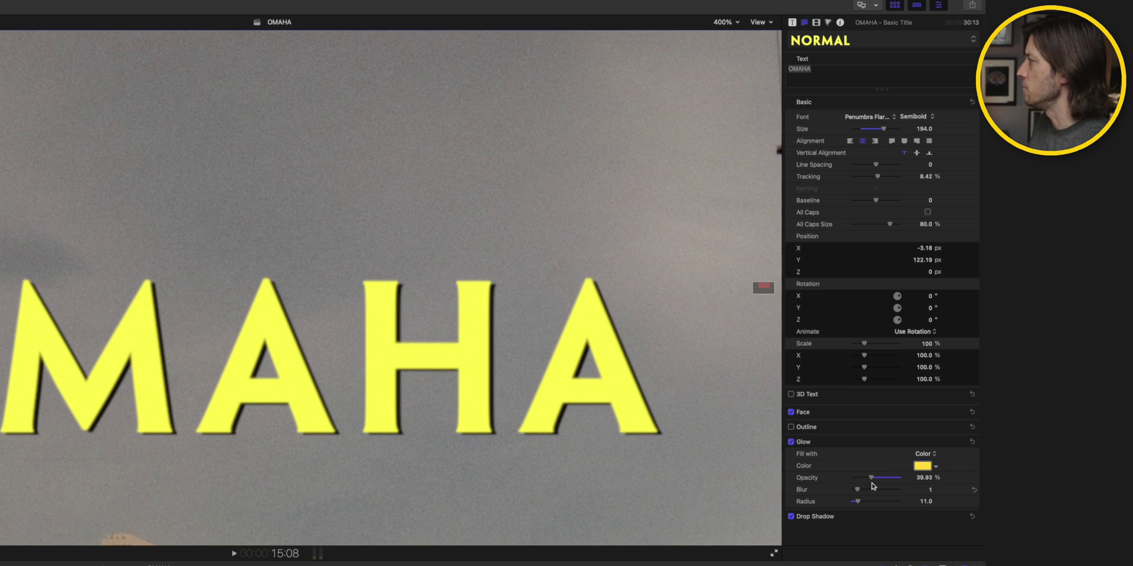
pyautogui.click(726, 23)
pyautogui.click(732, 37)
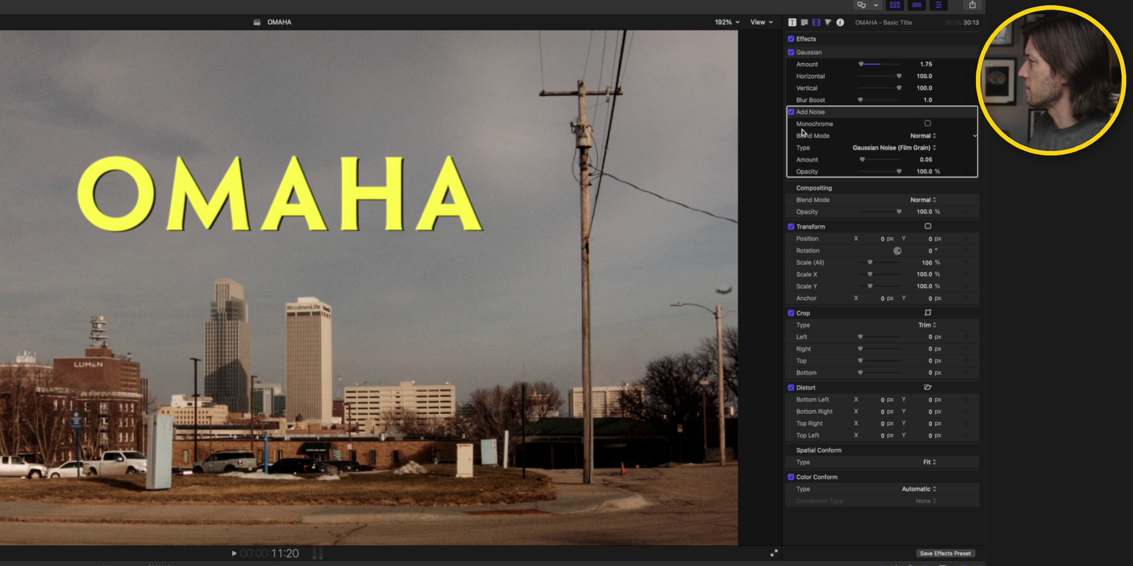
# - Raise the title's Drop Shadow Distance from 6.0 to 7.0 in the Text inspector
pyautogui.click(805, 23)
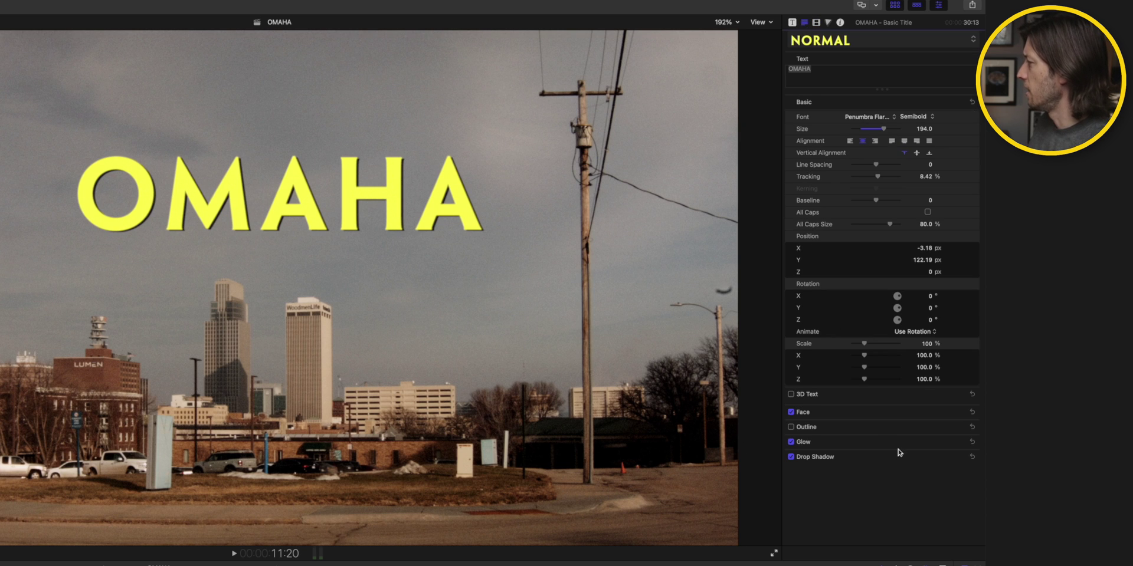
pyautogui.click(960, 457)
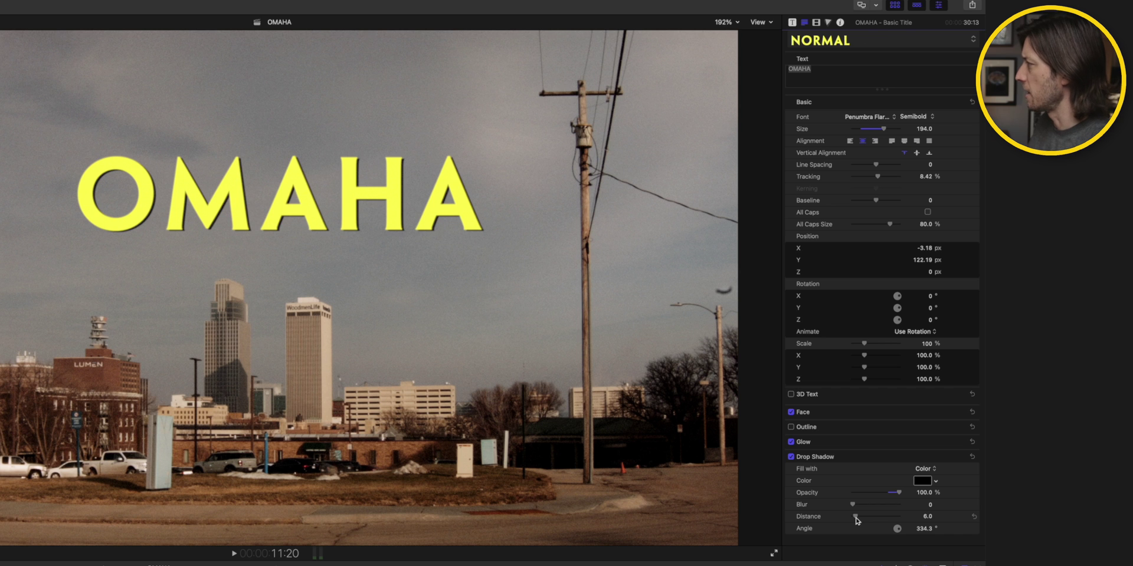
pyautogui.moveTo(855, 517); pyautogui.dragTo(857, 518)
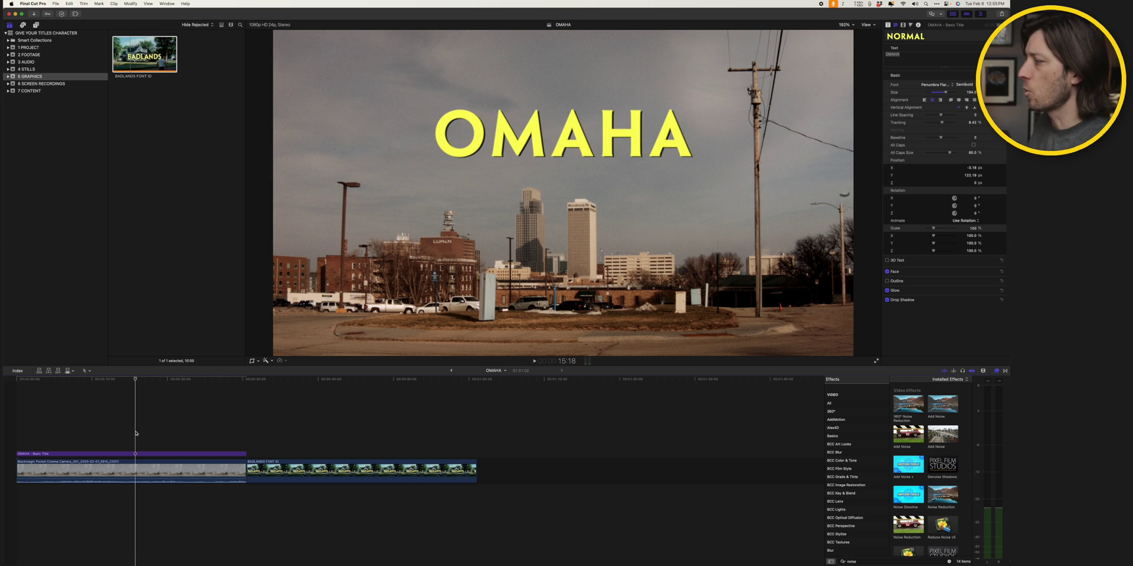
# - Search for 'earthquake' and apply the Earthquake effect to the OMAHA title clip
pyautogui.tripleClick(860, 561)
pyautogui.write('earth')
pyautogui.write('qua')
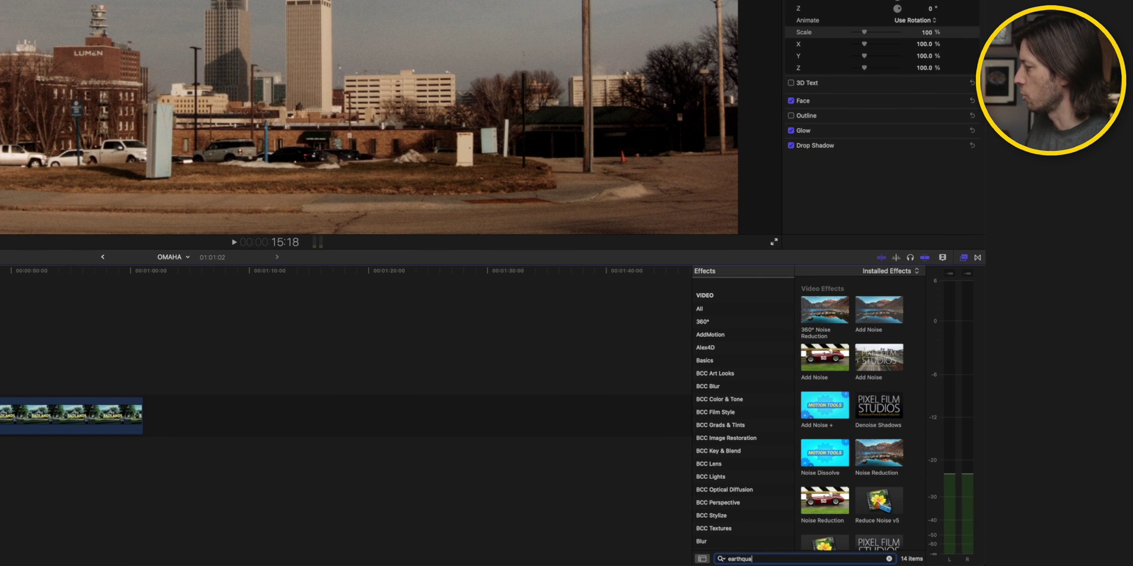
pyautogui.write('ke')
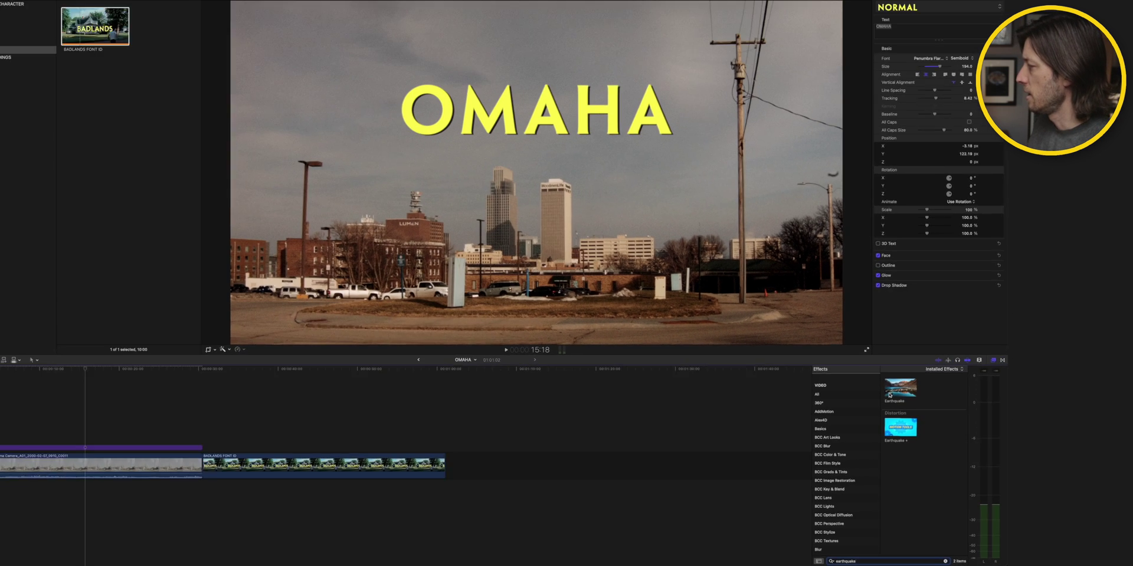
pyautogui.moveTo(824, 299); pyautogui.dragTo(197, 455)
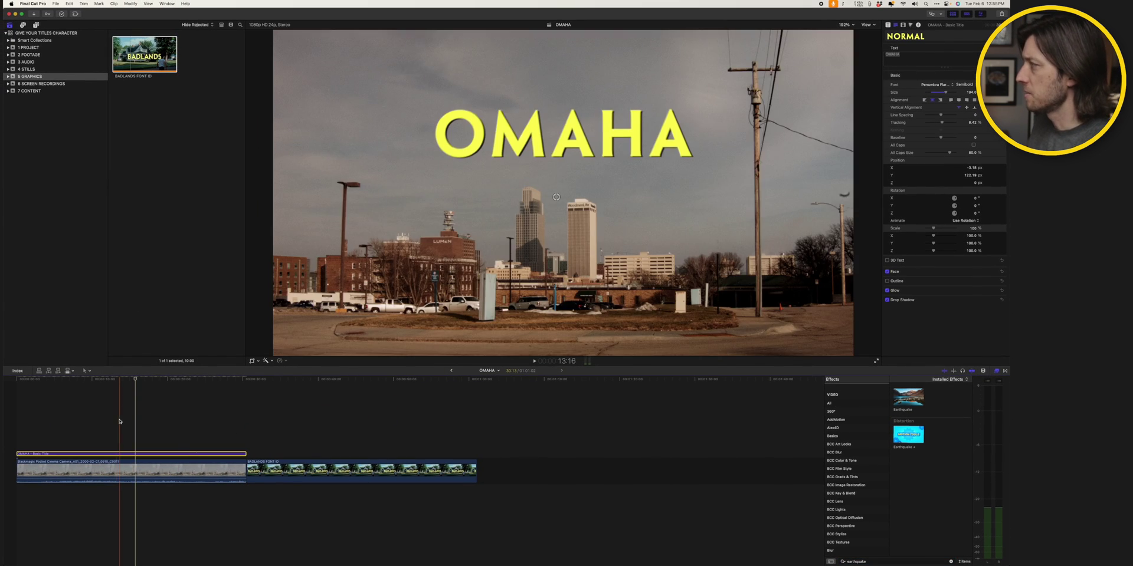
pyautogui.click(107, 419)
pyautogui.press('space')
pyautogui.press('space')
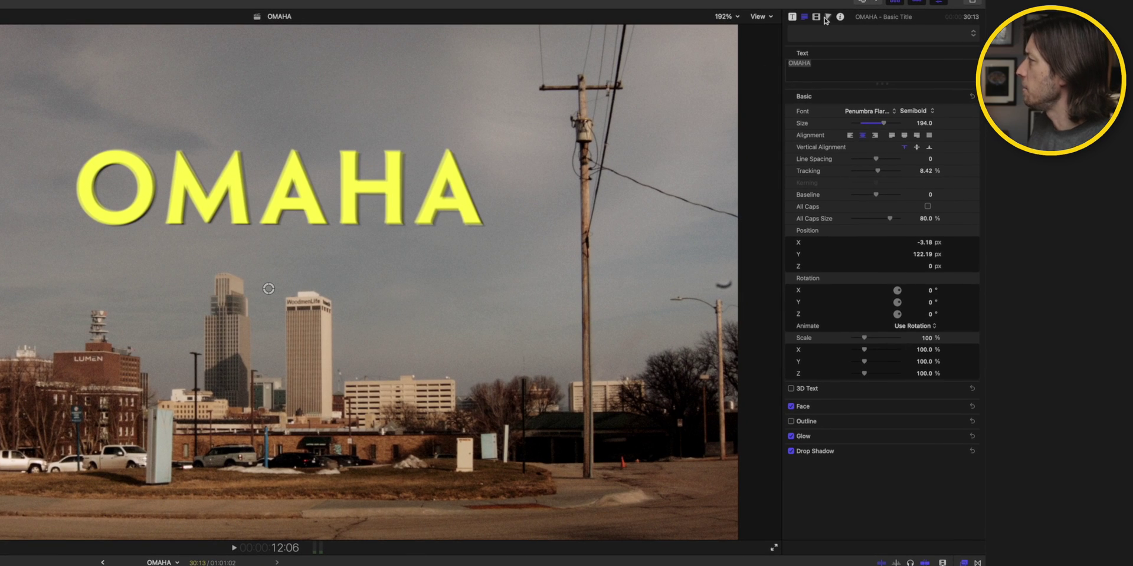
# - Set the Earthquake Amount to 1 and play back to judge the shake
pyautogui.click(817, 17)
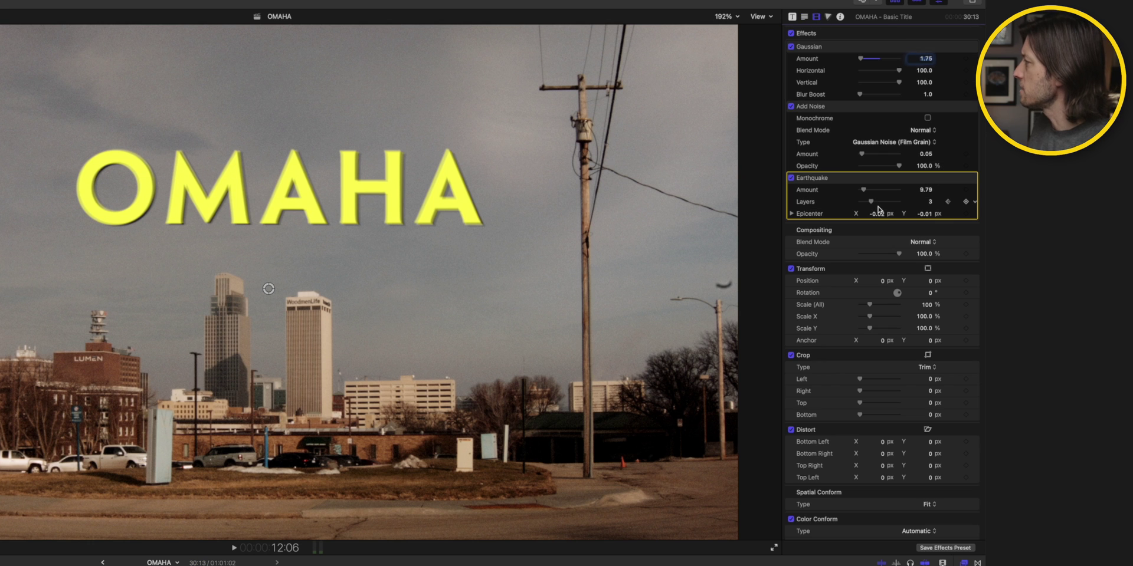
pyautogui.click(923, 192)
pyautogui.write('1')
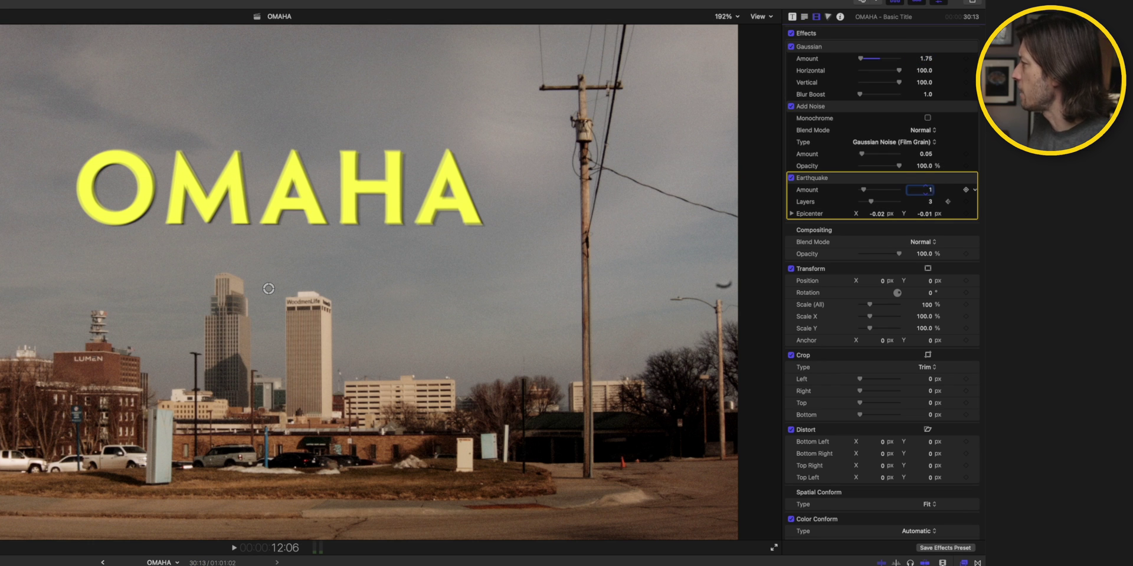
pyautogui.press('Return')
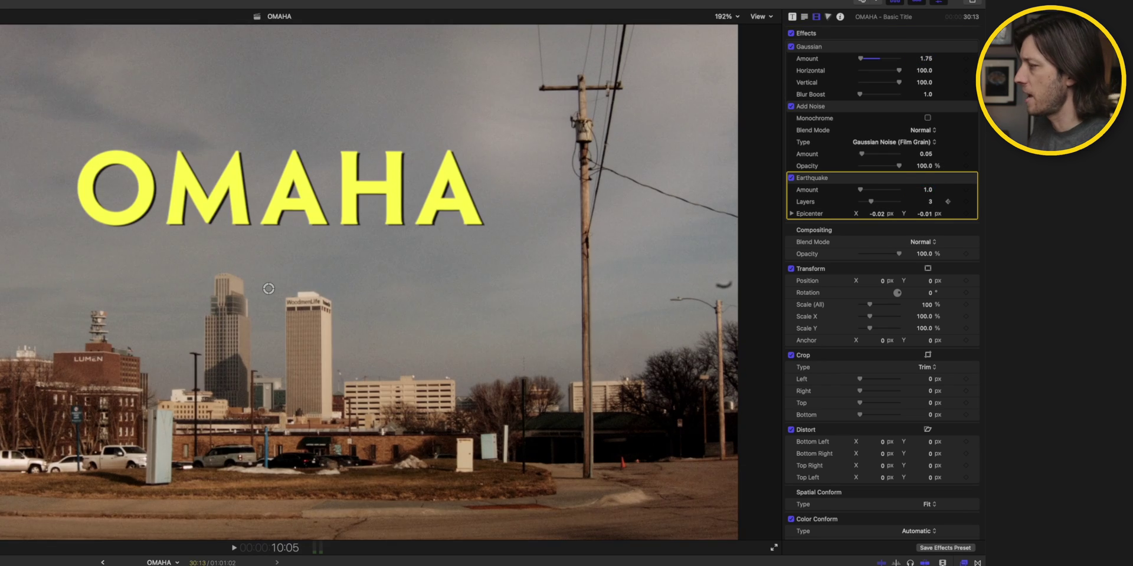
pyautogui.press('space')
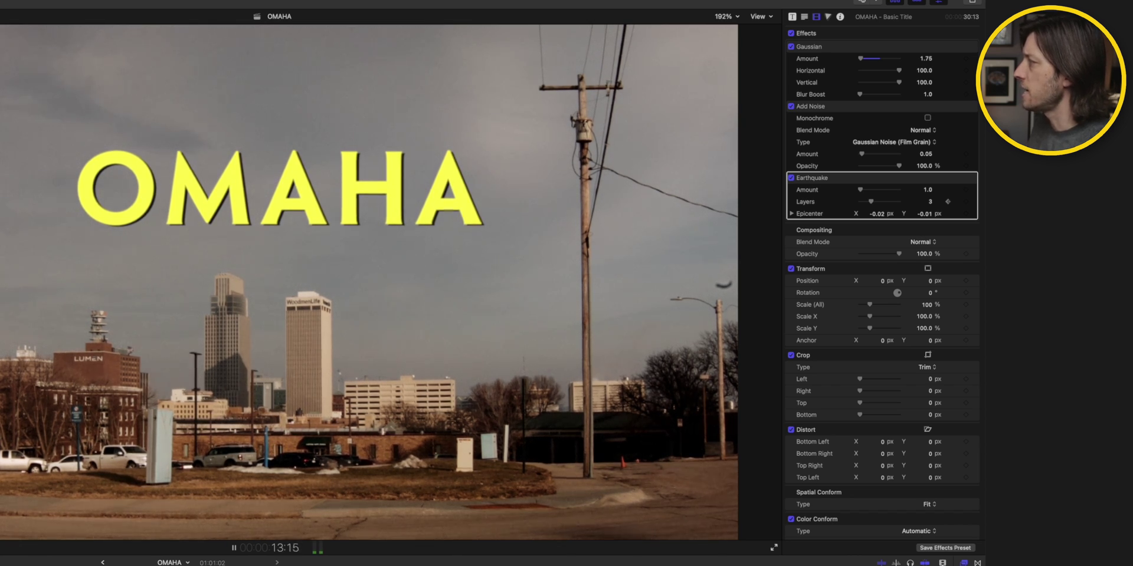
pyautogui.press('space')
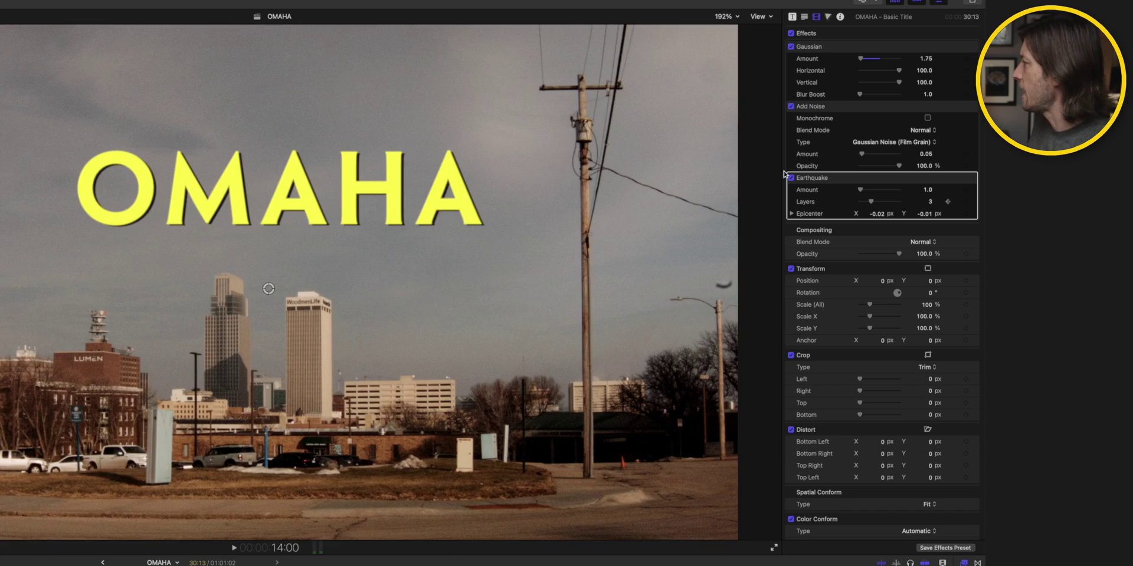
# - Raise the Earthquake Amount to 2 and review the stronger shake
pyautogui.click(931, 190)
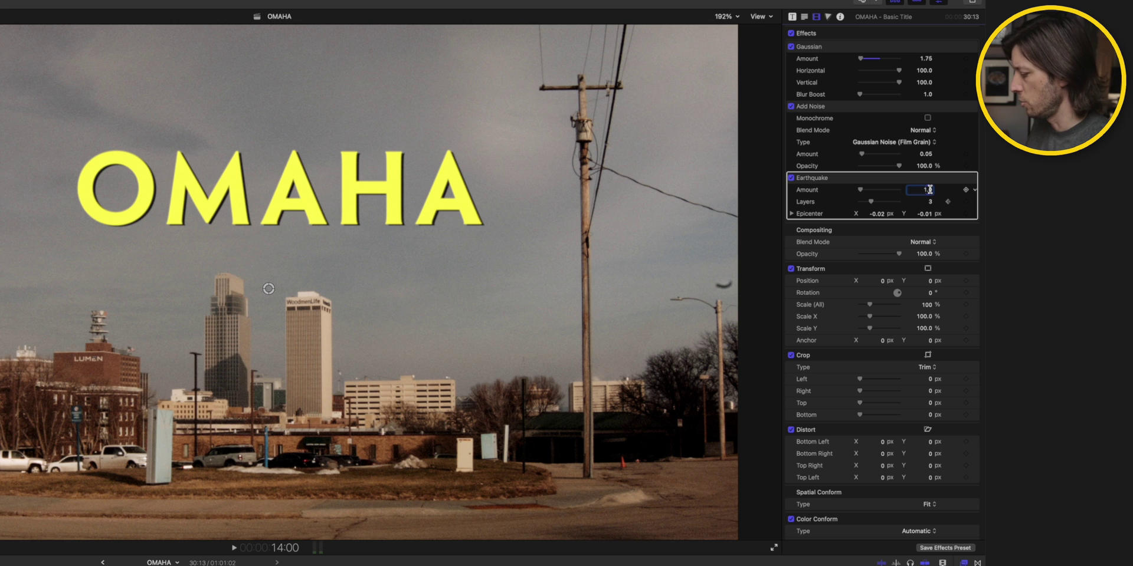
pyautogui.write('2')
pyautogui.press('Return')
pyautogui.press('space')
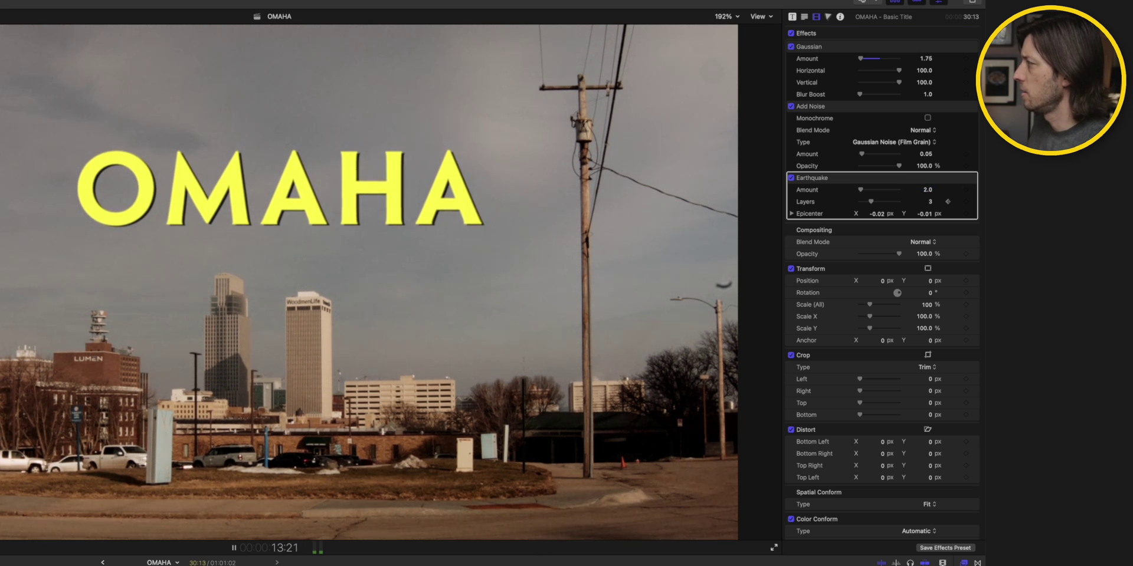
pyautogui.press('space')
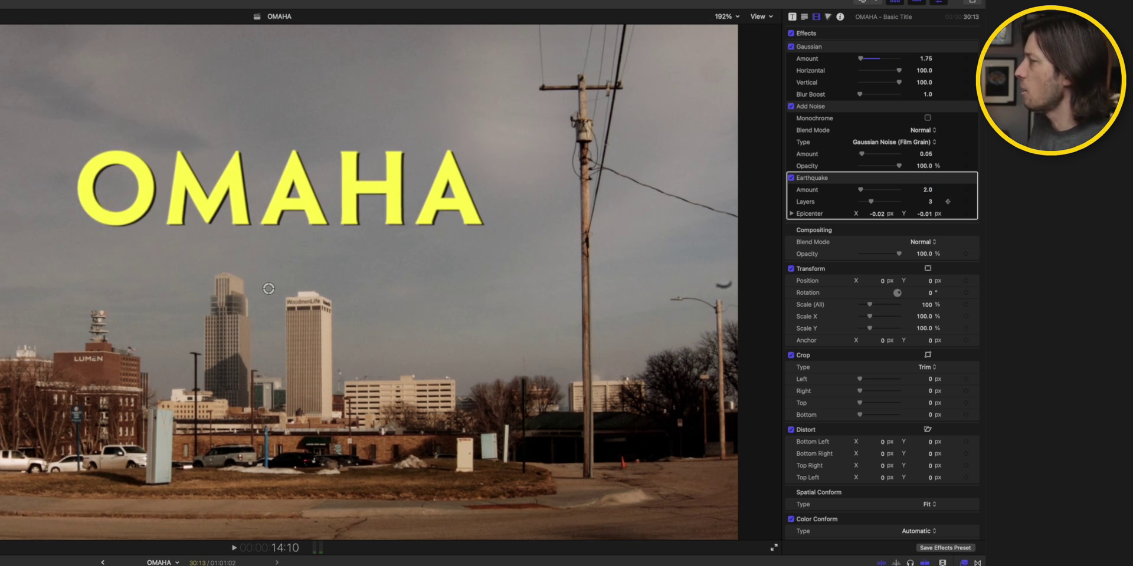
pyautogui.click(928, 192)
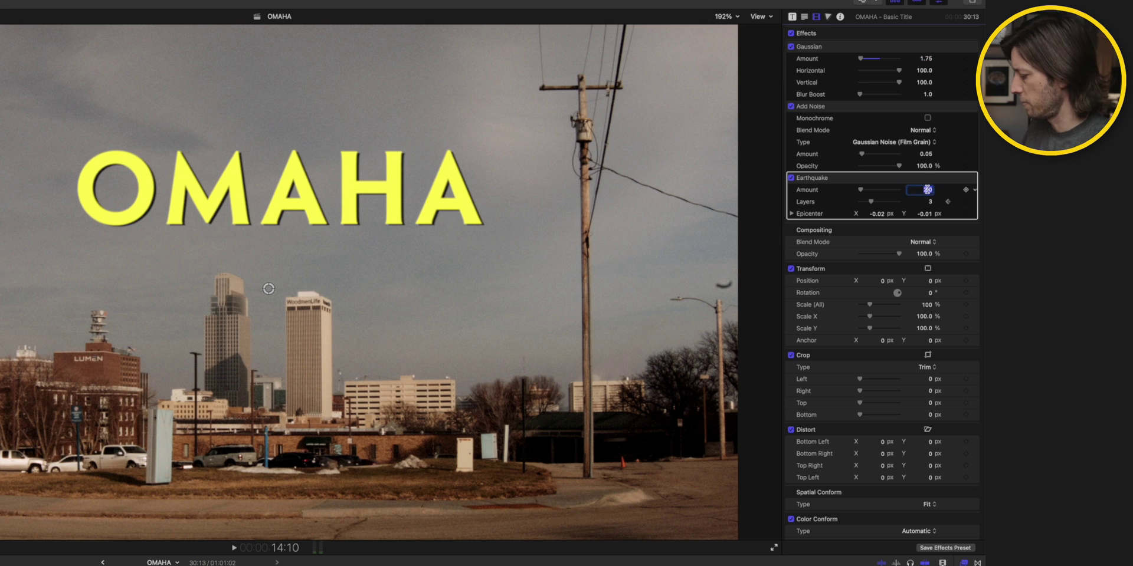
# - Set Earthquake Amount to 1.75, review the jitter at 400% zoom, then return the viewer to Fit
pyautogui.write('1.75')
pyautogui.press('Return')
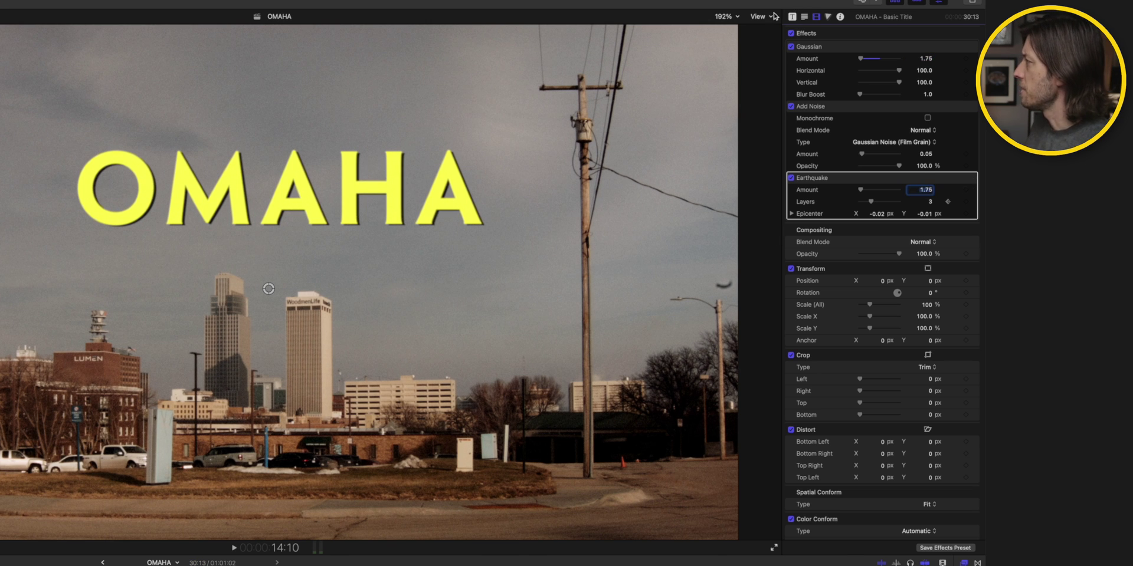
pyautogui.click(727, 17)
pyautogui.click(735, 111)
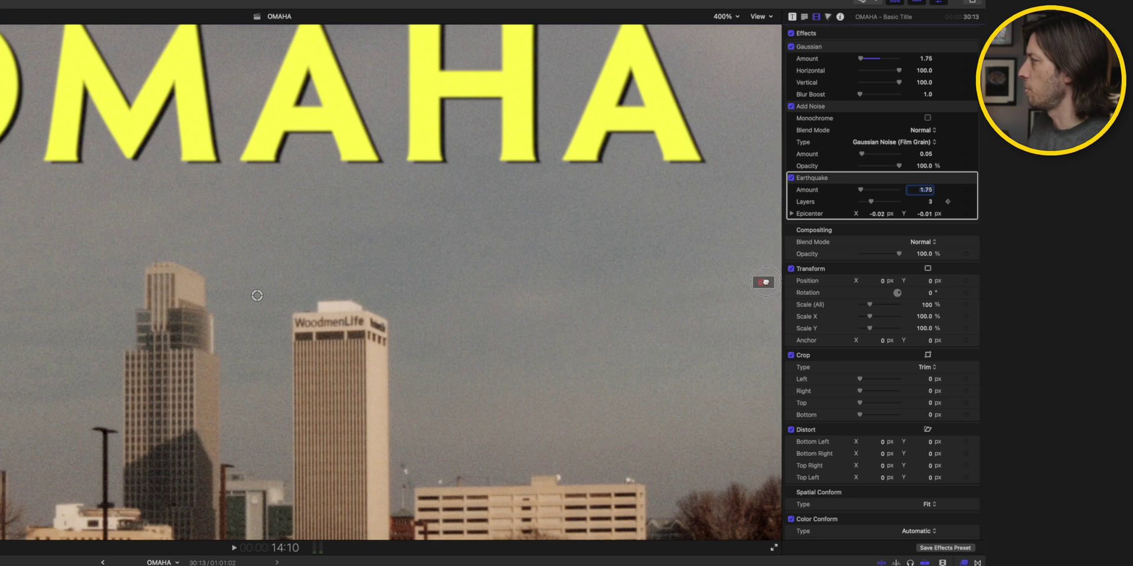
pyautogui.scroll(5, 765, 282)
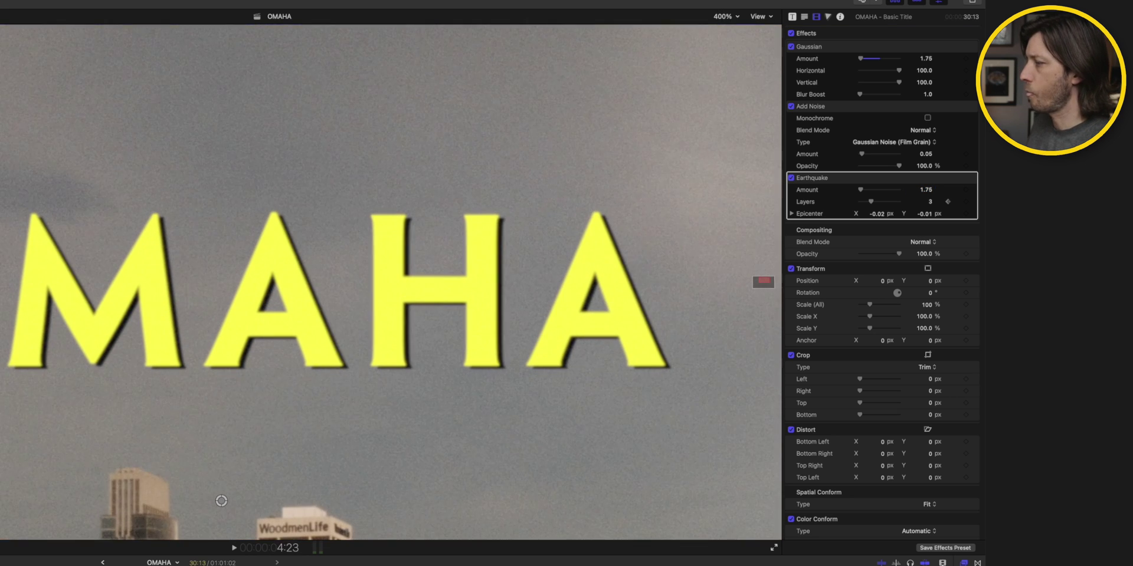
pyautogui.press('space')
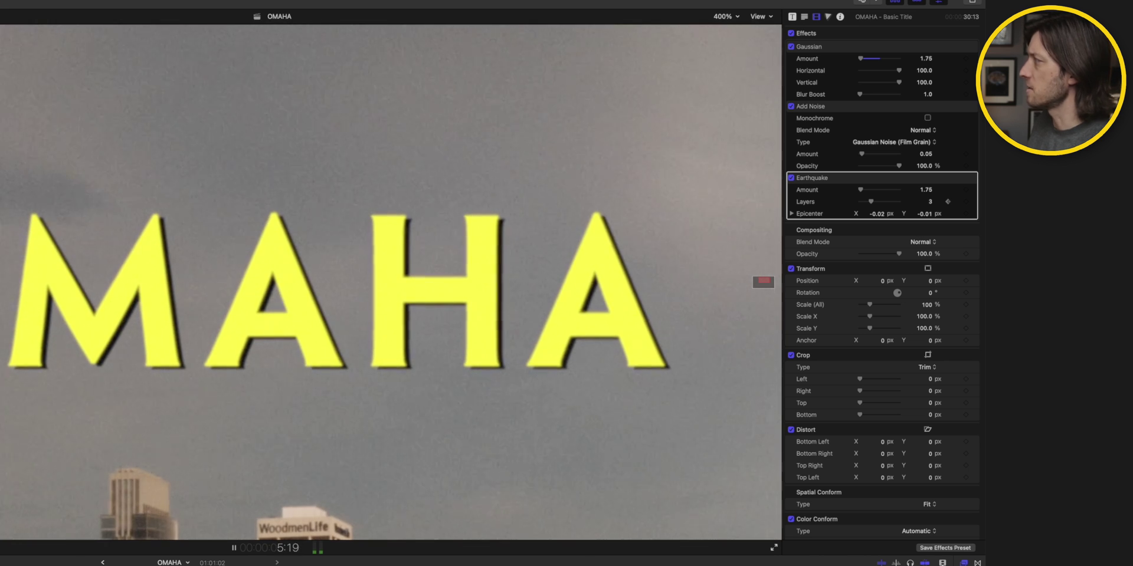
pyautogui.press('space')
pyautogui.click(730, 16)
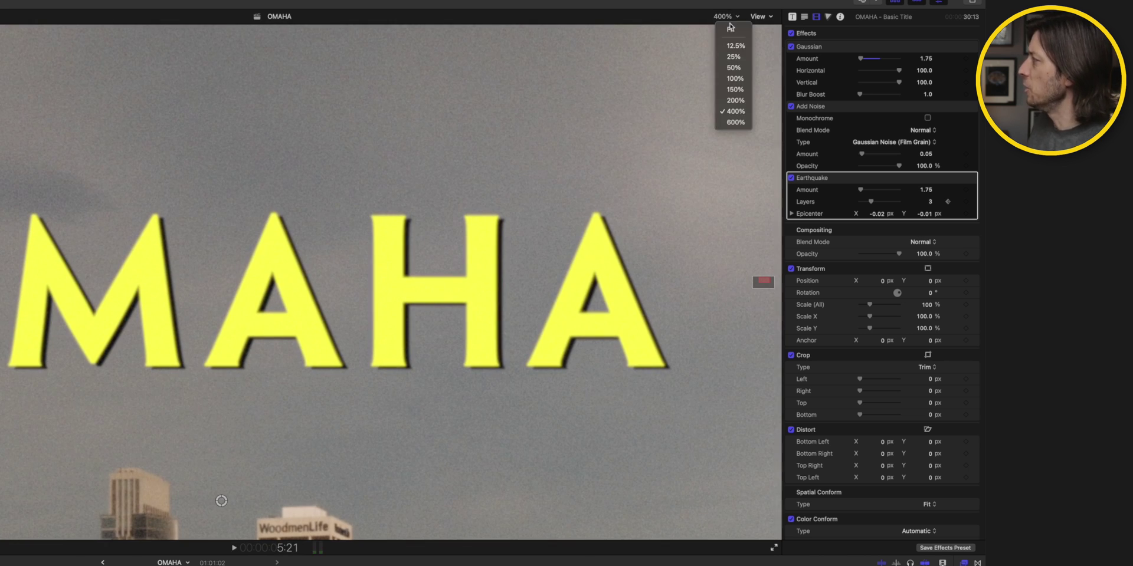
pyautogui.click(729, 35)
pyautogui.press('space')
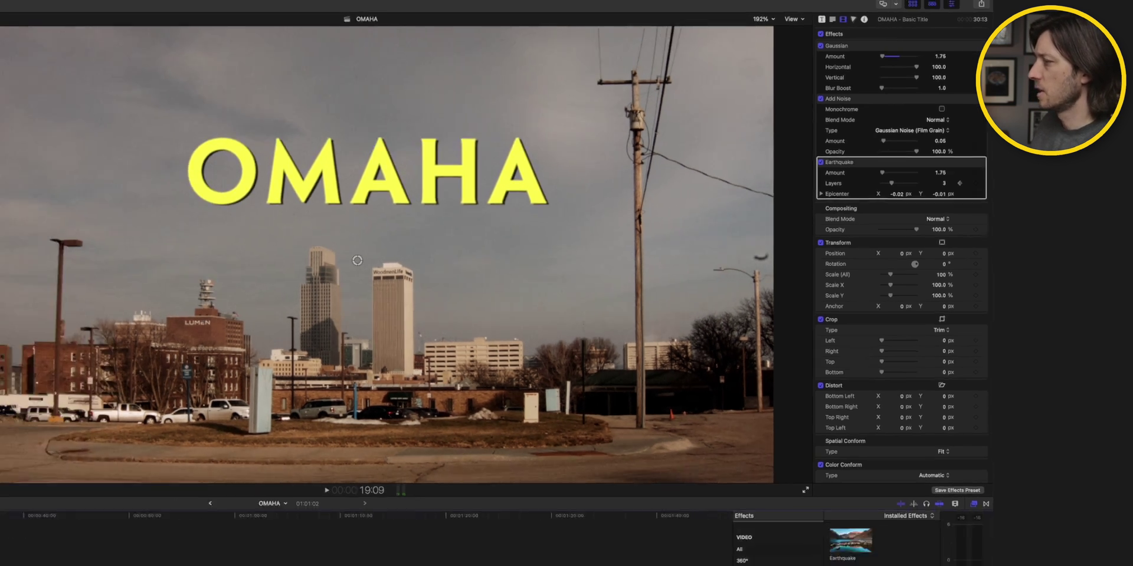
# - Copy the OMAHA title clip into the primary storyline before BADLANDS and fit the frame in the viewer
pyautogui.press('space')
pyautogui.moveTo(136, 454); pyautogui.dragTo(38, 453)
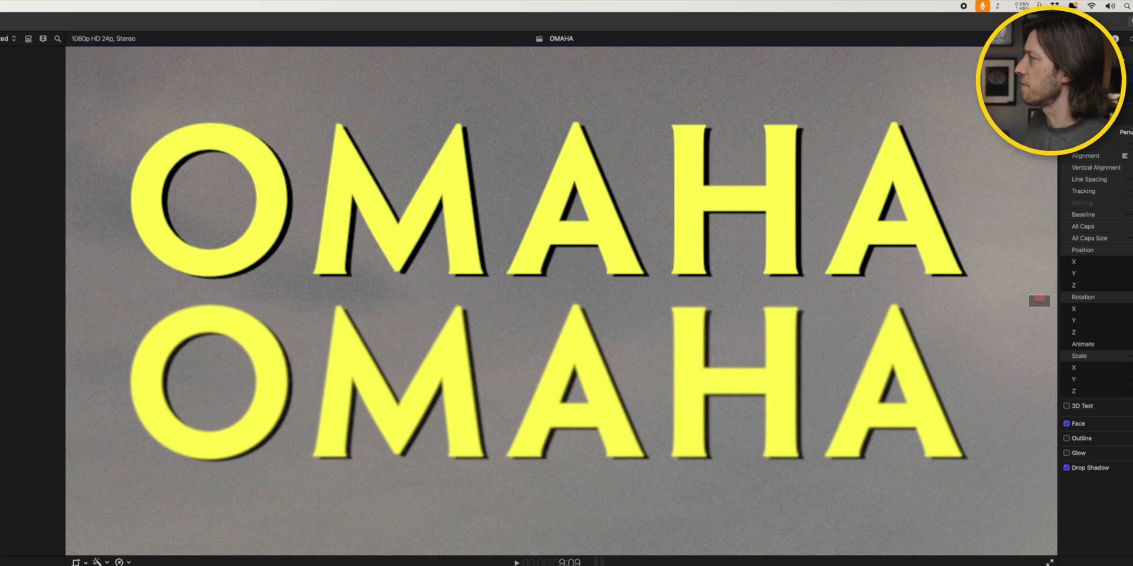
pyautogui.hotkey('shift', 'z')
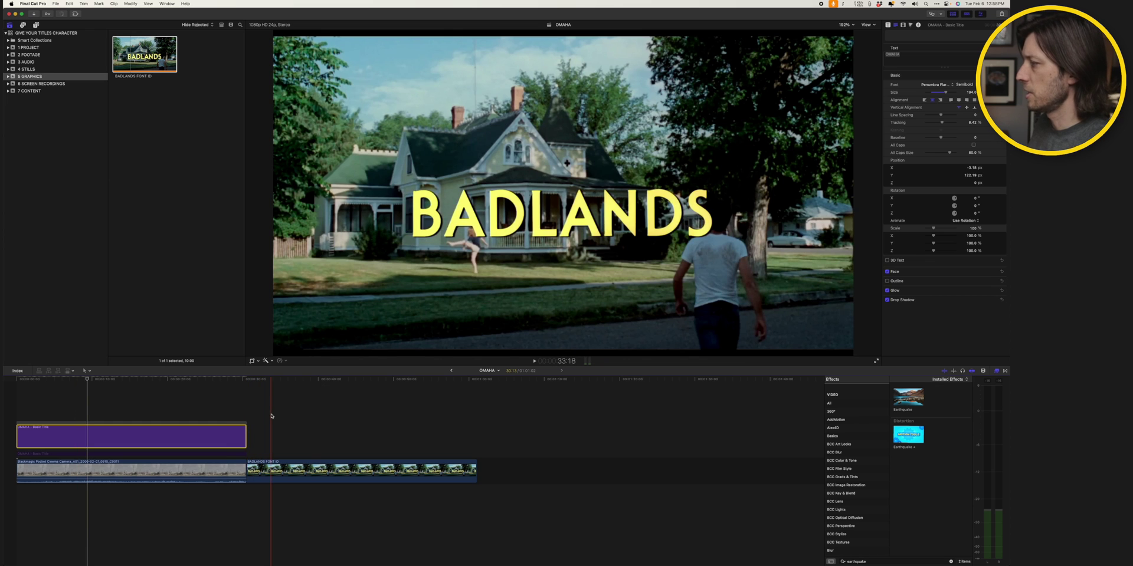
# - Drag a Cross Dissolve from the Transitions browser onto the OMAHA title's start
pyautogui.click(452, 370)
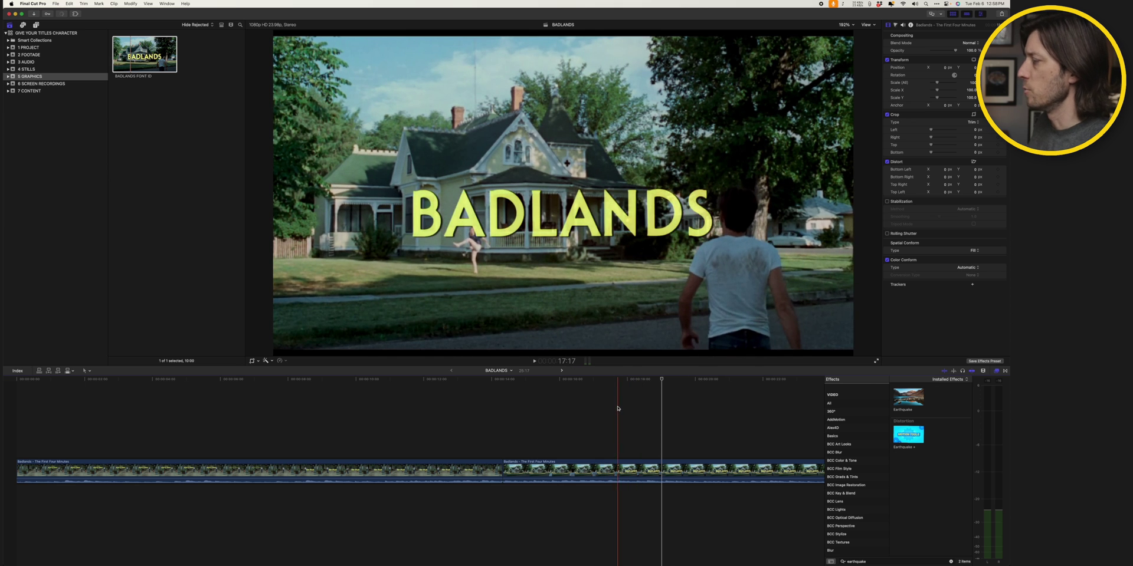
pyautogui.click(561, 371)
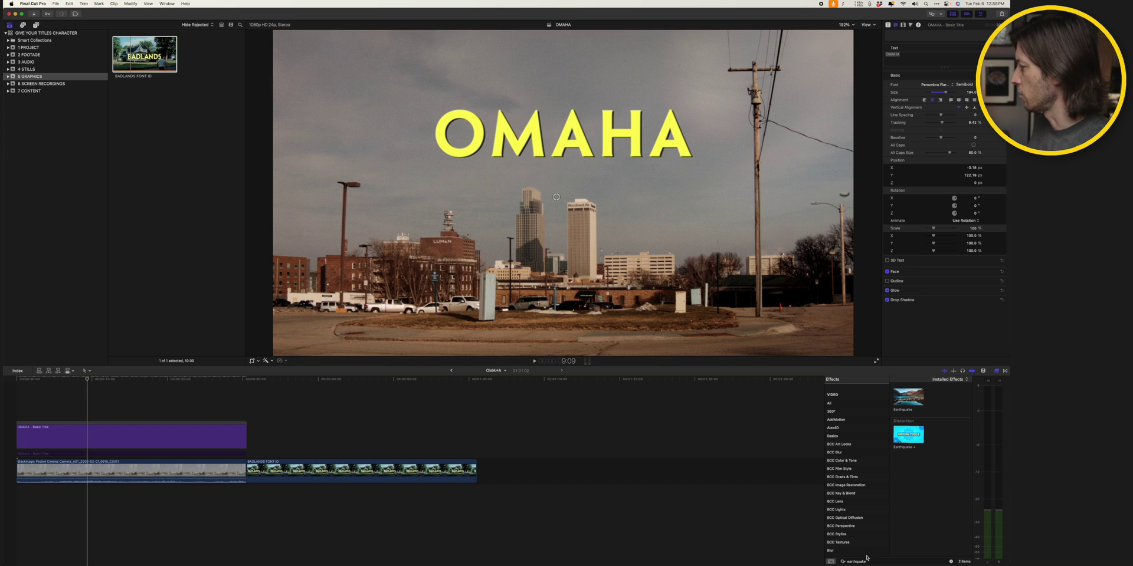
pyautogui.press('ctrl+super+5')
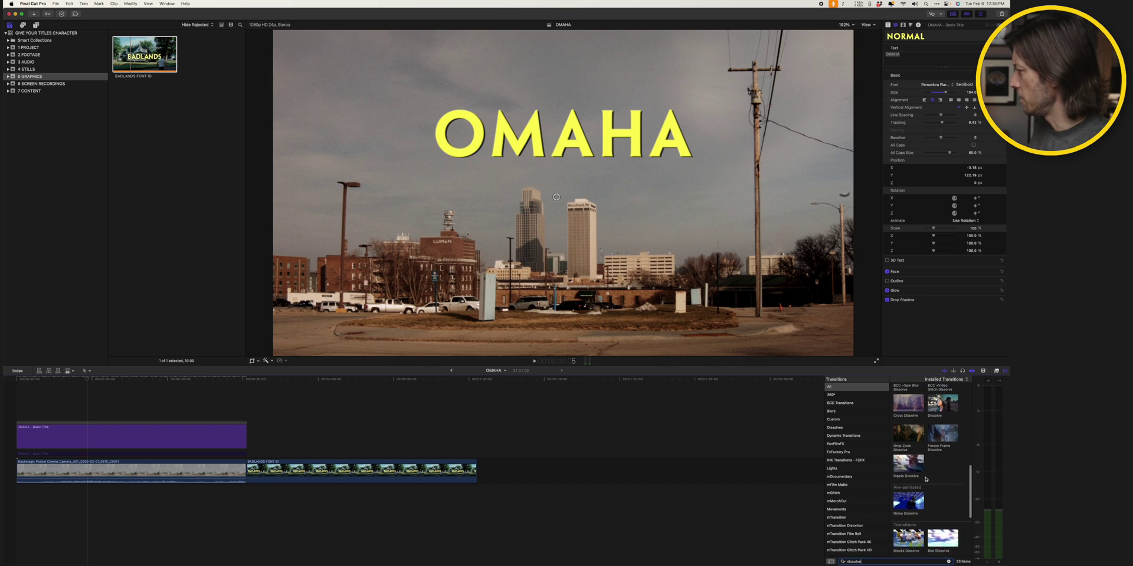
pyautogui.moveTo(906, 437); pyautogui.dragTo(20, 434)
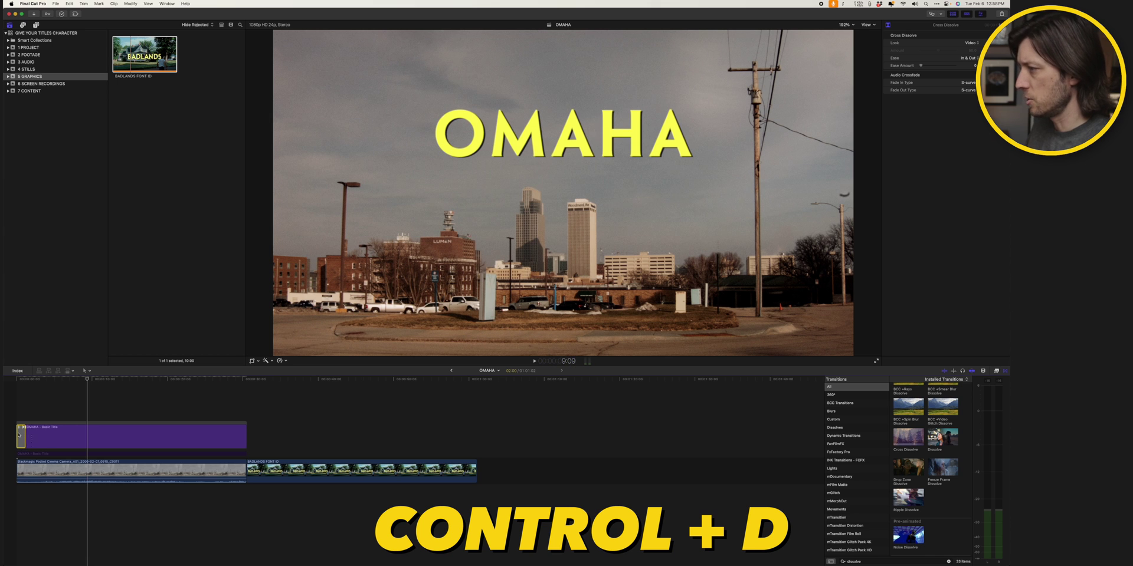
# - Insert a black gap at the timeline start and add a cross dissolve with Cmd+T to the title
pyautogui.press('Home')
pyautogui.click(15, 413)
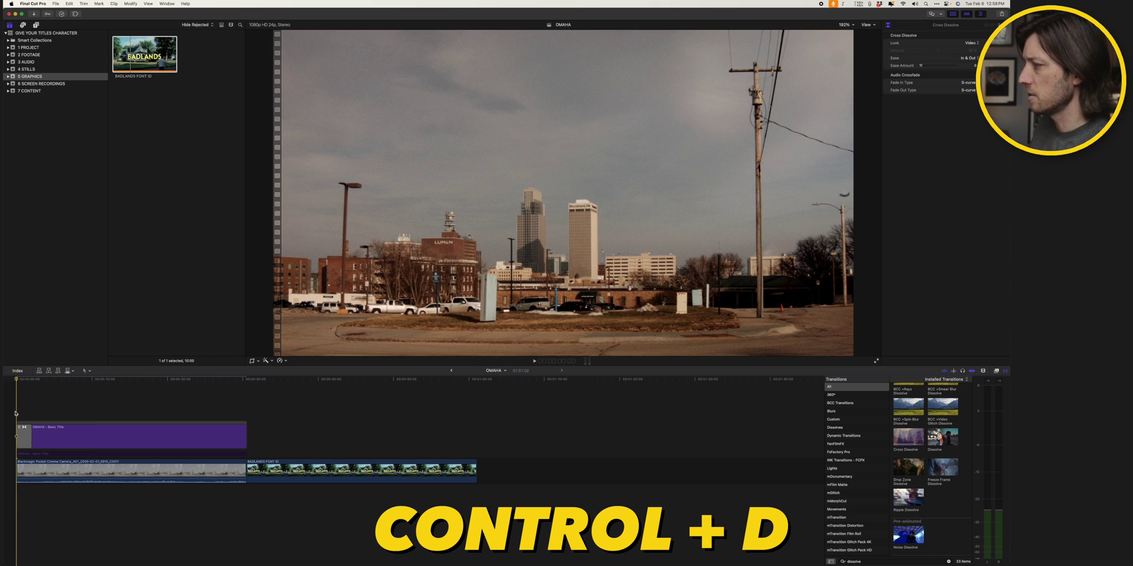
pyautogui.hotkey('alt', 'w')
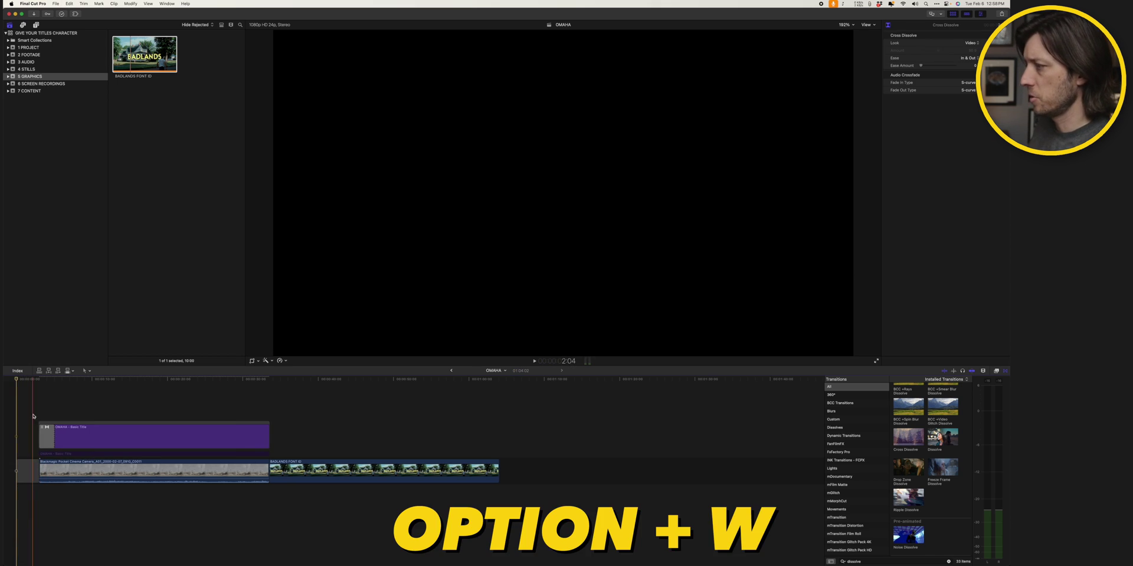
pyautogui.moveTo(42, 424); pyautogui.dragTo(47, 424)
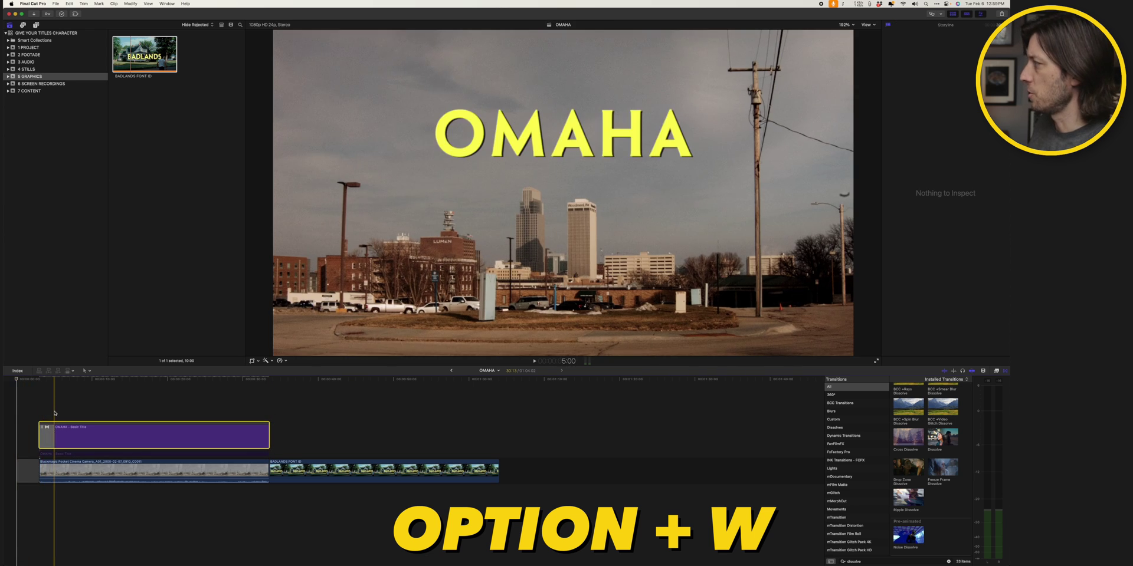
pyautogui.press('super+t')
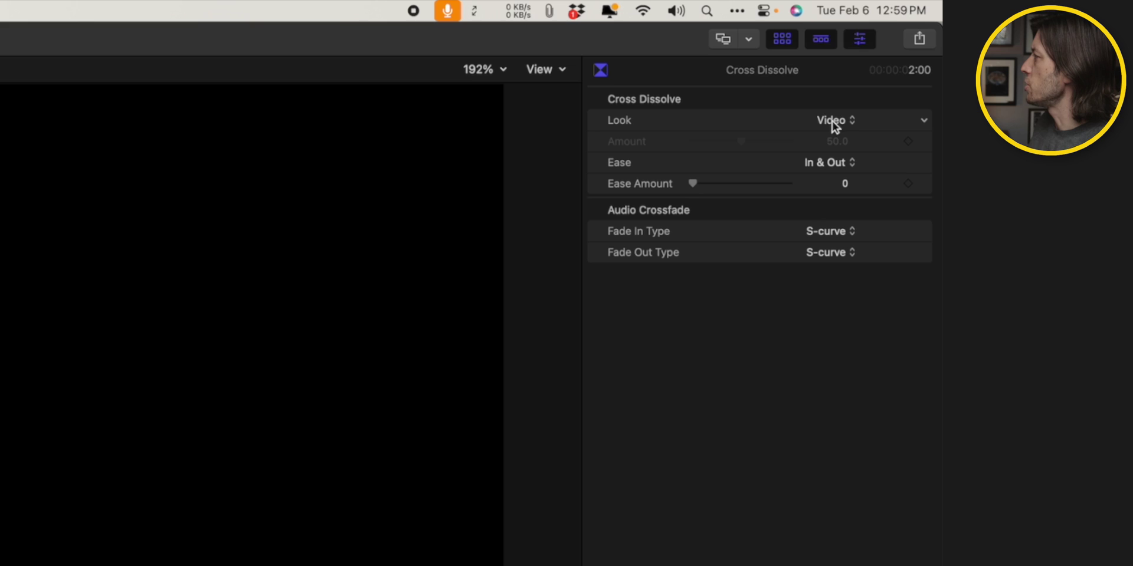
# - Set the dissolve Look to Film with Ease Amount 100, then copy it to the title's end
pyautogui.click(833, 121)
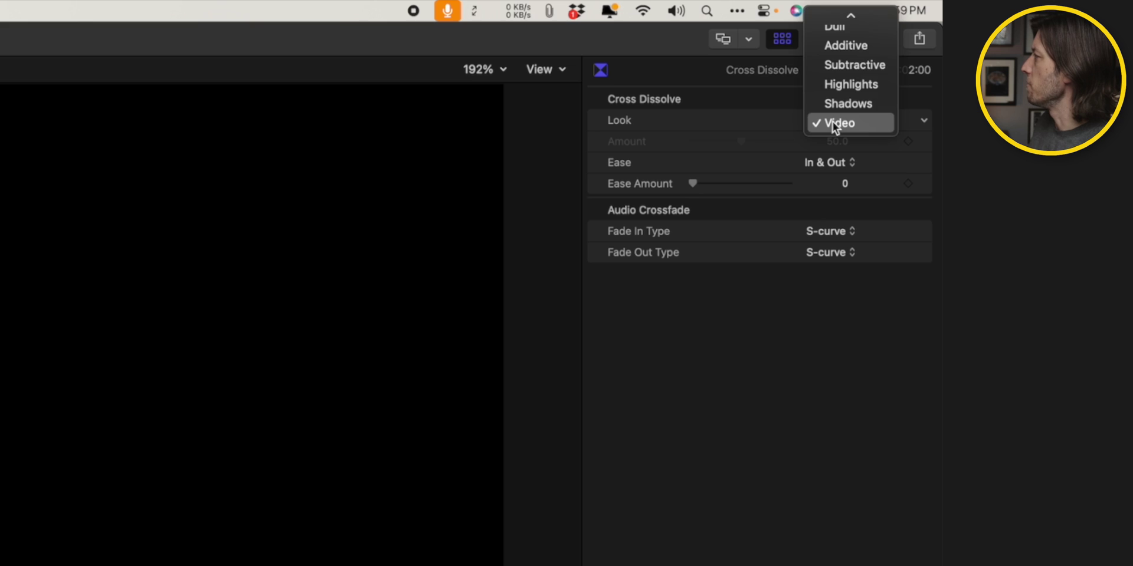
pyautogui.click(843, 22)
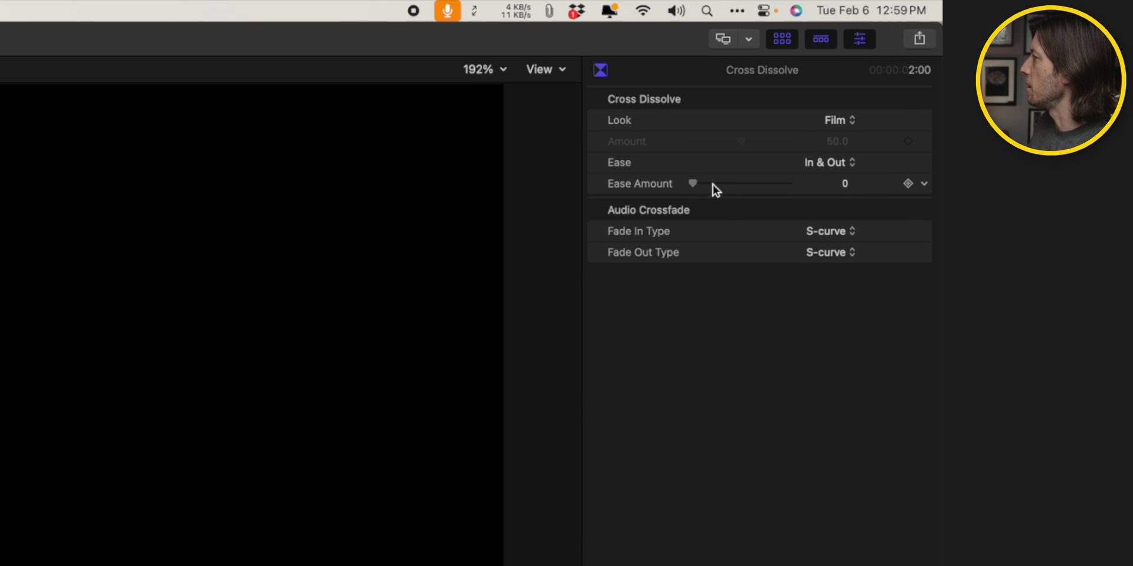
pyautogui.moveTo(695, 184); pyautogui.dragTo(855, 194)
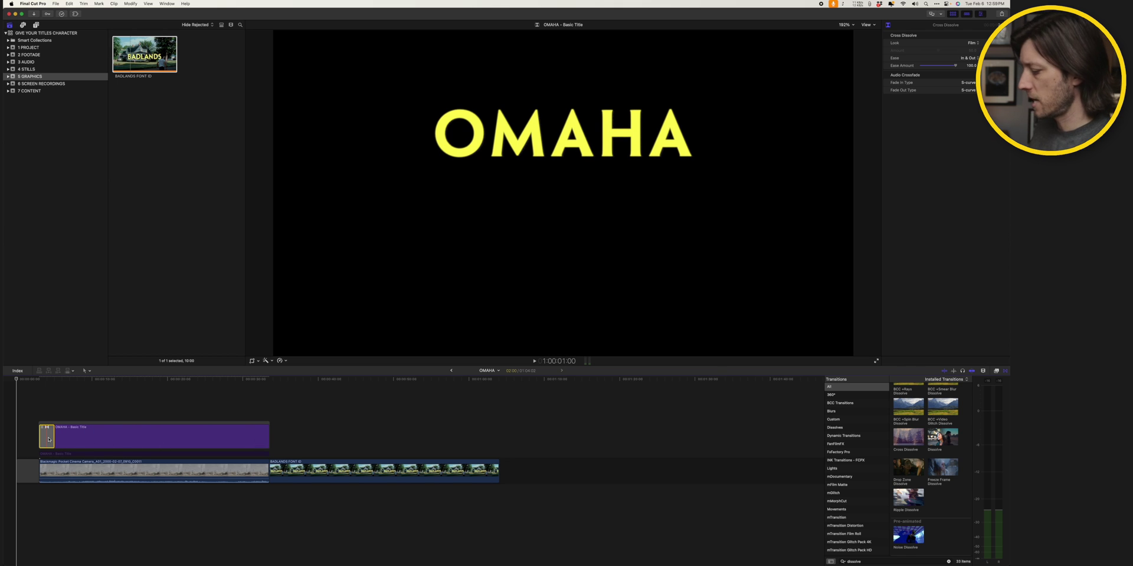
pyautogui.moveTo(49, 440); pyautogui.dragTo(261, 438)
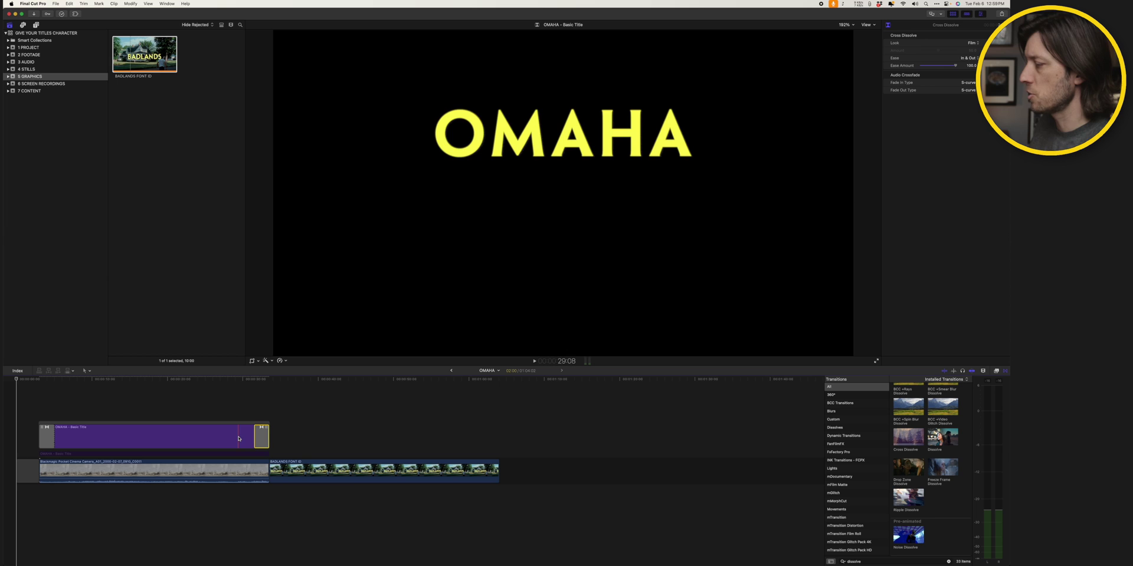
# - Trim the OMAHA title's start 13 frames later while playing the sequence
pyautogui.click(324, 474)
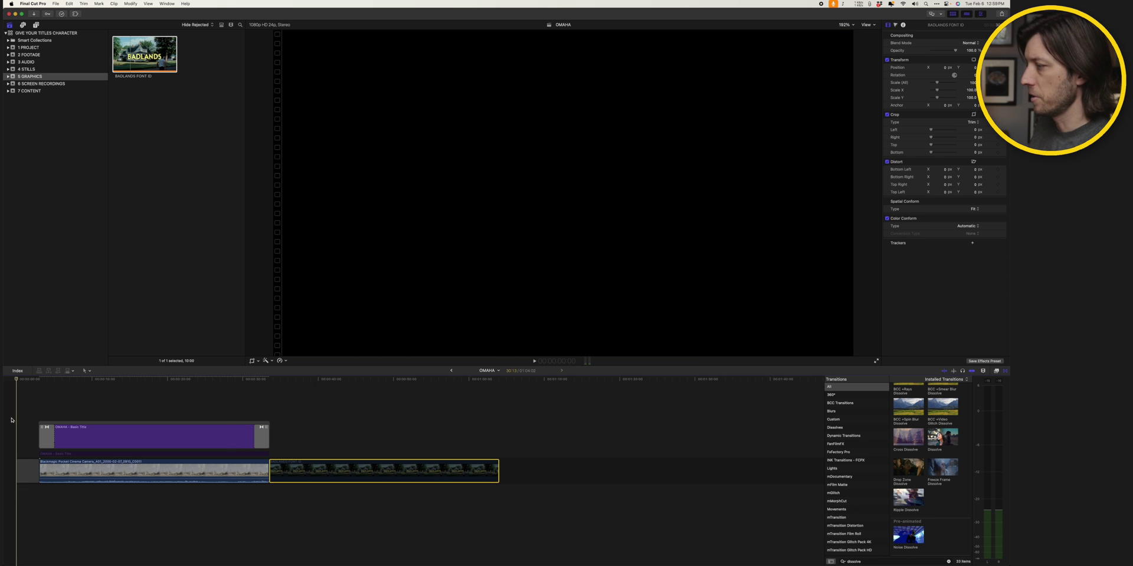
pyautogui.press('space')
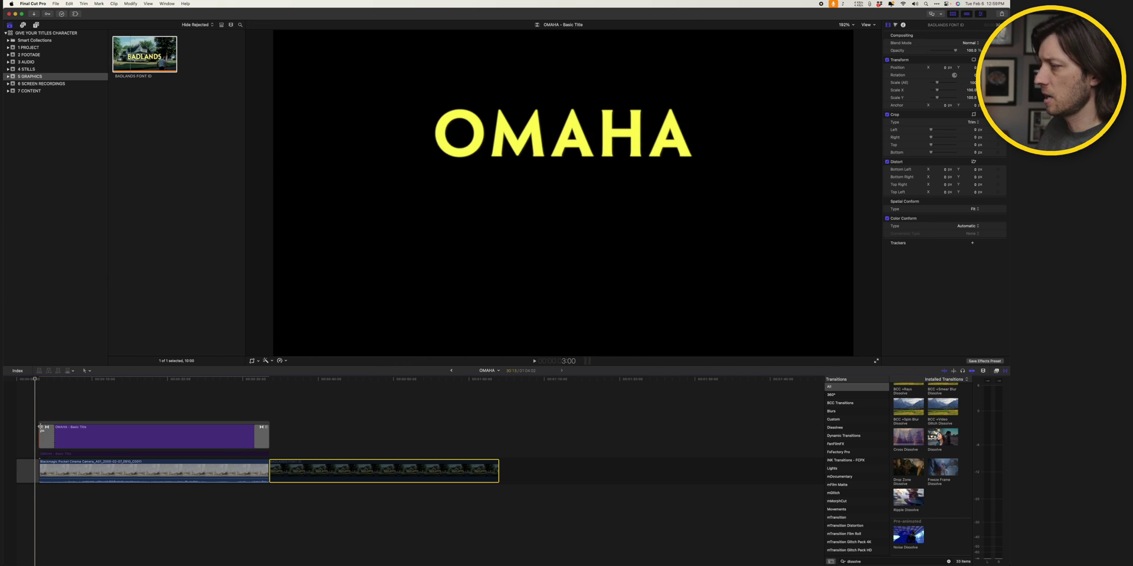
pyautogui.moveTo(40, 428); pyautogui.dragTo(47, 426)
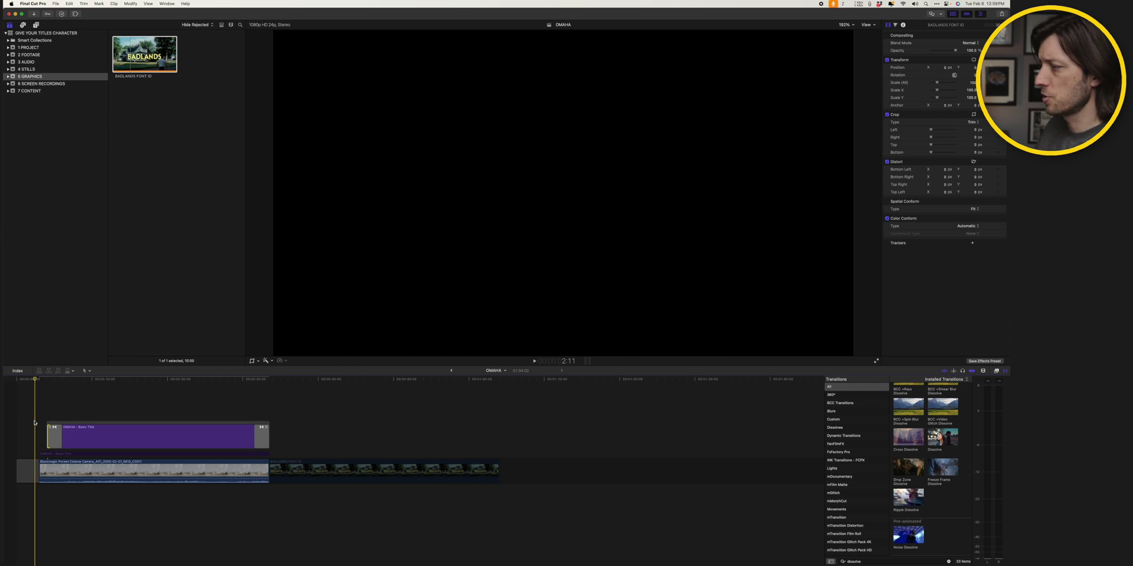
pyautogui.click(33, 422)
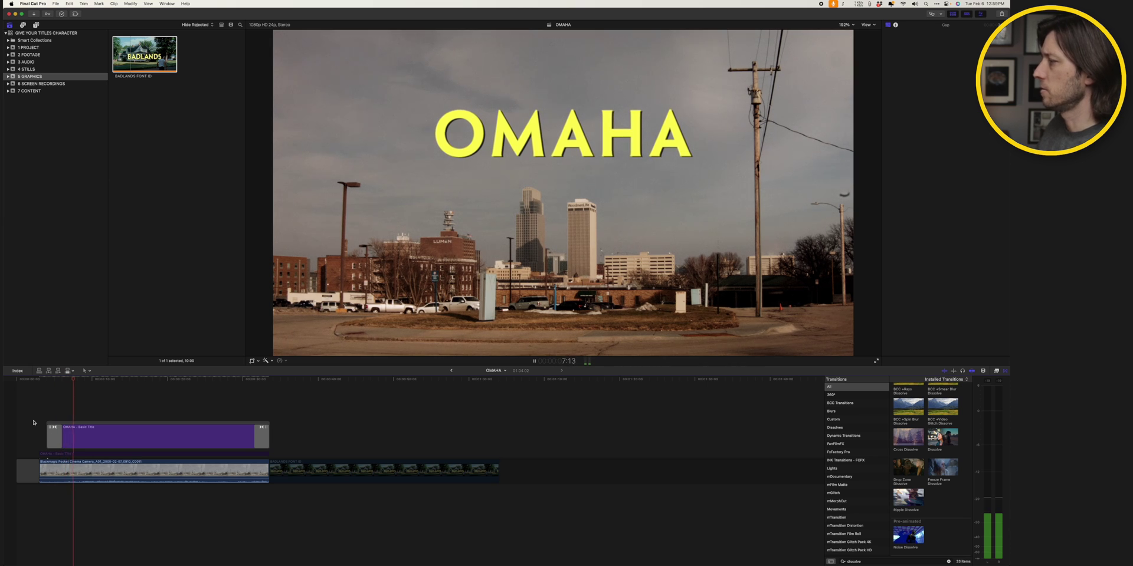
# - Shorten the title from its end, review the fade-out, and switch to the BADLANDS project
pyautogui.click(244, 431)
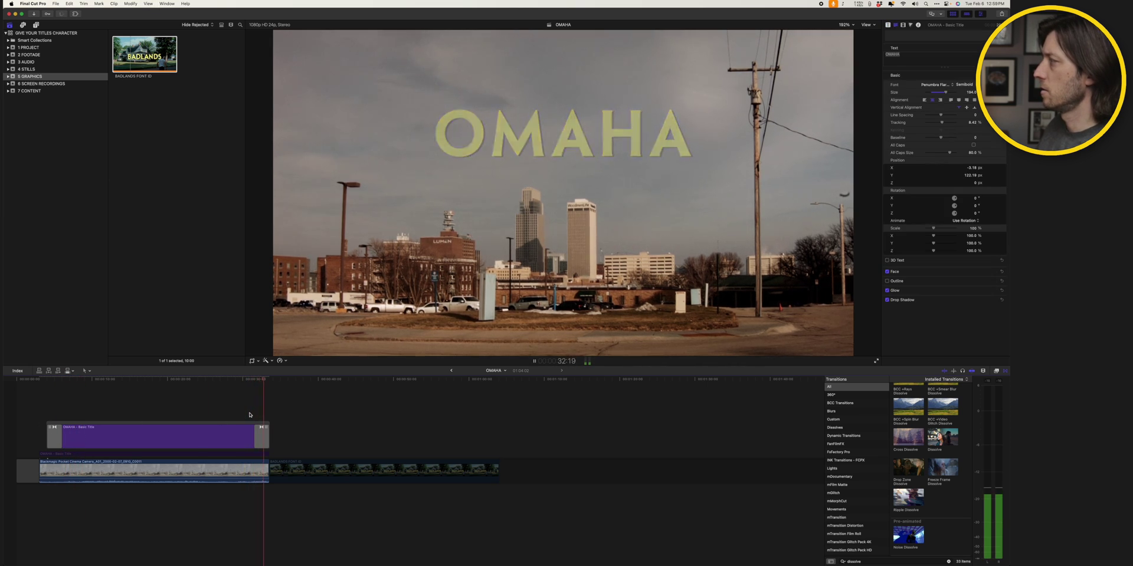
pyautogui.press('space')
pyautogui.moveTo(261, 426); pyautogui.dragTo(246, 427)
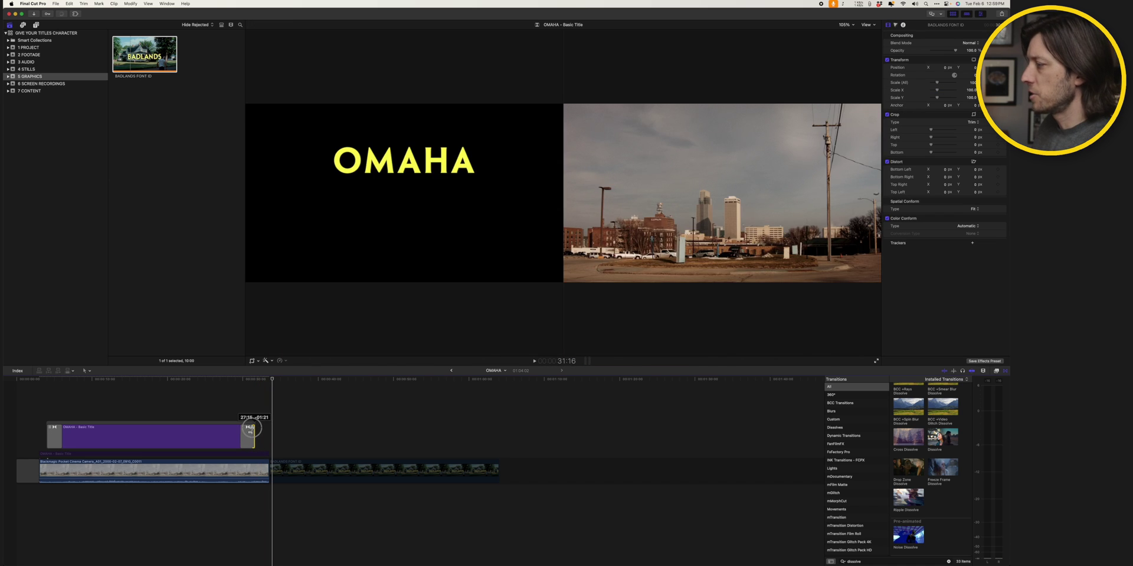
pyautogui.press('space')
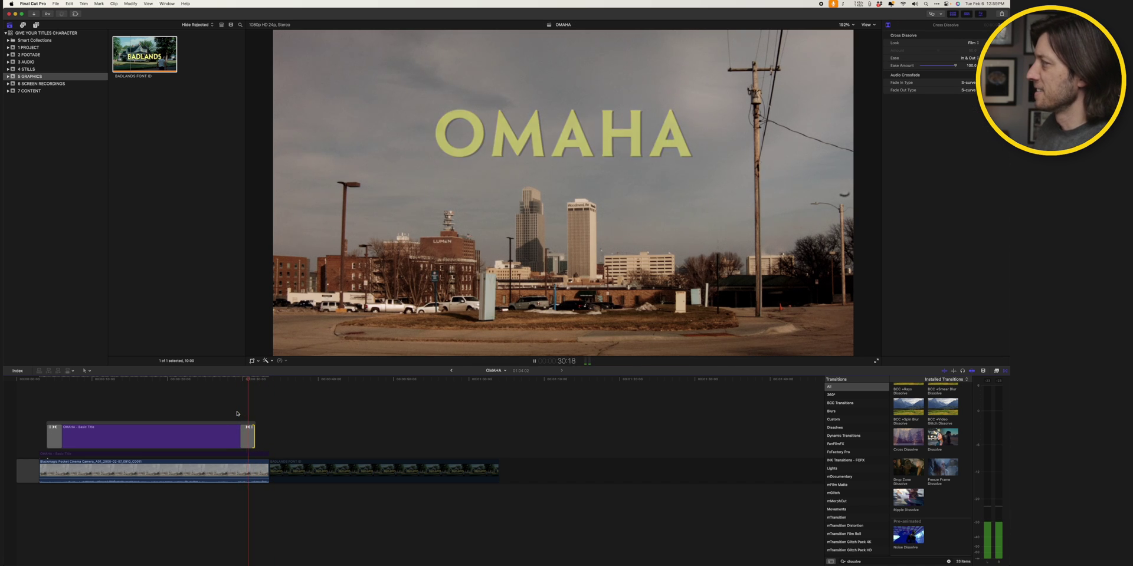
pyautogui.press('space')
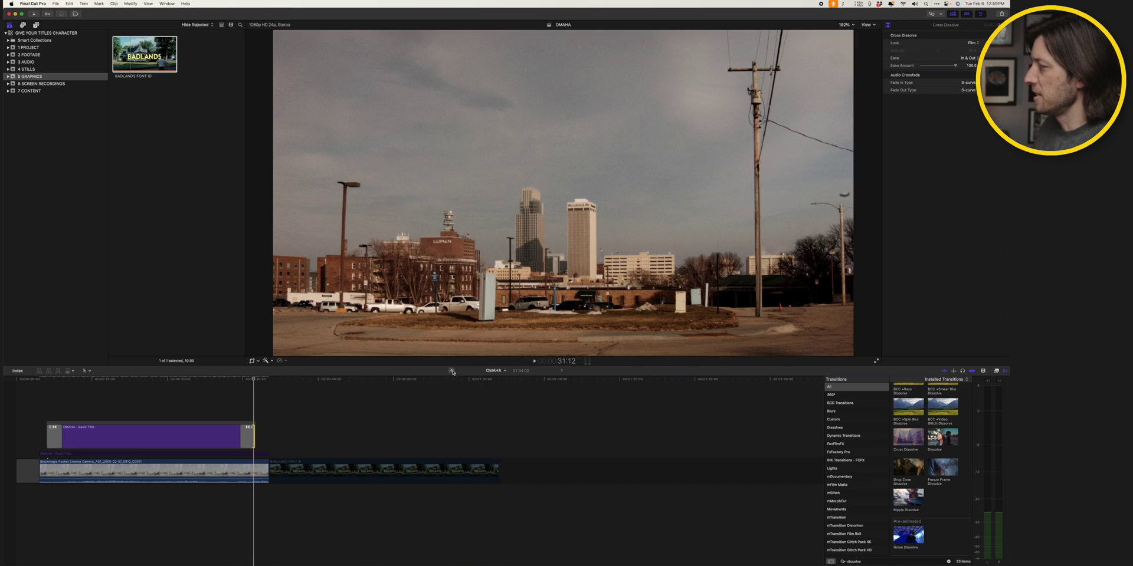
pyautogui.click(452, 370)
# - Play and step frame by frame through the BADLANDS title's film-style fade-in
pyautogui.press('space')
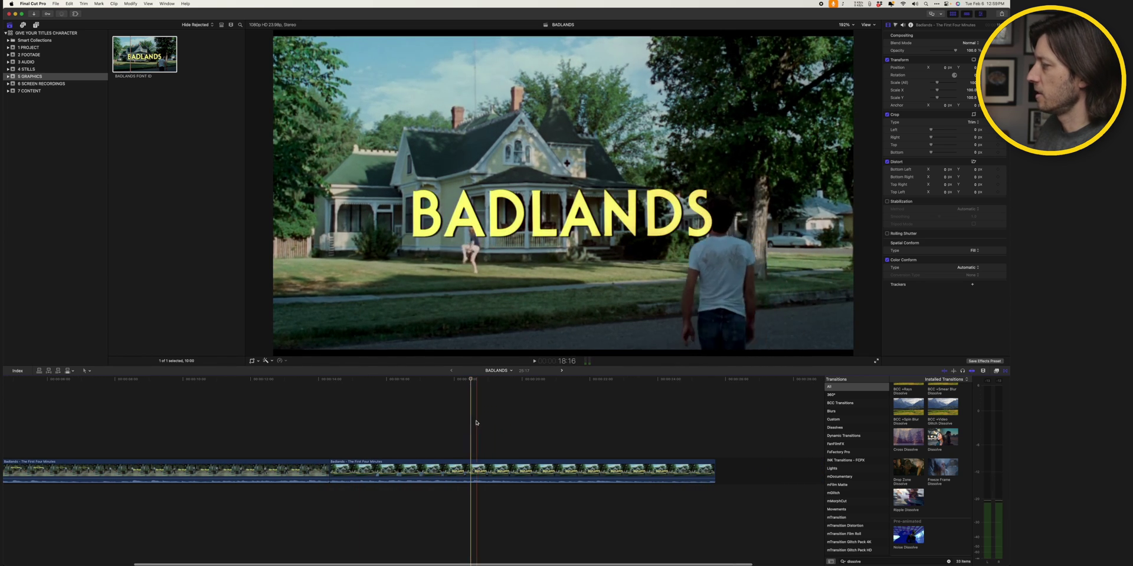
pyautogui.press('space')
pyautogui.press('space')
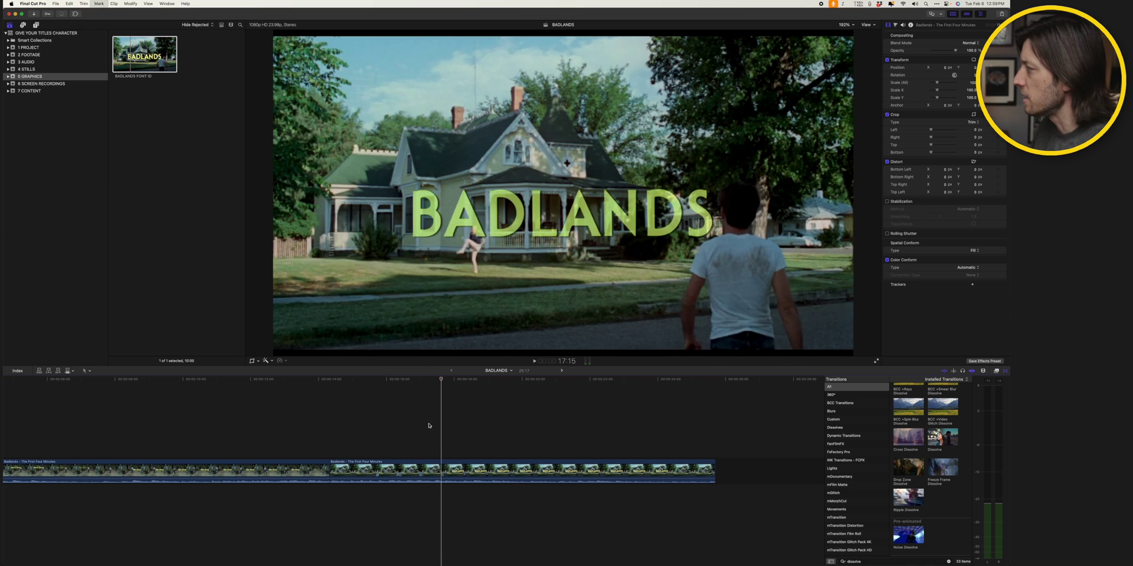
pyautogui.press('Left')
pyautogui.press('Left')
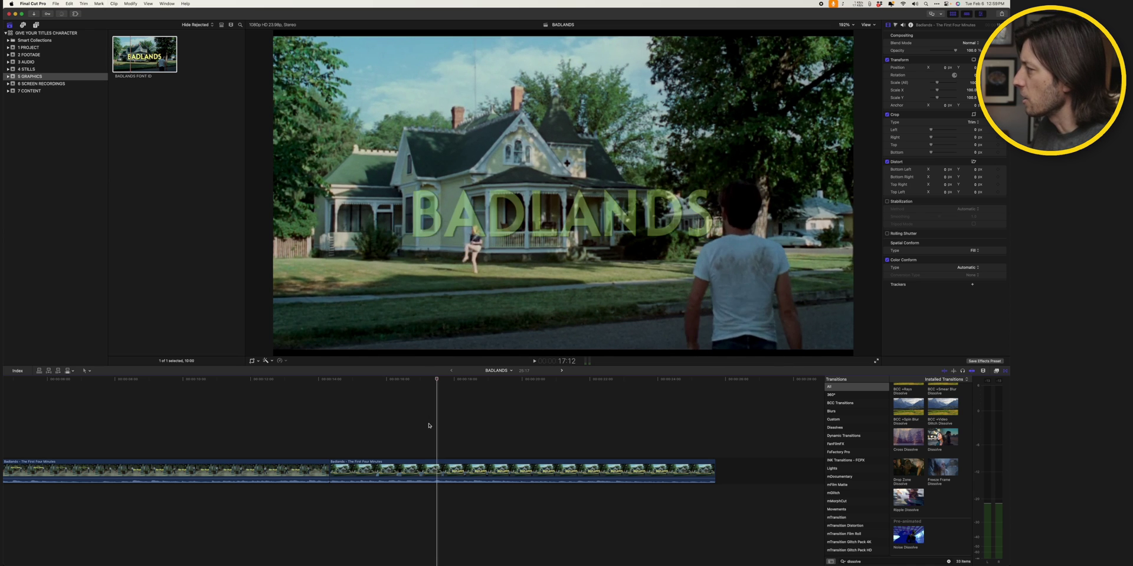
pyautogui.press('Right')
pyautogui.press('Right')
pyautogui.press('Right')
pyautogui.press('Right')
pyautogui.press('Right')
pyautogui.press('Right')
pyautogui.press('Right')
pyautogui.press('Right')
pyautogui.press('Right')
pyautogui.press('Right')
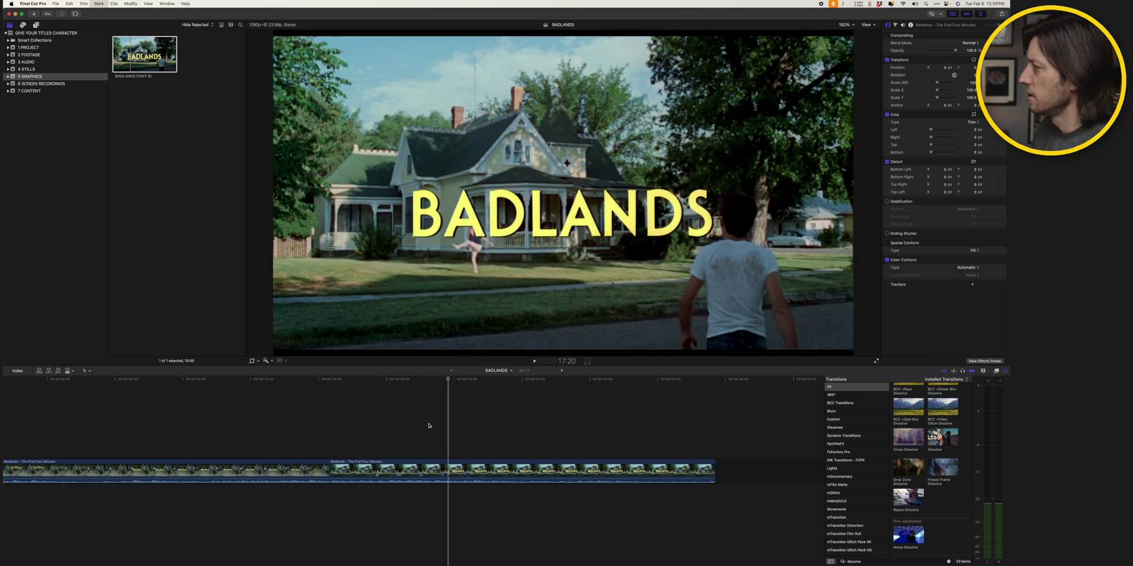
# - Back in OMAHA, step through its fade-in frame by frame and play it at full speed
pyautogui.press('Right')
pyautogui.press('Right')
pyautogui.press('Right')
pyautogui.press('Right')
pyautogui.press('Right')
pyautogui.press('Right')
pyautogui.press('Right')
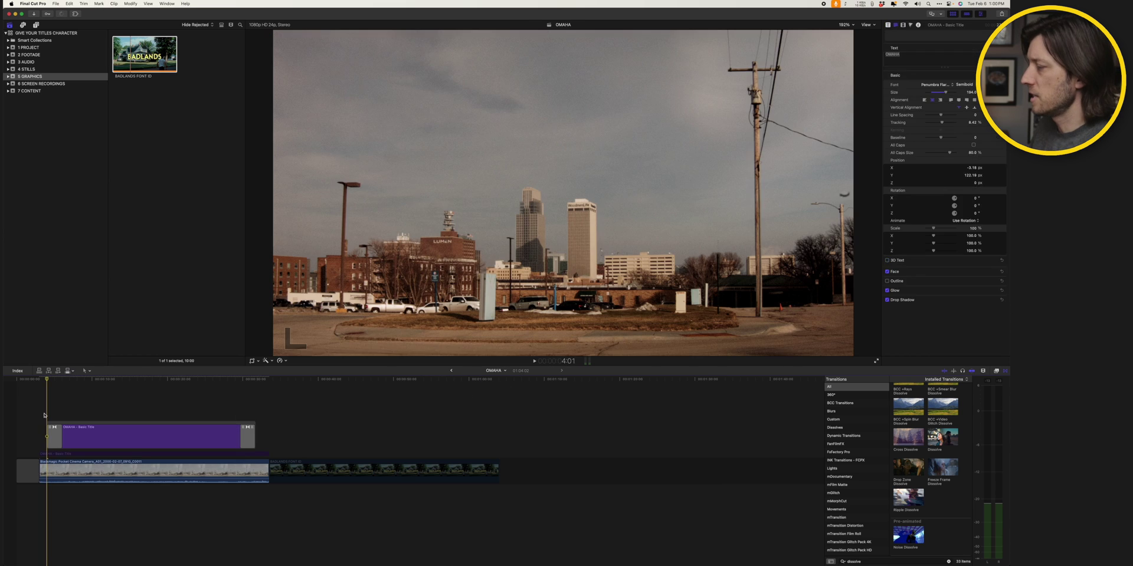
pyautogui.press('Right')
pyautogui.press('Right')
pyautogui.press('Right')
pyautogui.press('Right')
pyautogui.press('Right')
pyautogui.press('Right')
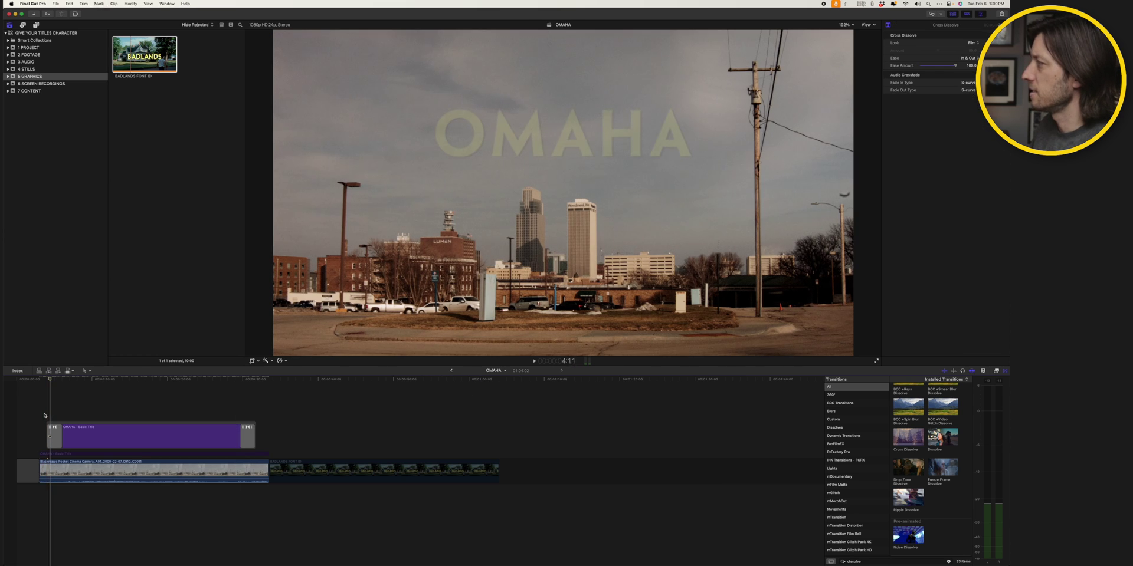
pyautogui.press('Right')
pyautogui.press('Right')
pyautogui.press('Right')
pyautogui.press('Right')
pyautogui.press('Right')
pyautogui.press('Right')
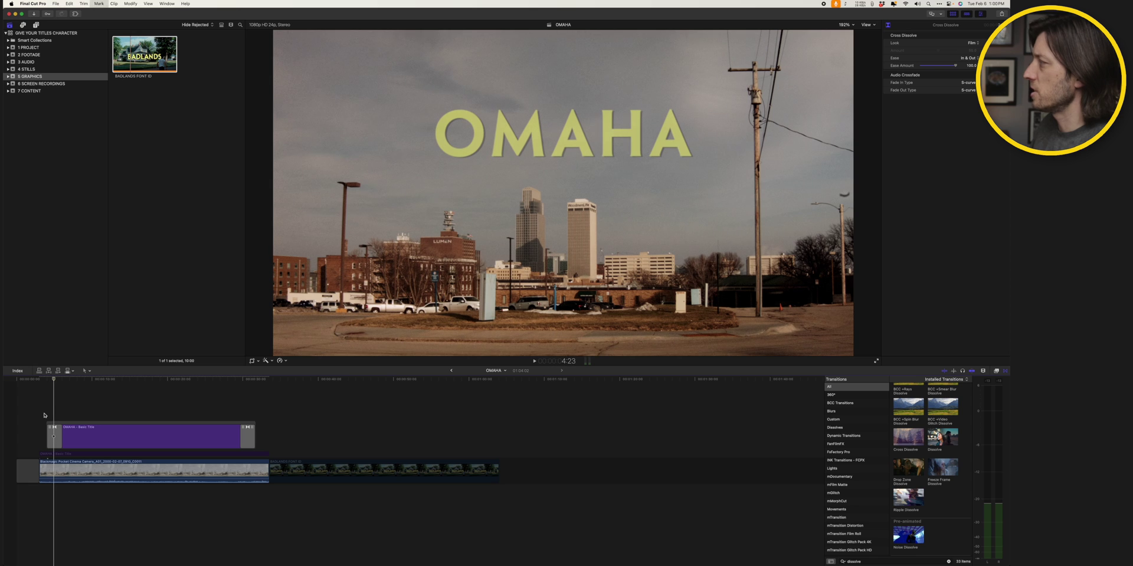
pyautogui.press('Right')
pyautogui.press('Right')
pyautogui.press('Right')
pyautogui.press('Right')
pyautogui.press('Right')
pyautogui.press('Right')
pyautogui.press('Right')
pyautogui.press('Right')
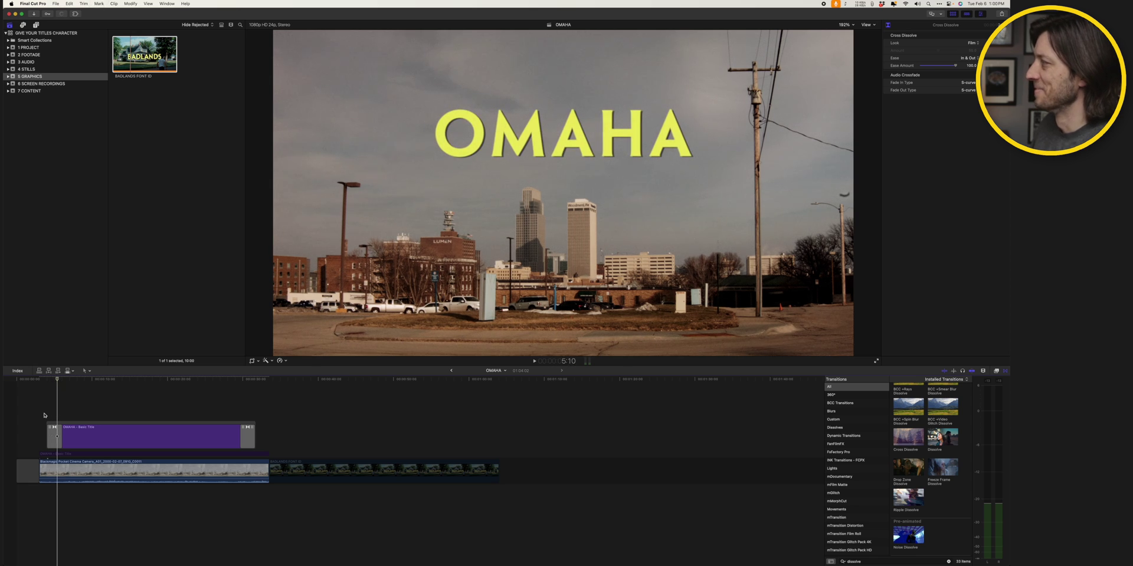
pyautogui.press('space')
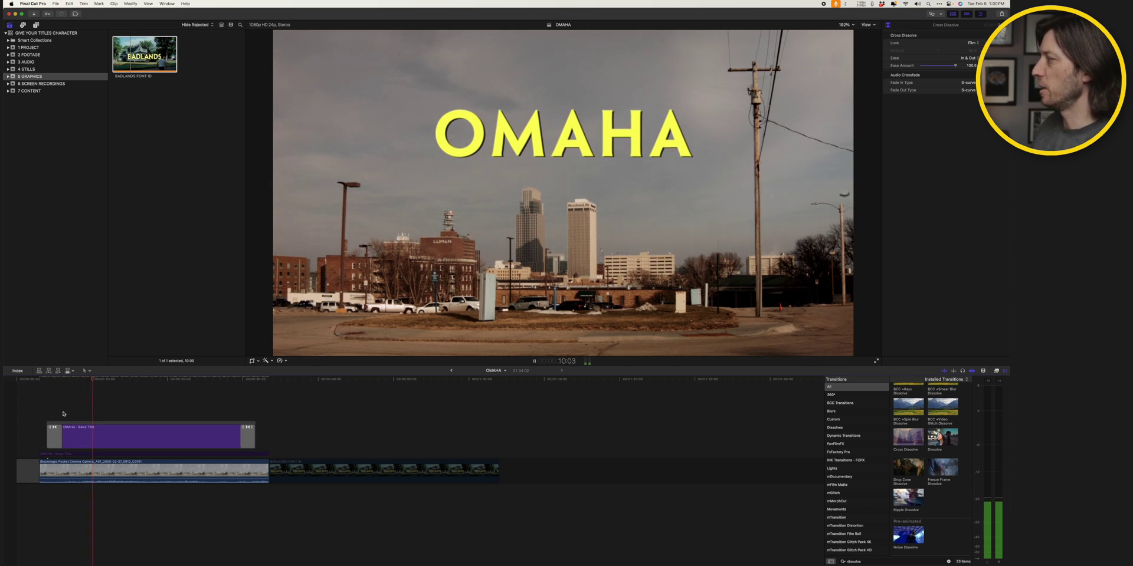